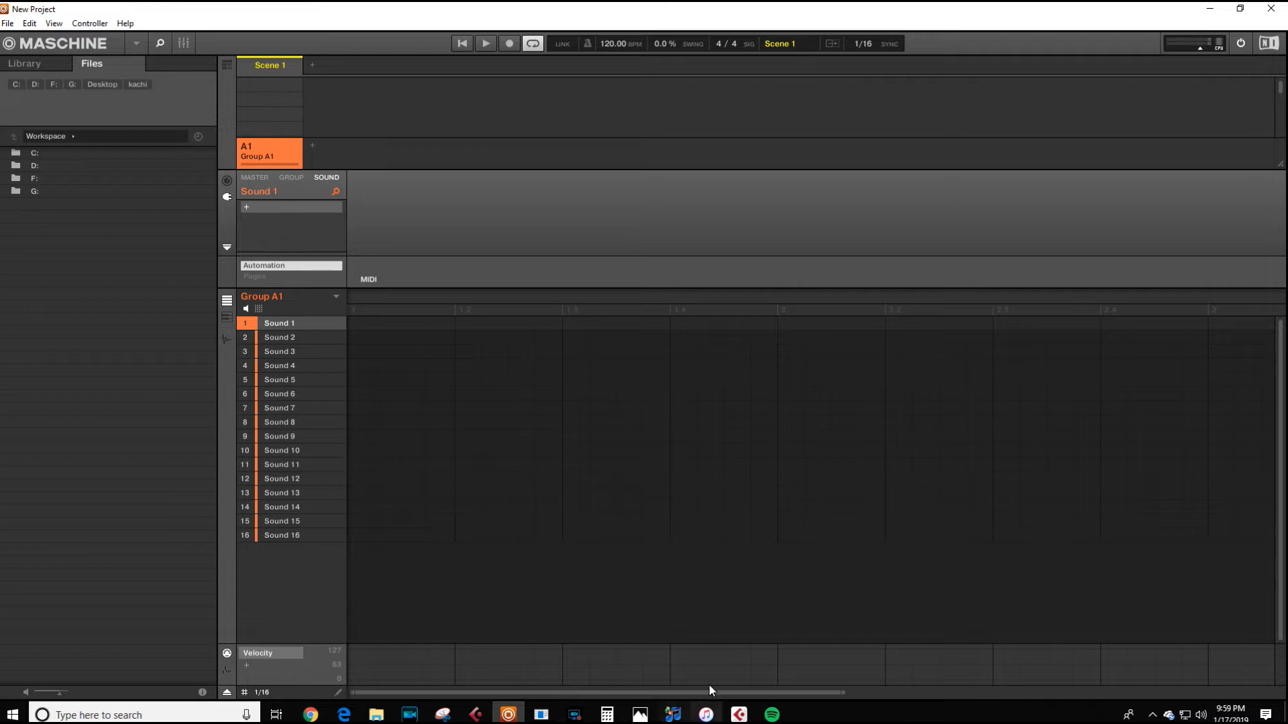
# - Switch to the Steinberg Hub of Cubase Elements and reposition it so the whole hub fits on screen
pyautogui.moveTo(745, 715)
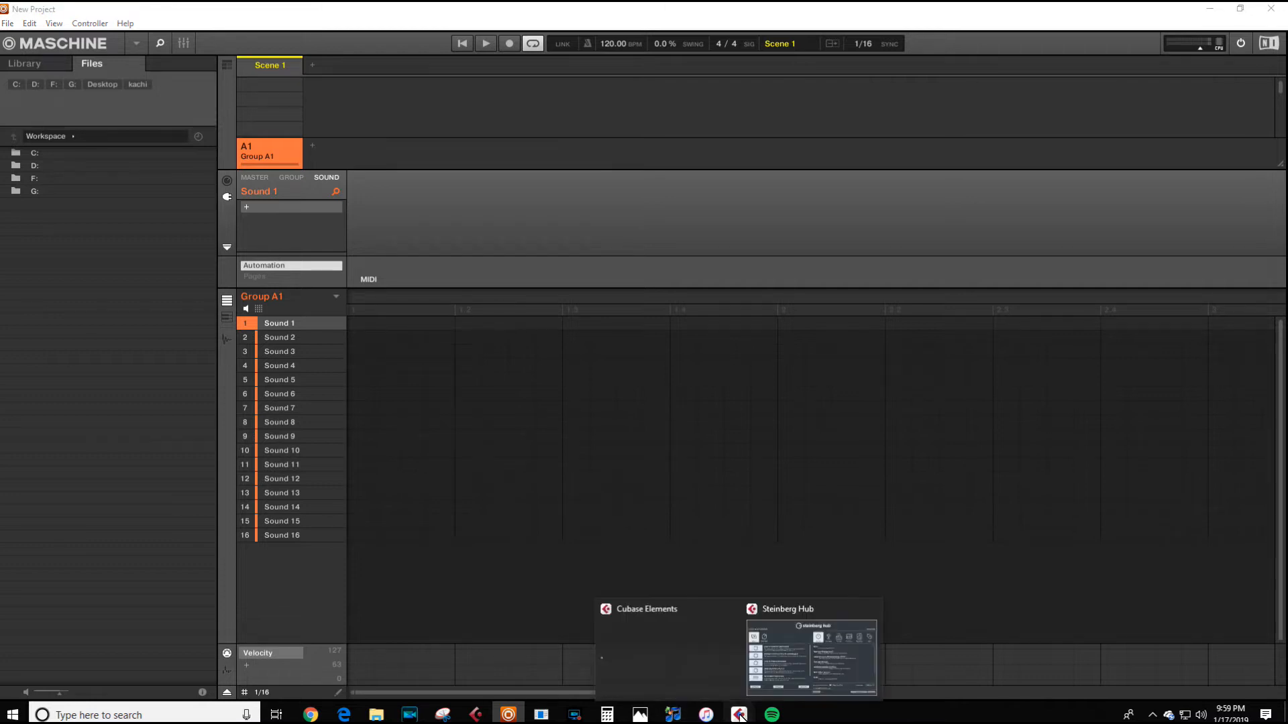
pyautogui.click(809, 648)
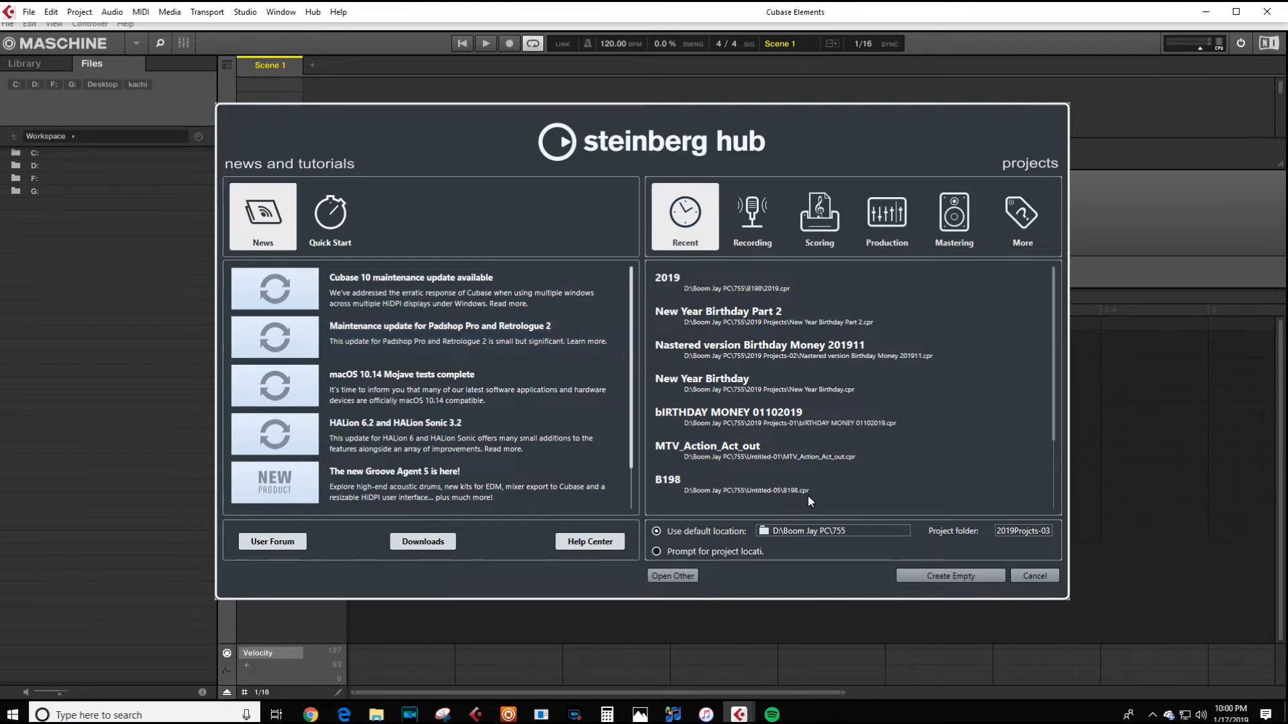
pyautogui.moveTo(777, 134); pyautogui.dragTo(1187, 517)
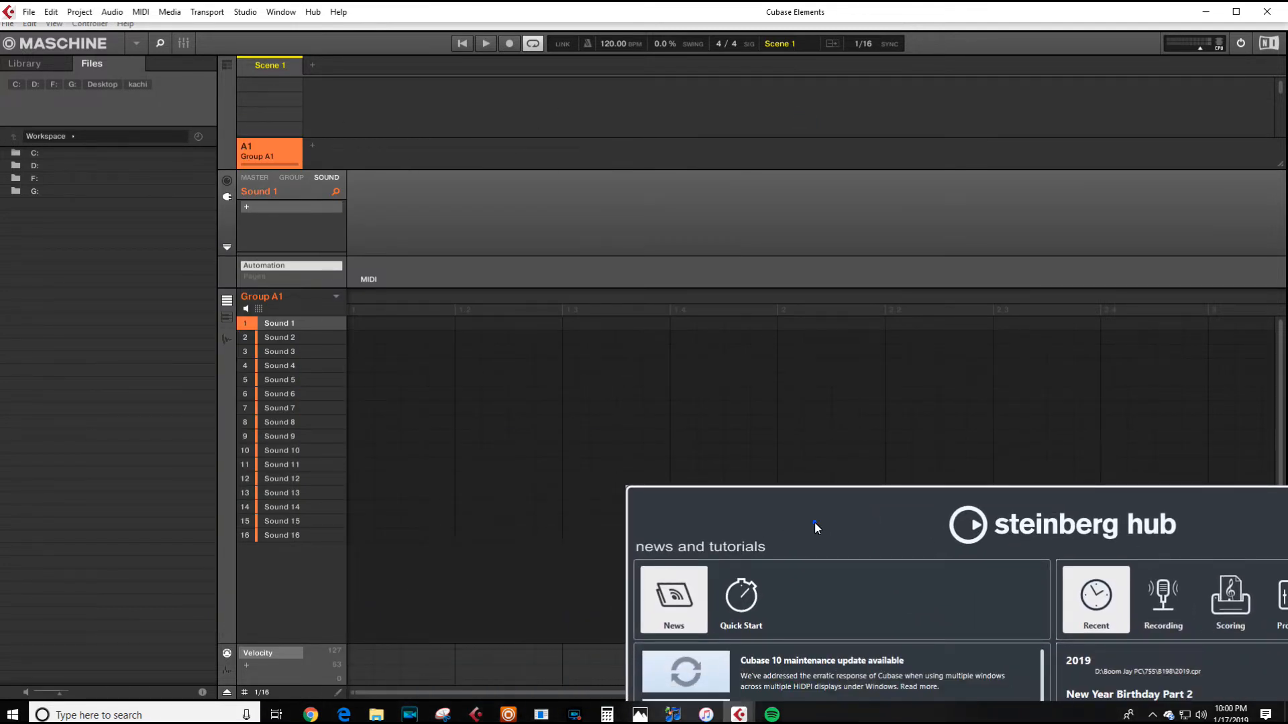
pyautogui.moveTo(815, 522); pyautogui.dragTo(657, 373)
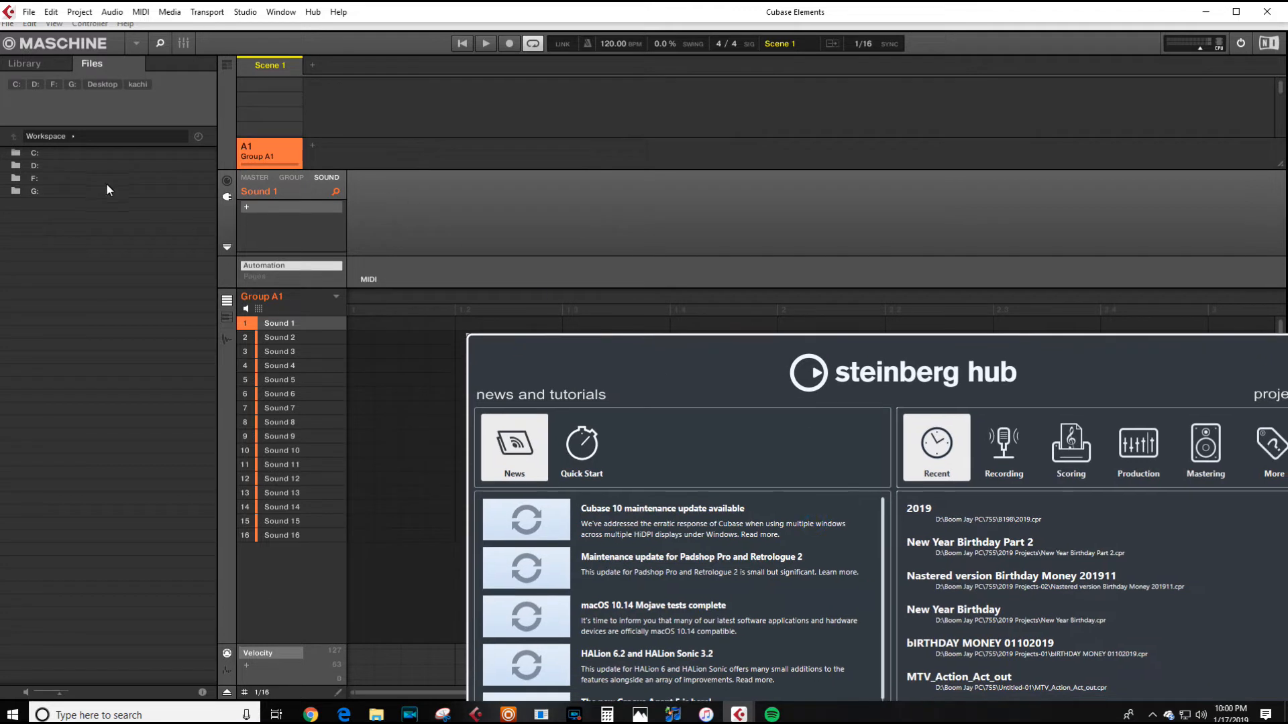
pyautogui.moveTo(601, 341); pyautogui.dragTo(369, 120)
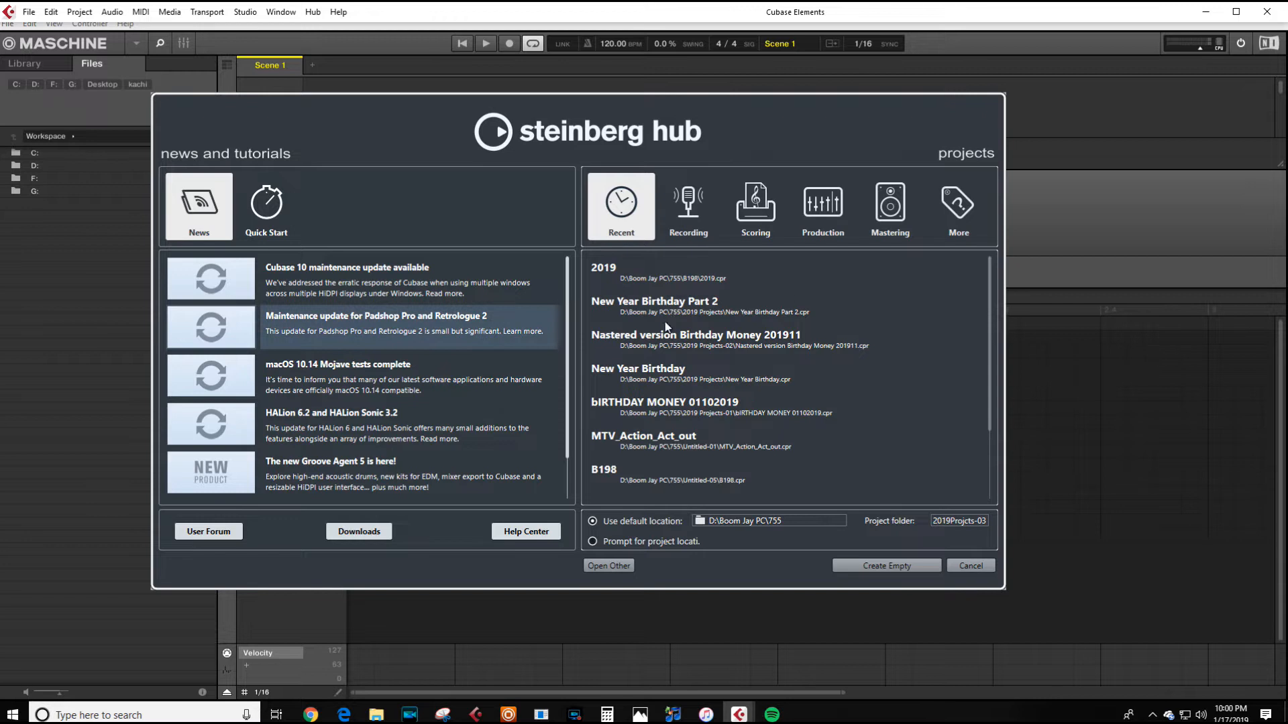
# - Look through the hub's Recent, Recording, Scoring and Production project categories
pyautogui.click(691, 201)
pyautogui.click(768, 213)
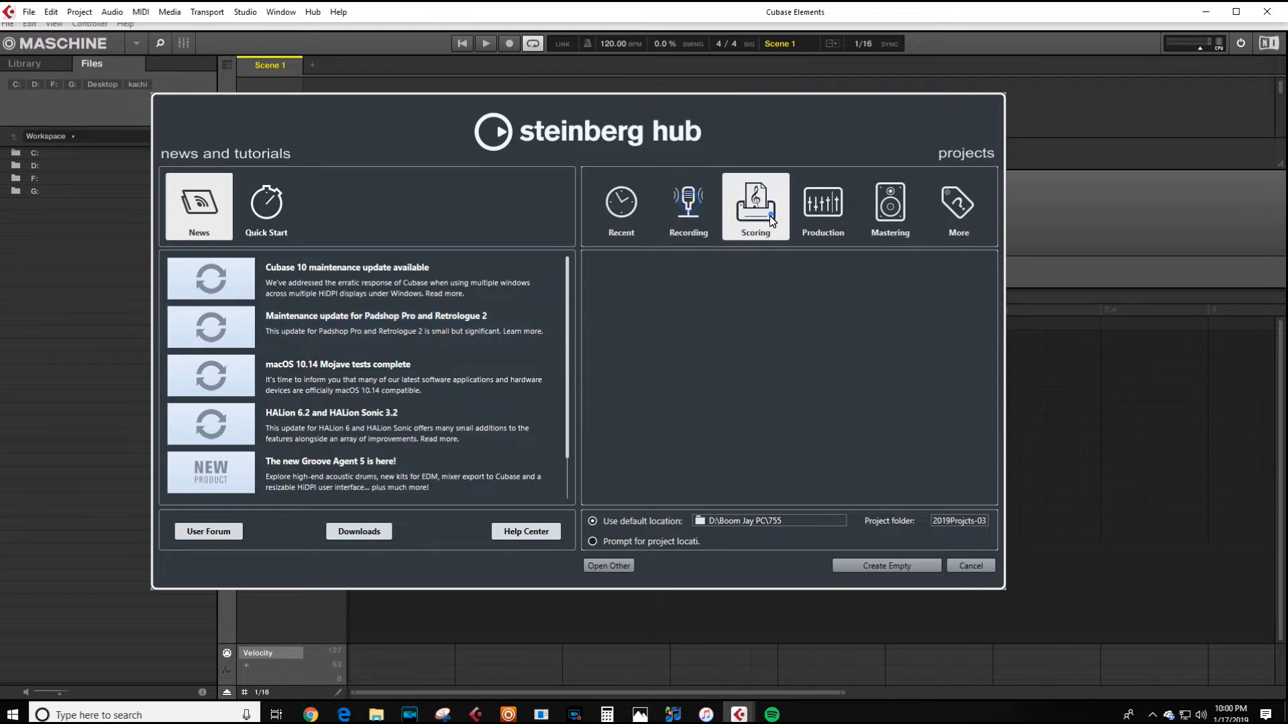
pyautogui.click(810, 213)
pyautogui.click(631, 214)
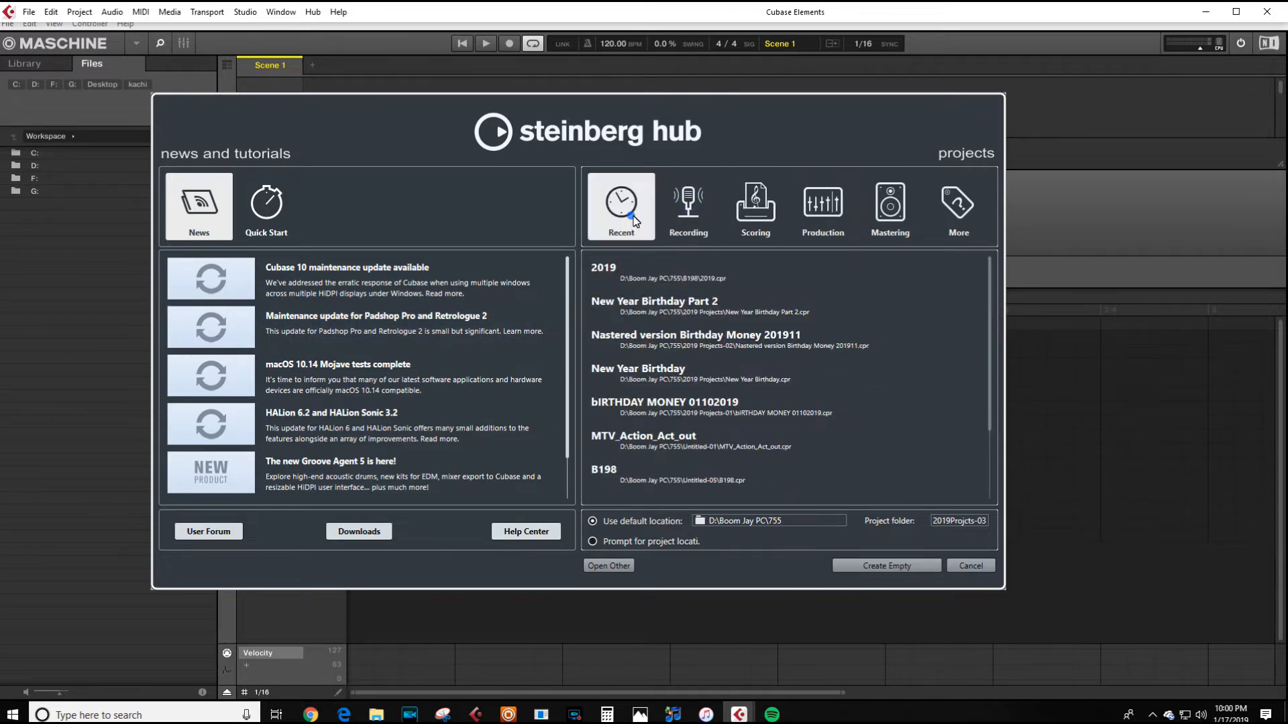
pyautogui.click(715, 225)
pyautogui.click(750, 218)
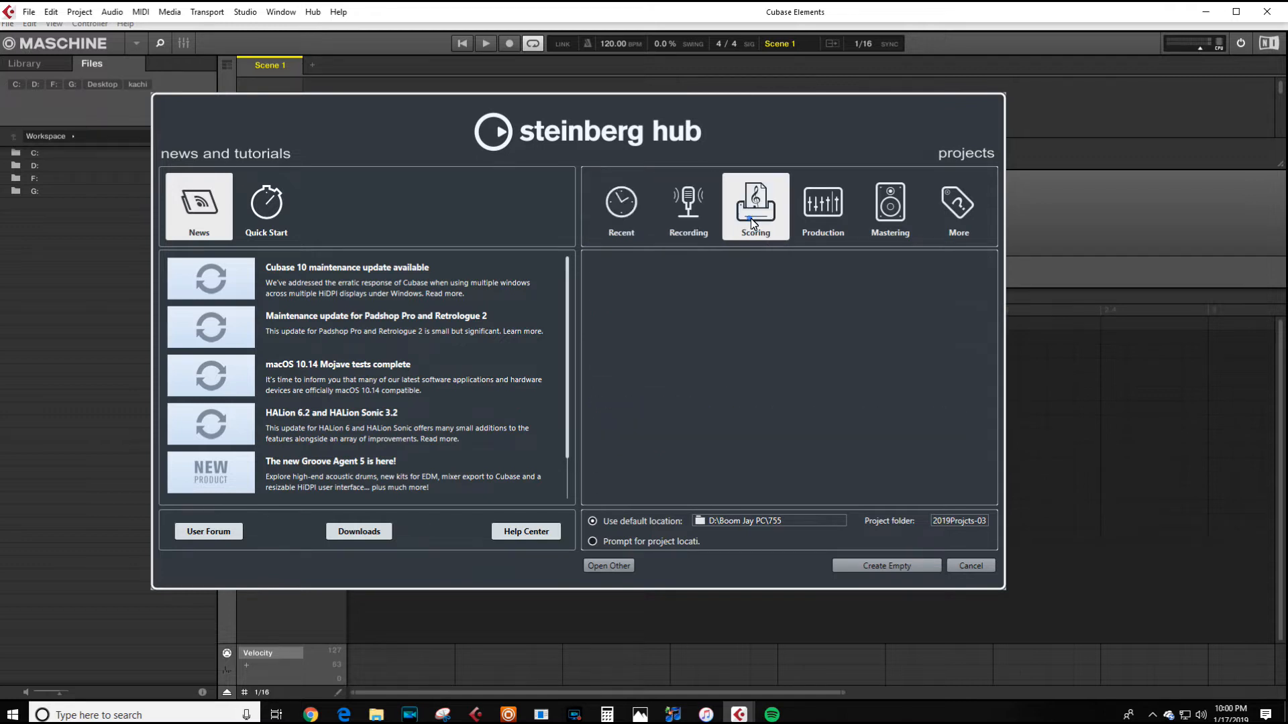
pyautogui.click(830, 223)
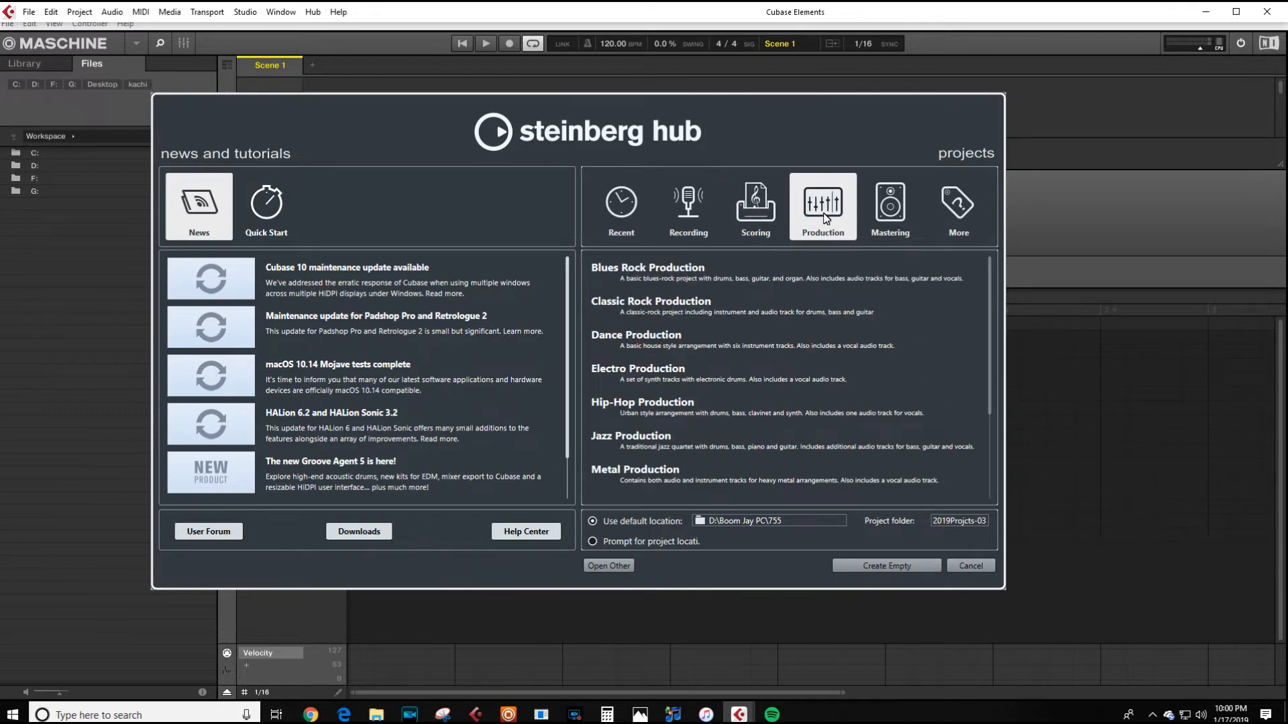
# - Create an empty project, maximize its window and slightly widen the track list
pyautogui.click(873, 568)
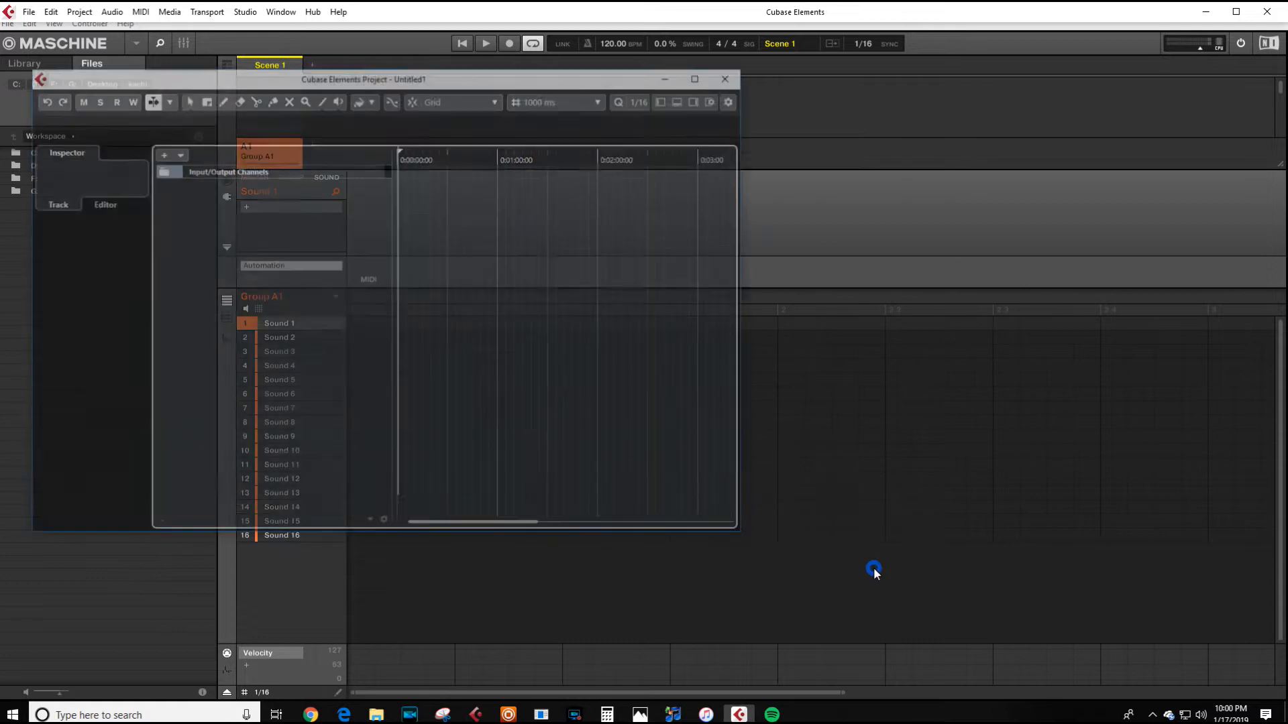
pyautogui.moveTo(567, 75); pyautogui.dragTo(761, 168)
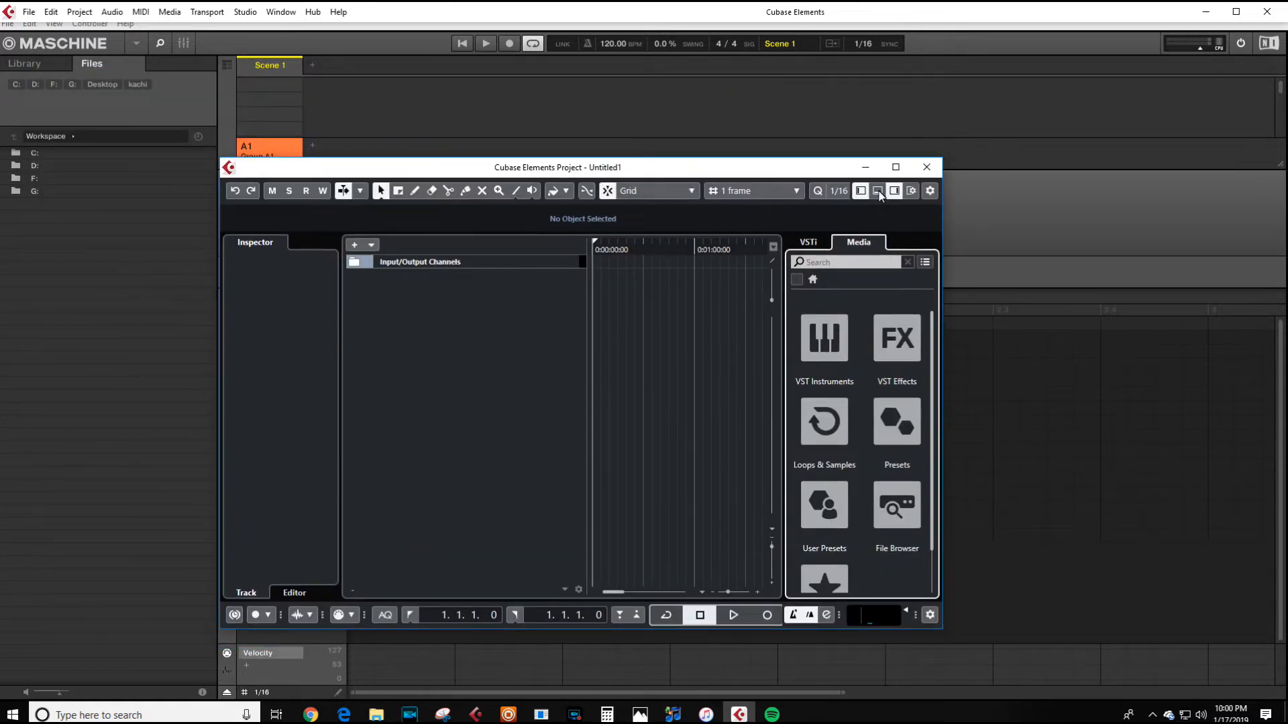
pyautogui.click(895, 167)
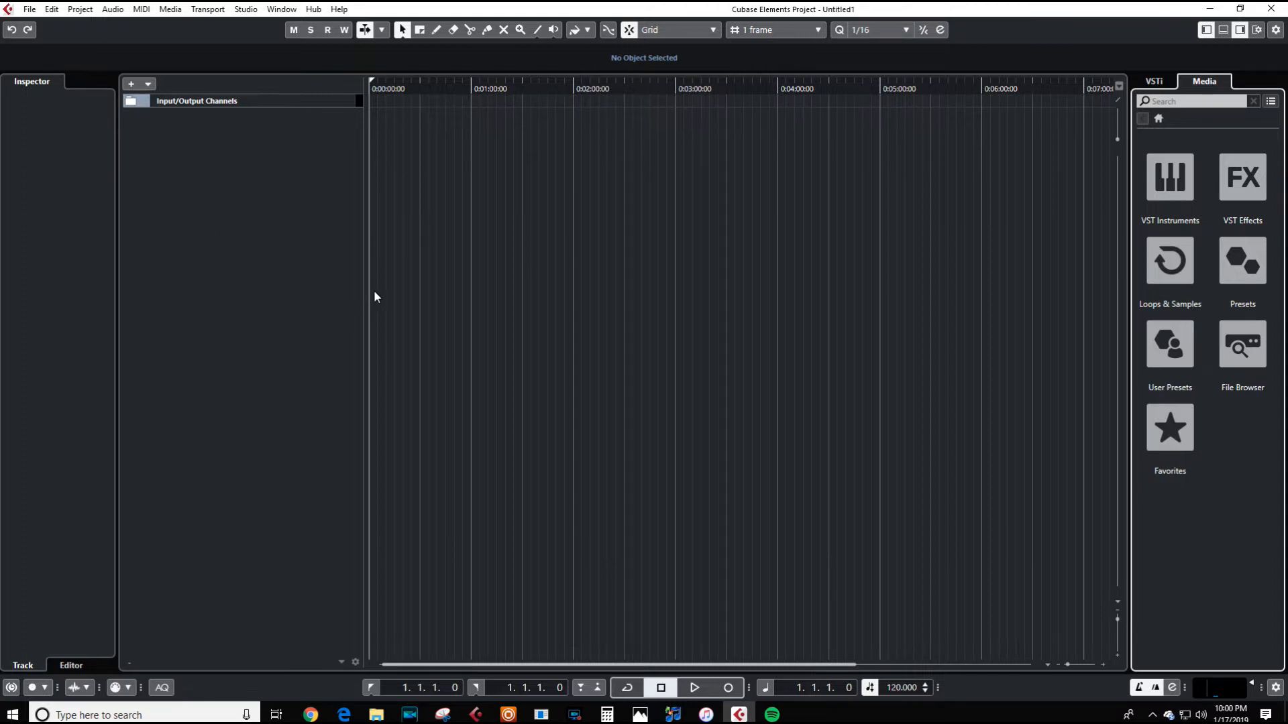
pyautogui.moveTo(368, 296); pyautogui.dragTo(384, 295)
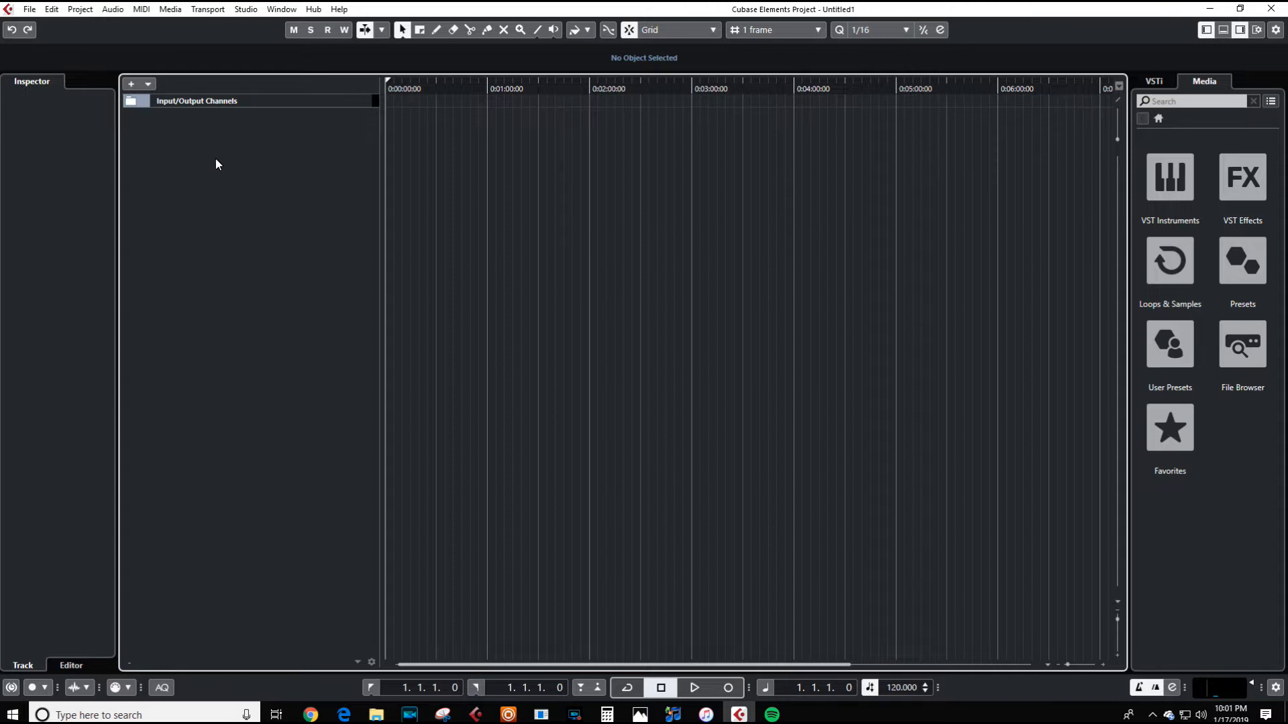
# - Open the VST Plug-in Manager
pyautogui.click(246, 9)
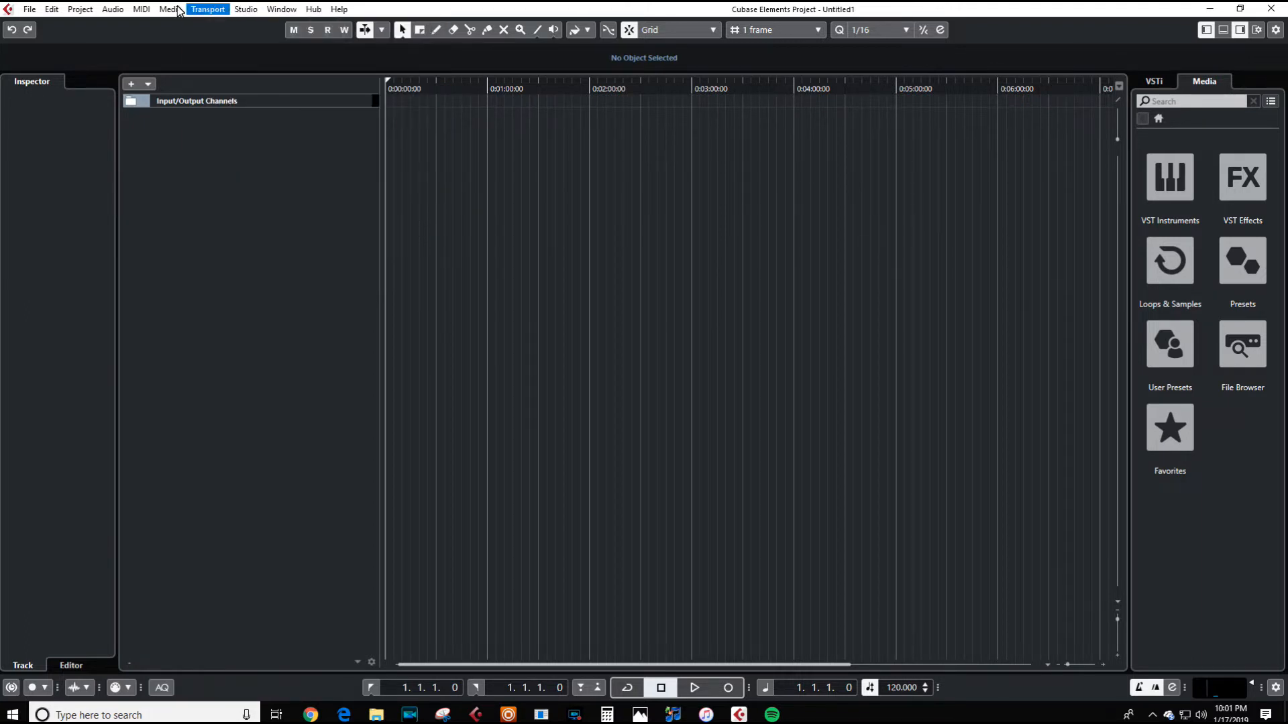
pyautogui.moveTo(165, 10)
pyautogui.moveTo(112, 11)
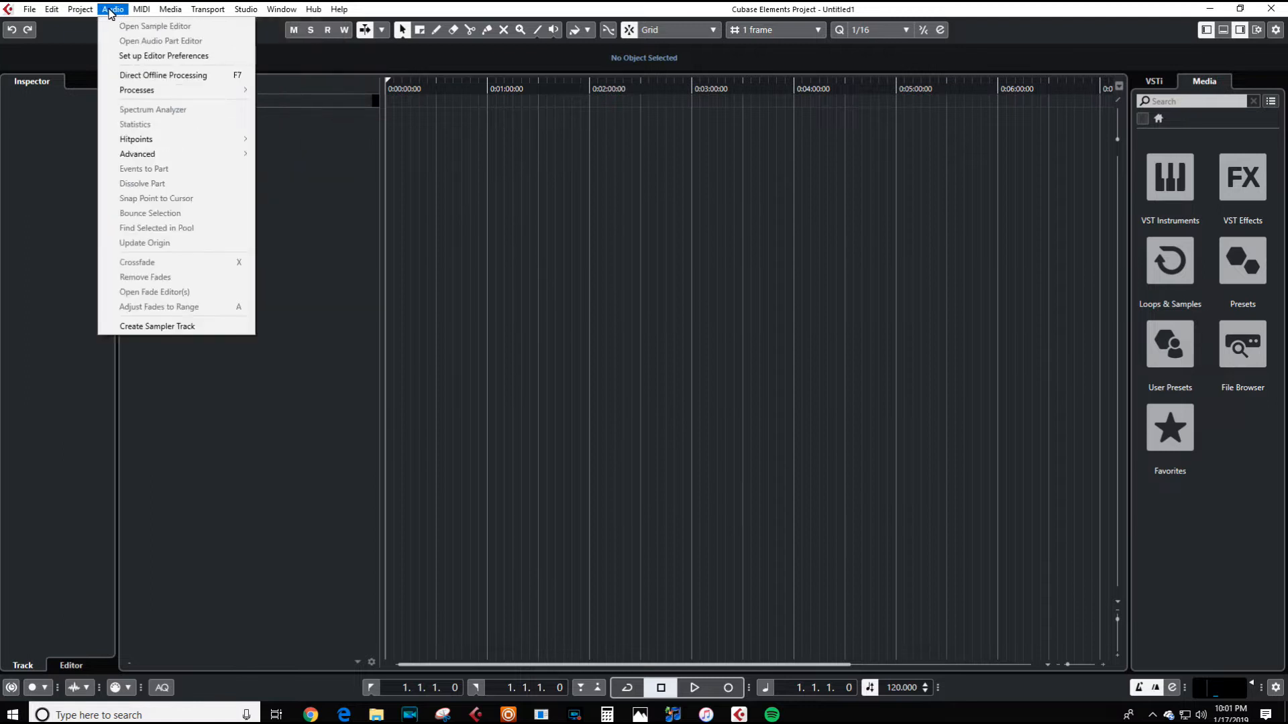
pyautogui.moveTo(246, 10)
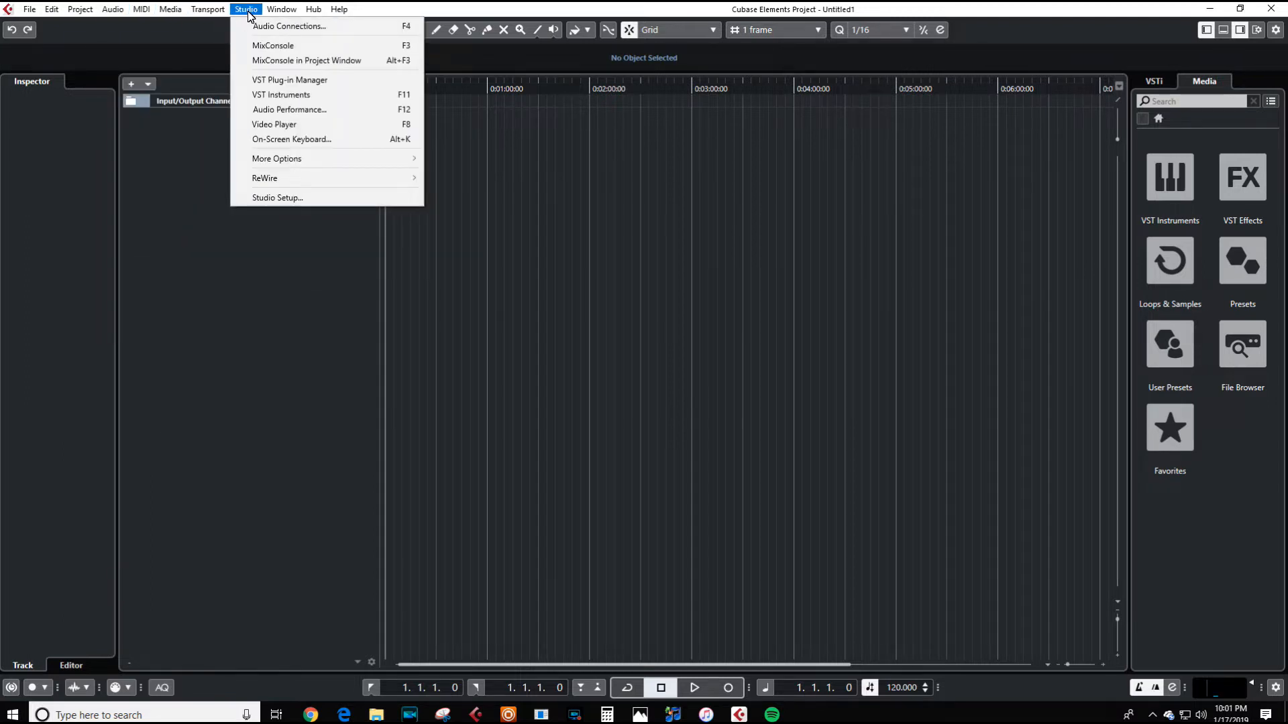
pyautogui.click(292, 80)
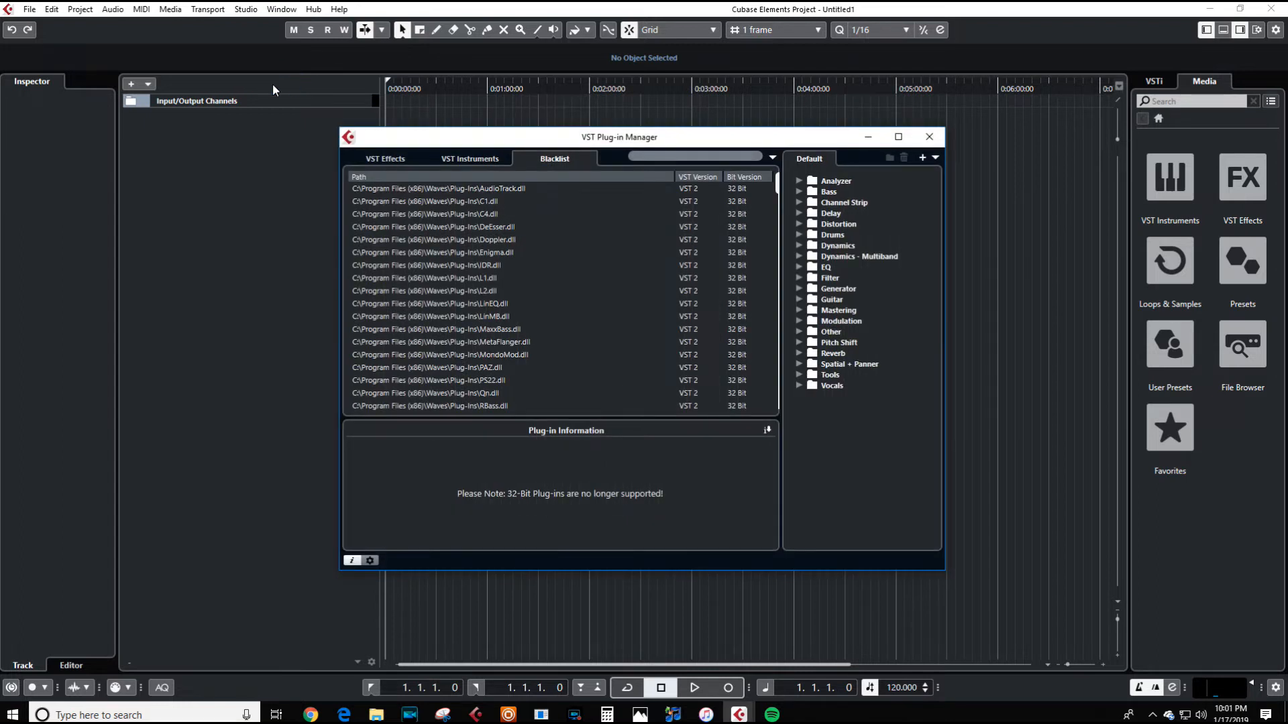
# - Review the VST effects, VST instruments and blacklisted plug-ins, including the plug-in information for Maschine 2
pyautogui.click(393, 159)
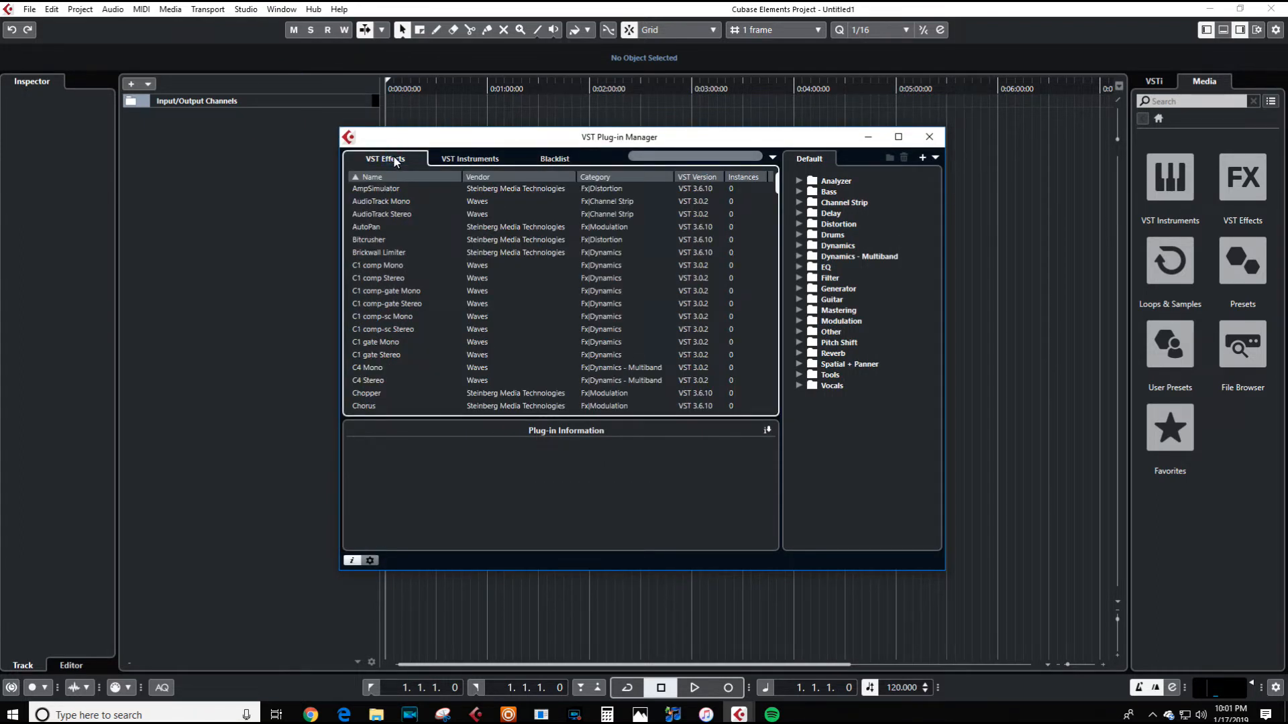
pyautogui.click(467, 159)
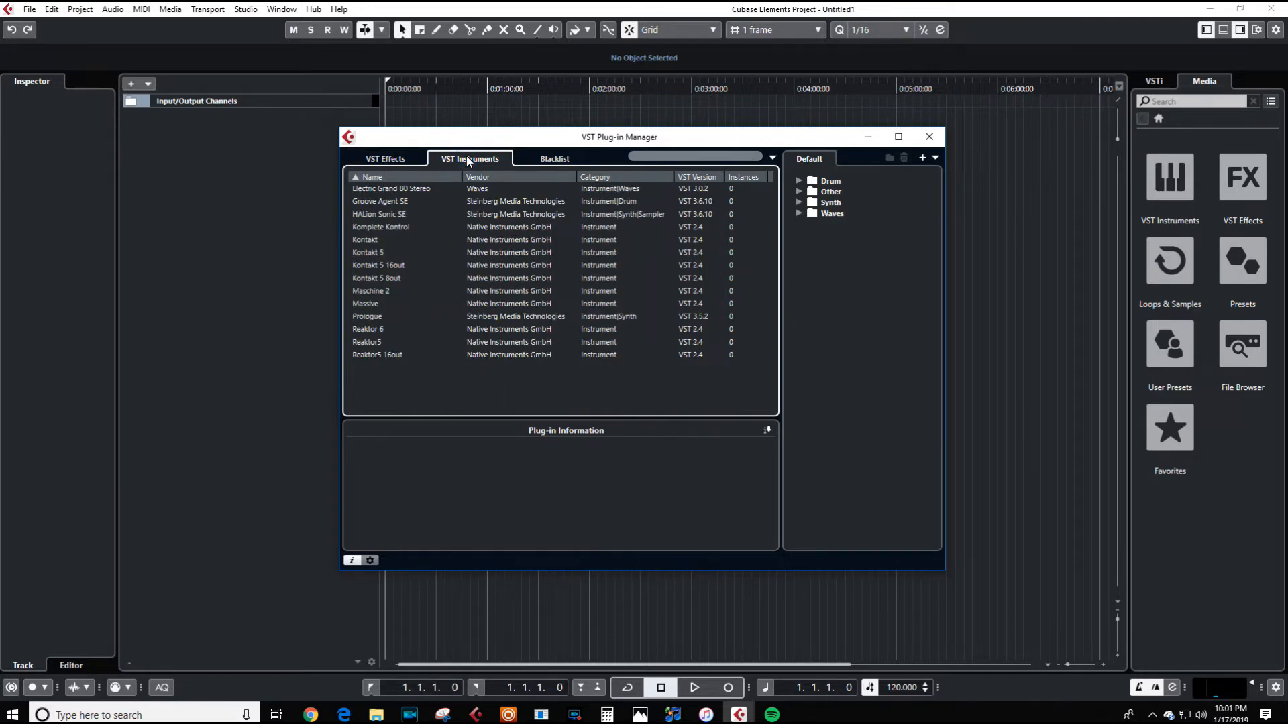
pyautogui.click(376, 291)
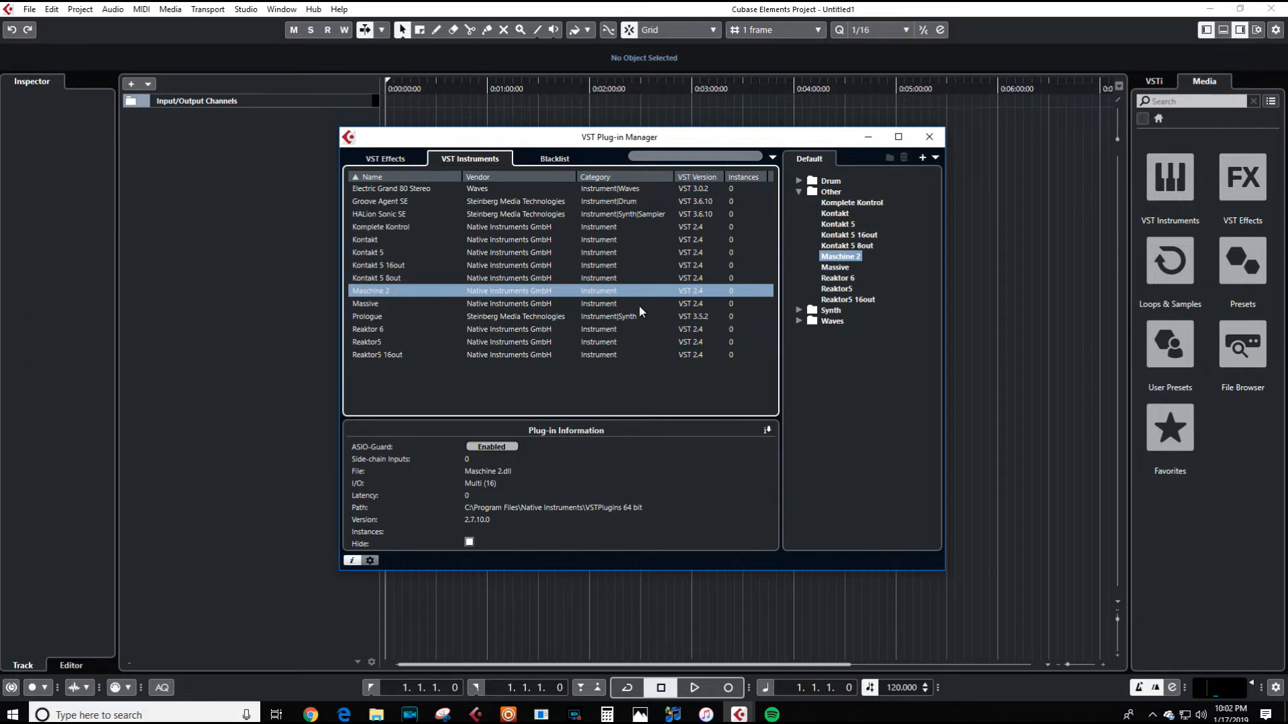
pyautogui.click(556, 160)
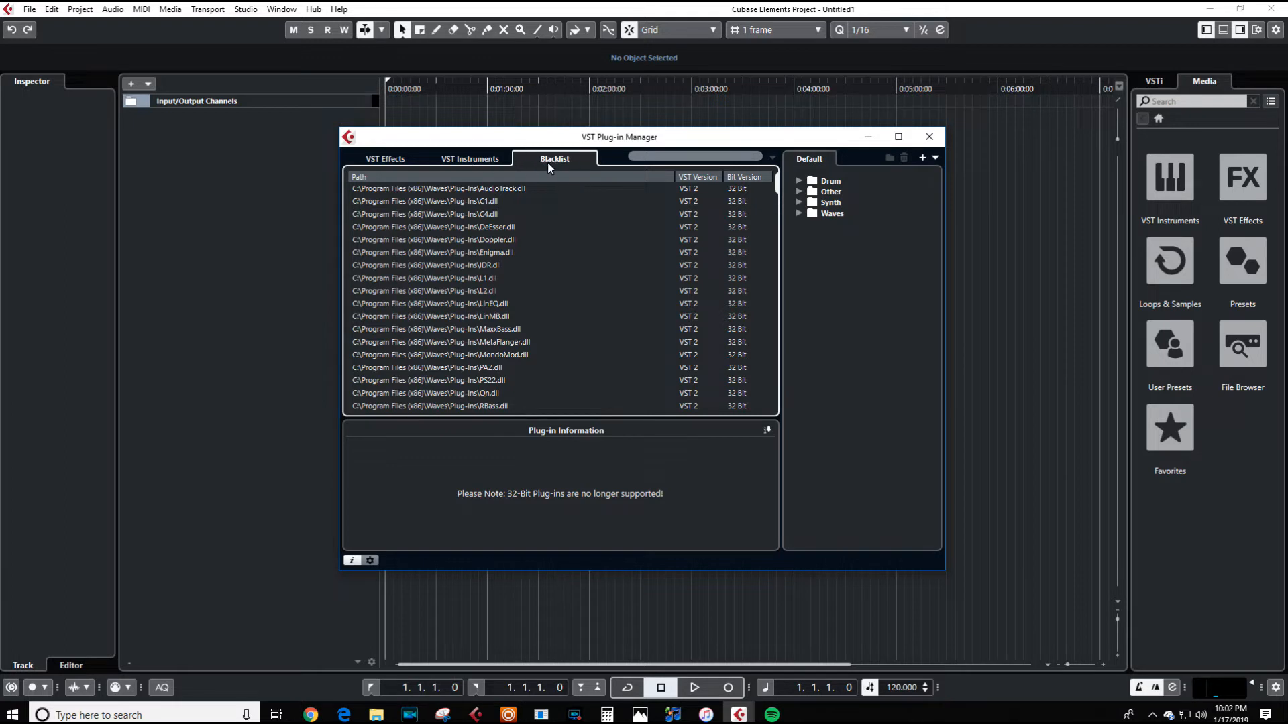
pyautogui.click(477, 159)
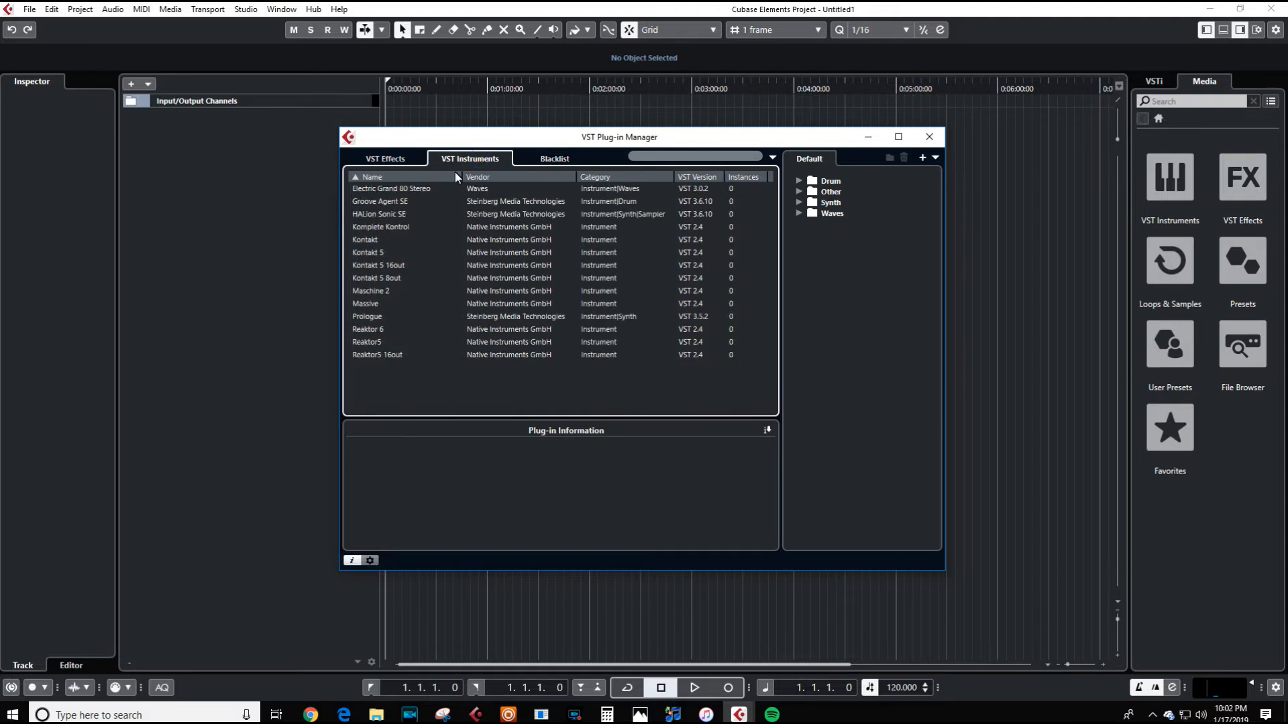
# - Display the VST 2 plug-in path settings beneath the VST instruments and review the listed folders to the end
pyautogui.click(370, 560)
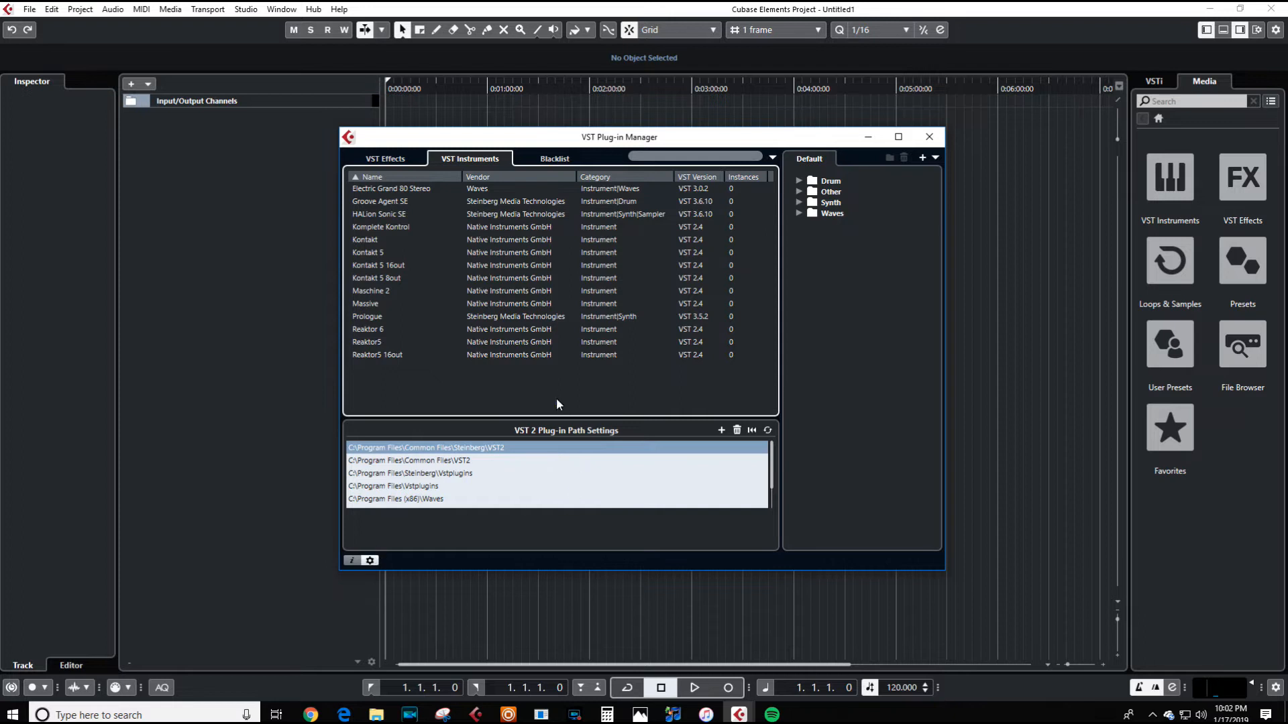
pyautogui.click(371, 561)
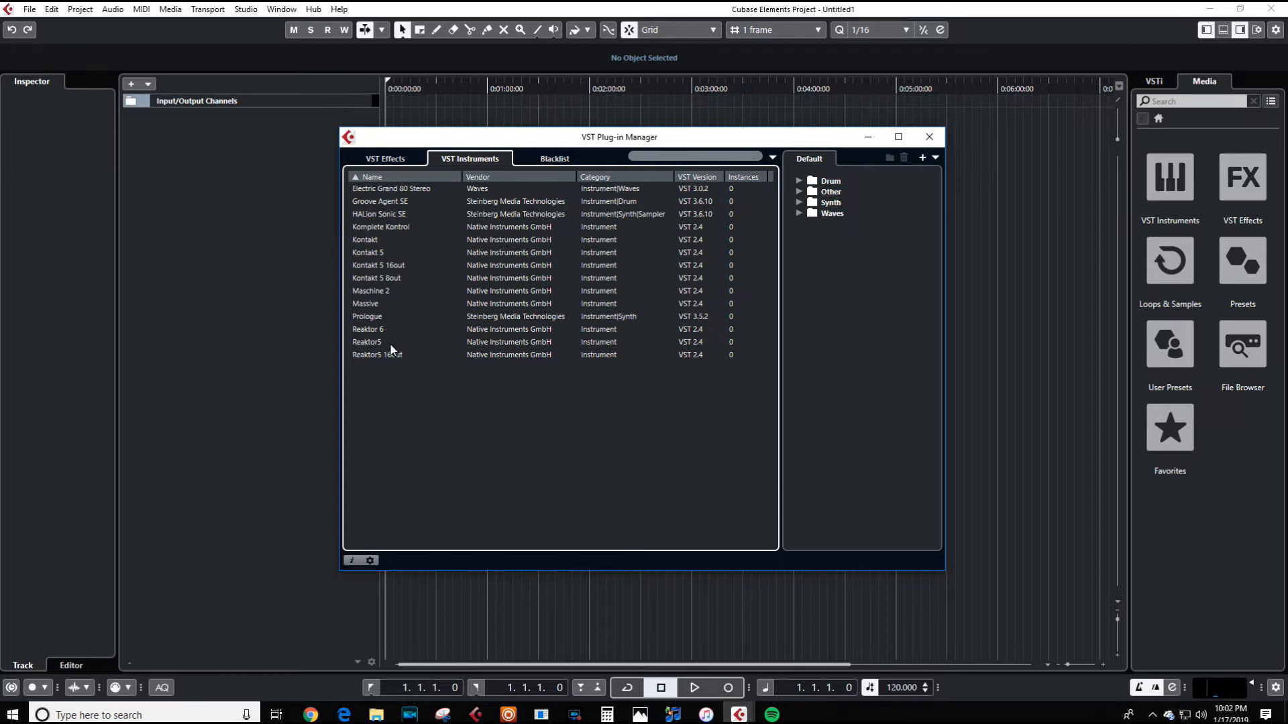
pyautogui.click(398, 163)
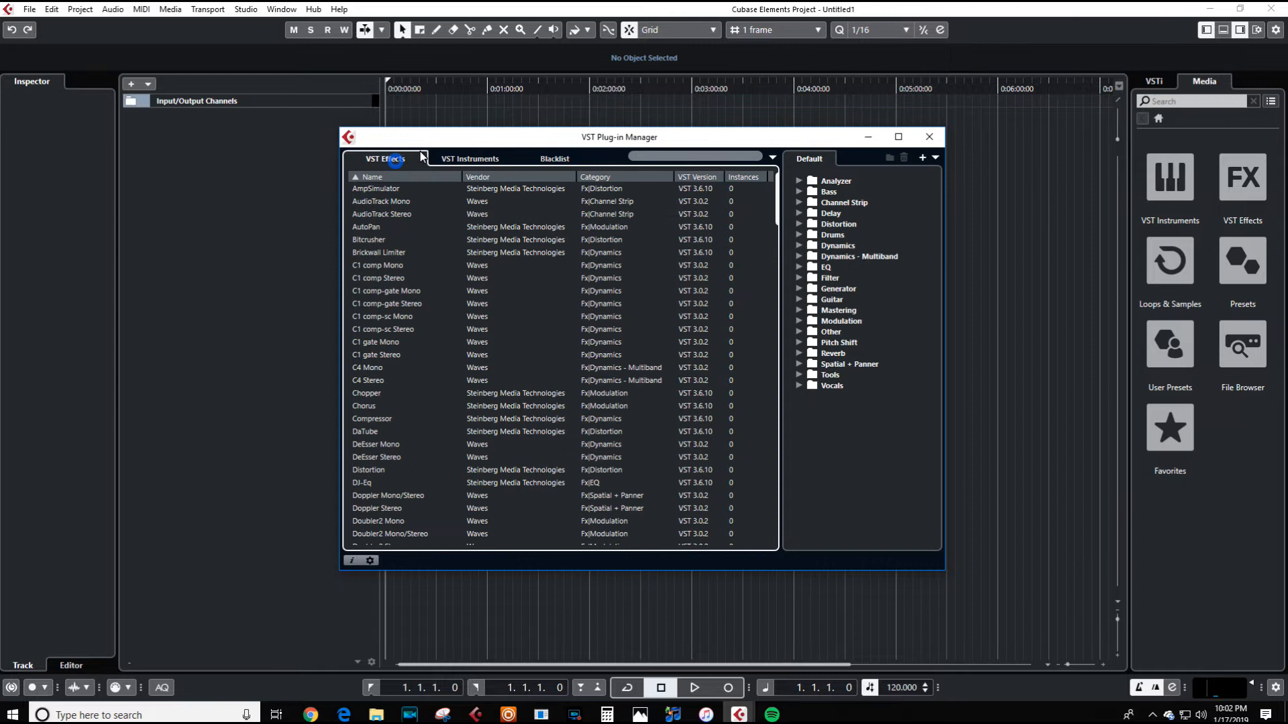
pyautogui.click(467, 157)
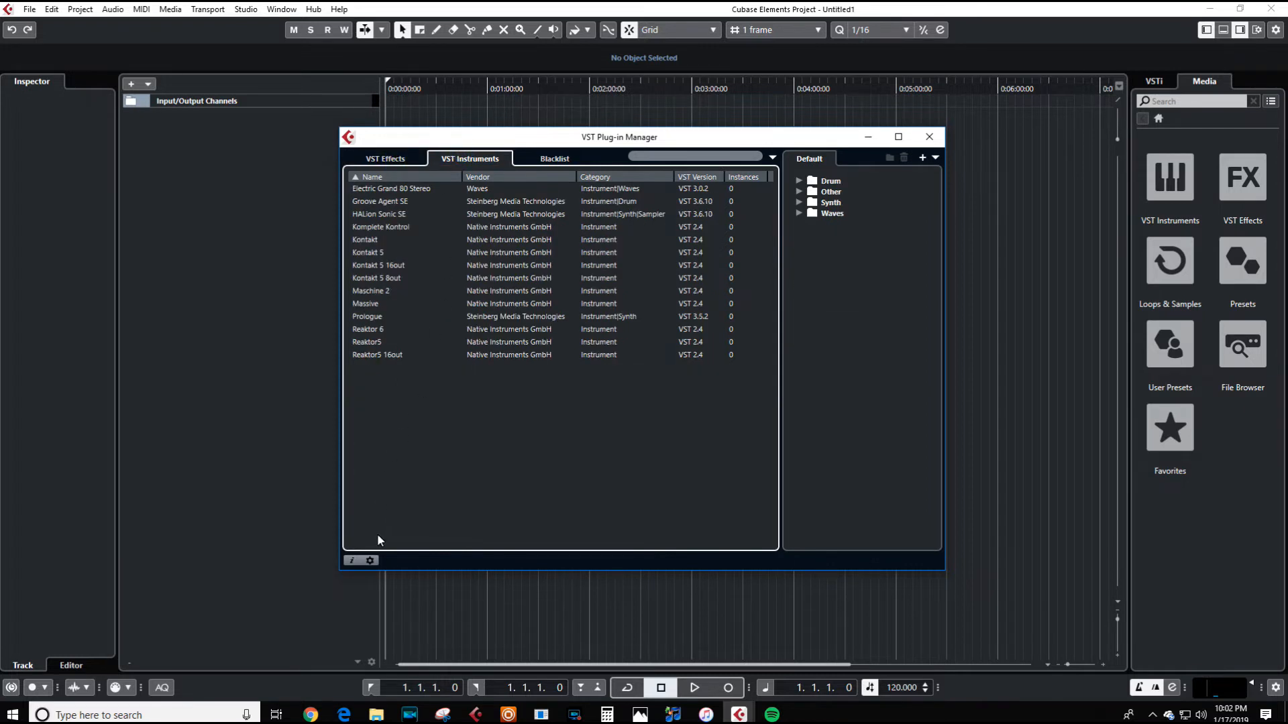
pyautogui.click(370, 560)
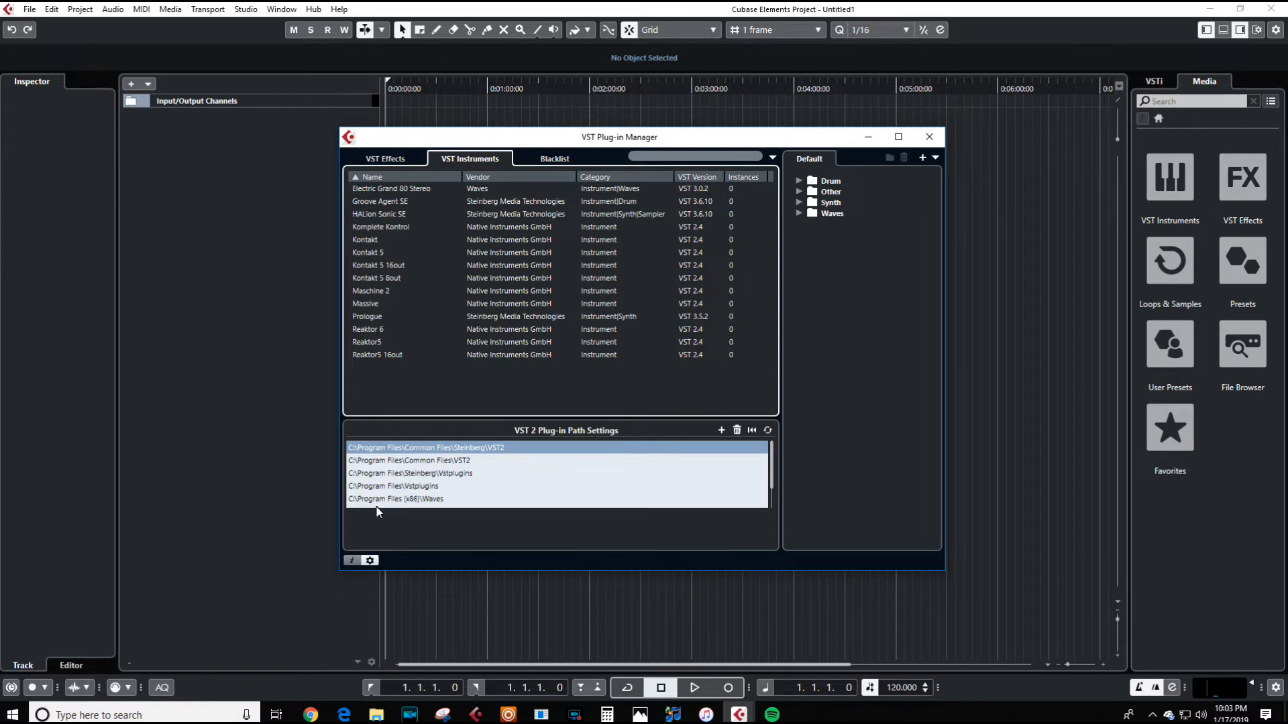
pyautogui.moveTo(773, 454); pyautogui.dragTo(774, 477)
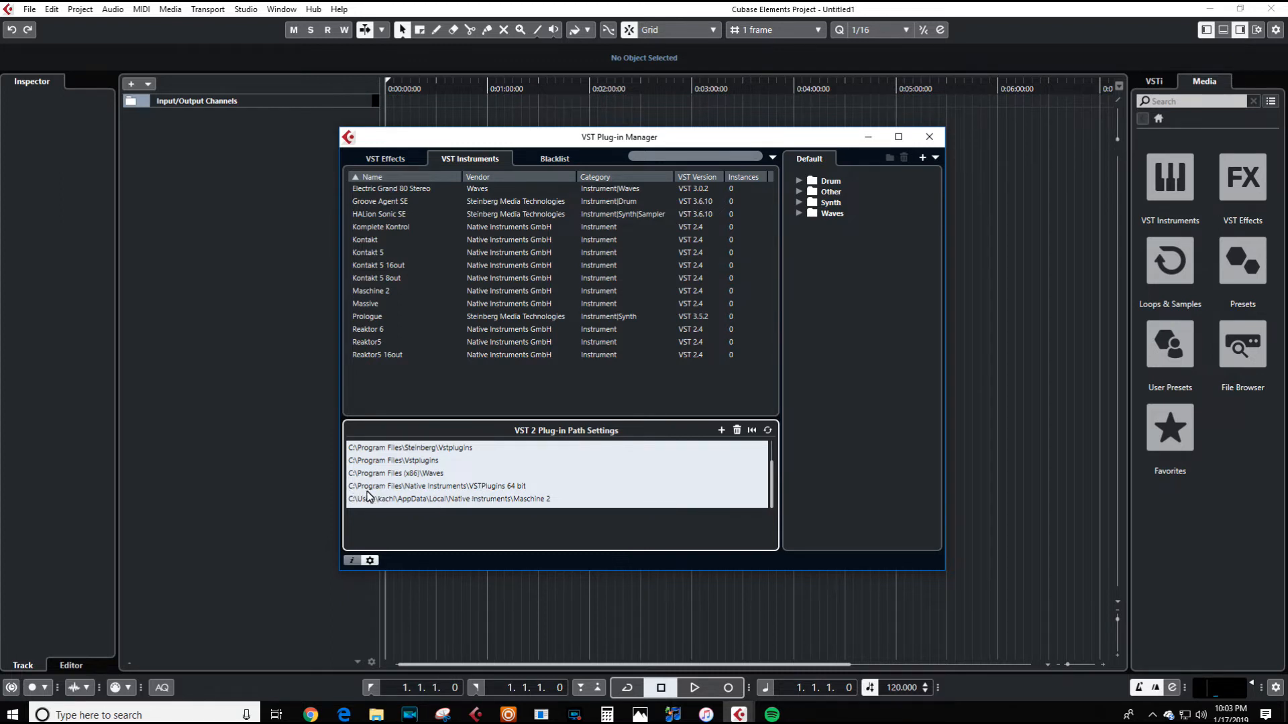
# - Start adding a VST 2 plug-in path and browse to the C:\Program Files\Native Instruments folder
pyautogui.click(721, 431)
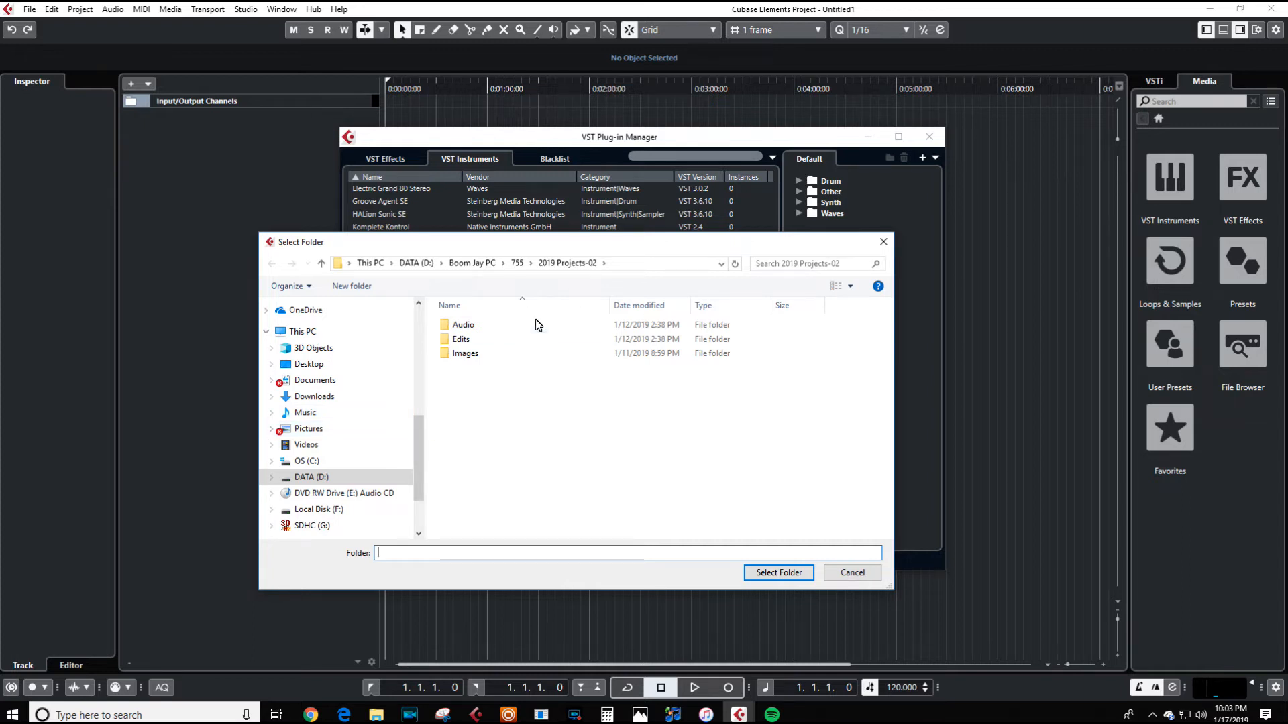
pyautogui.click(311, 462)
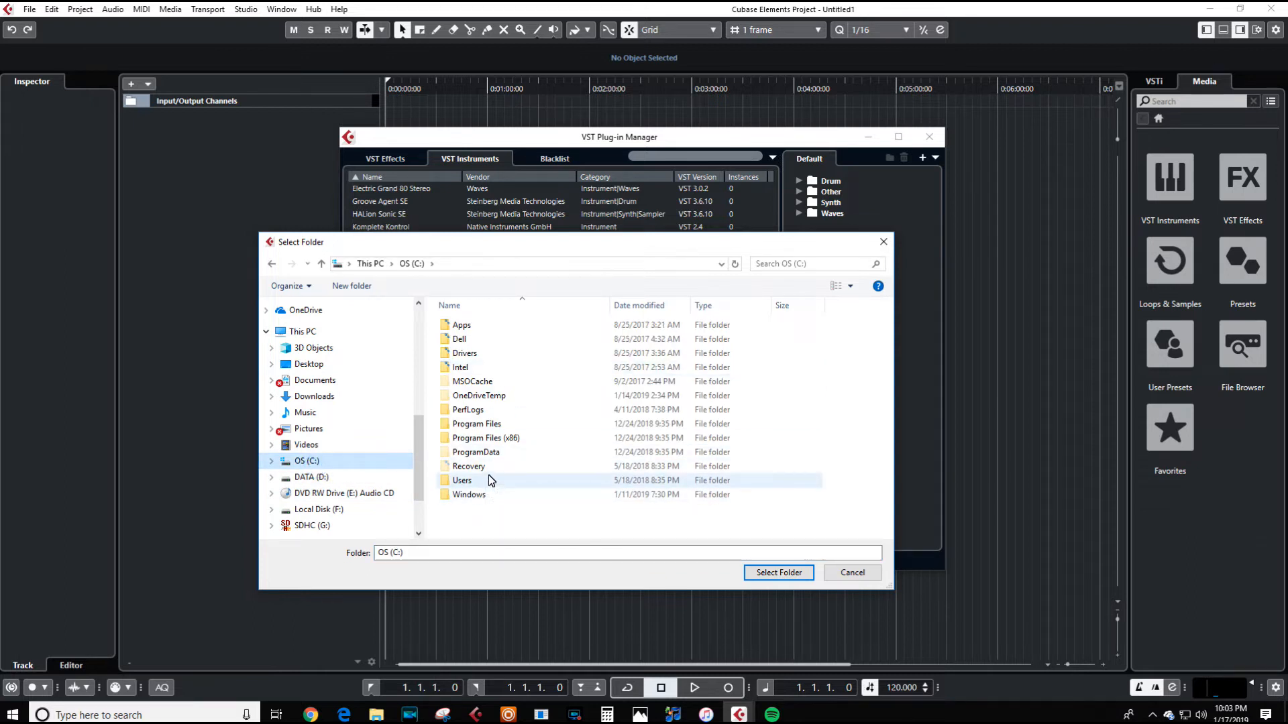
pyautogui.doubleClick(480, 429)
pyautogui.moveTo(431, 247); pyautogui.dragTo(764, 250)
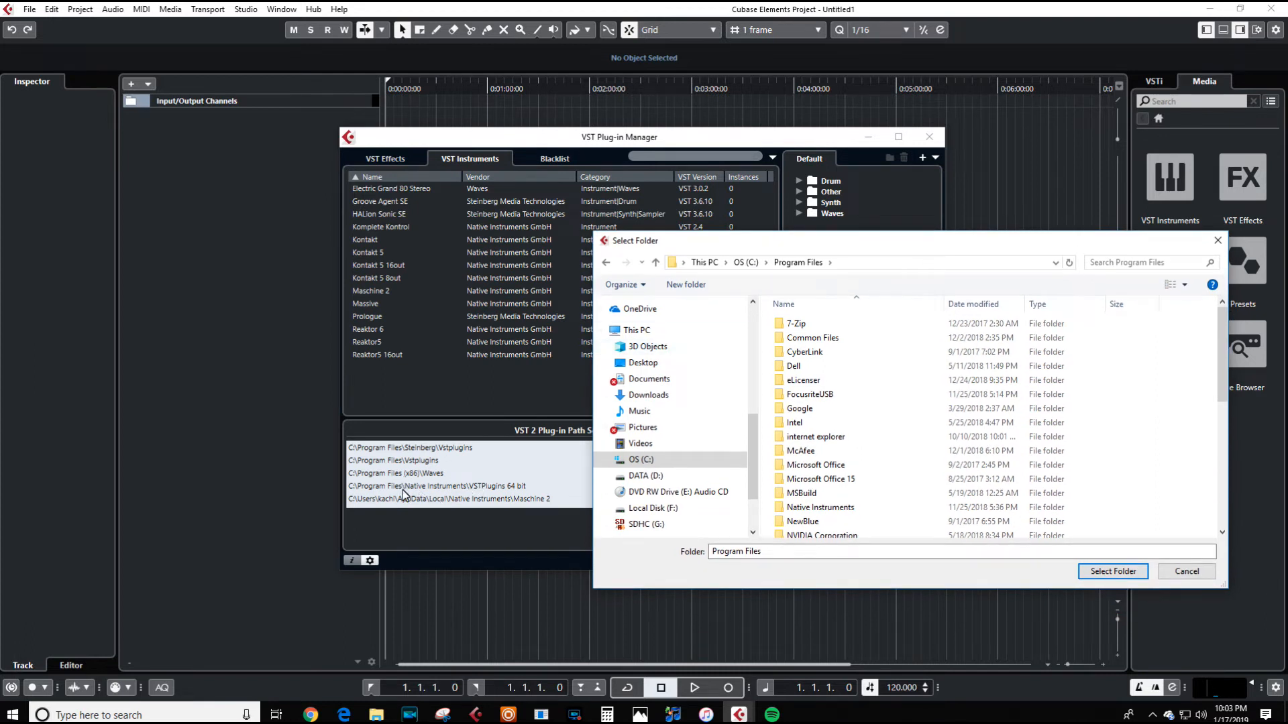
pyautogui.click(655, 262)
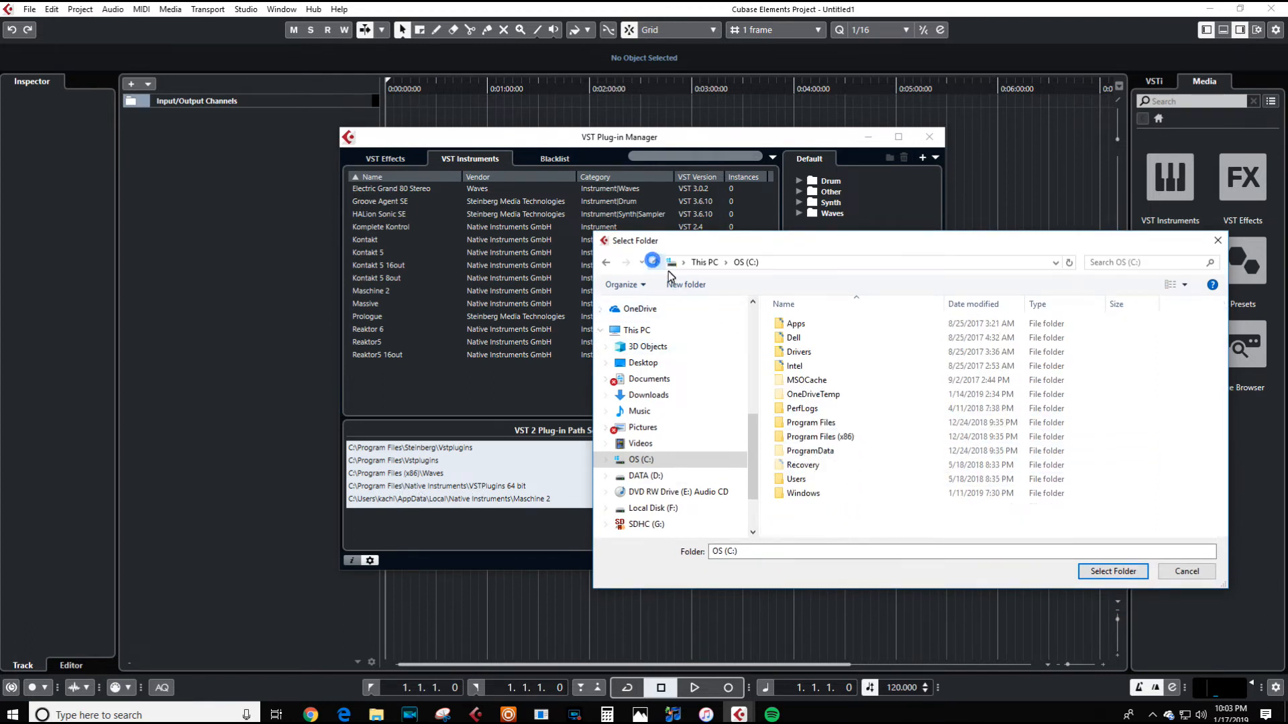
pyautogui.click(656, 262)
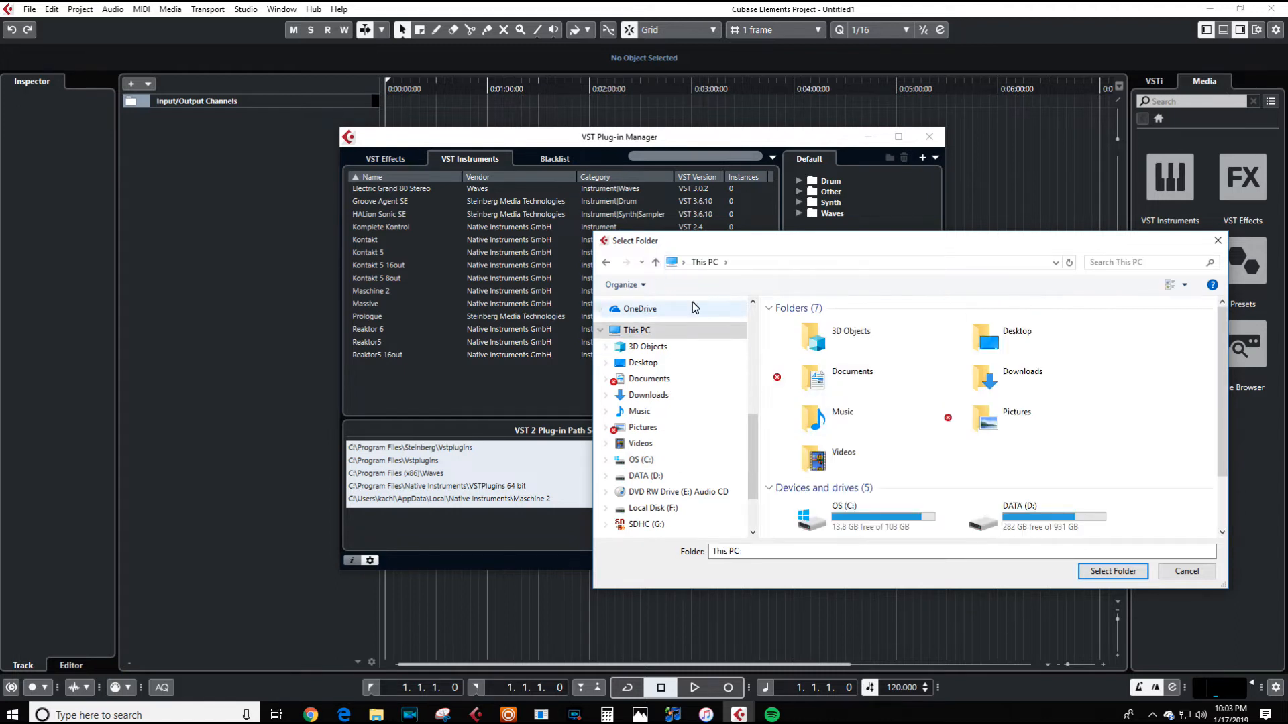
pyautogui.doubleClick(859, 516)
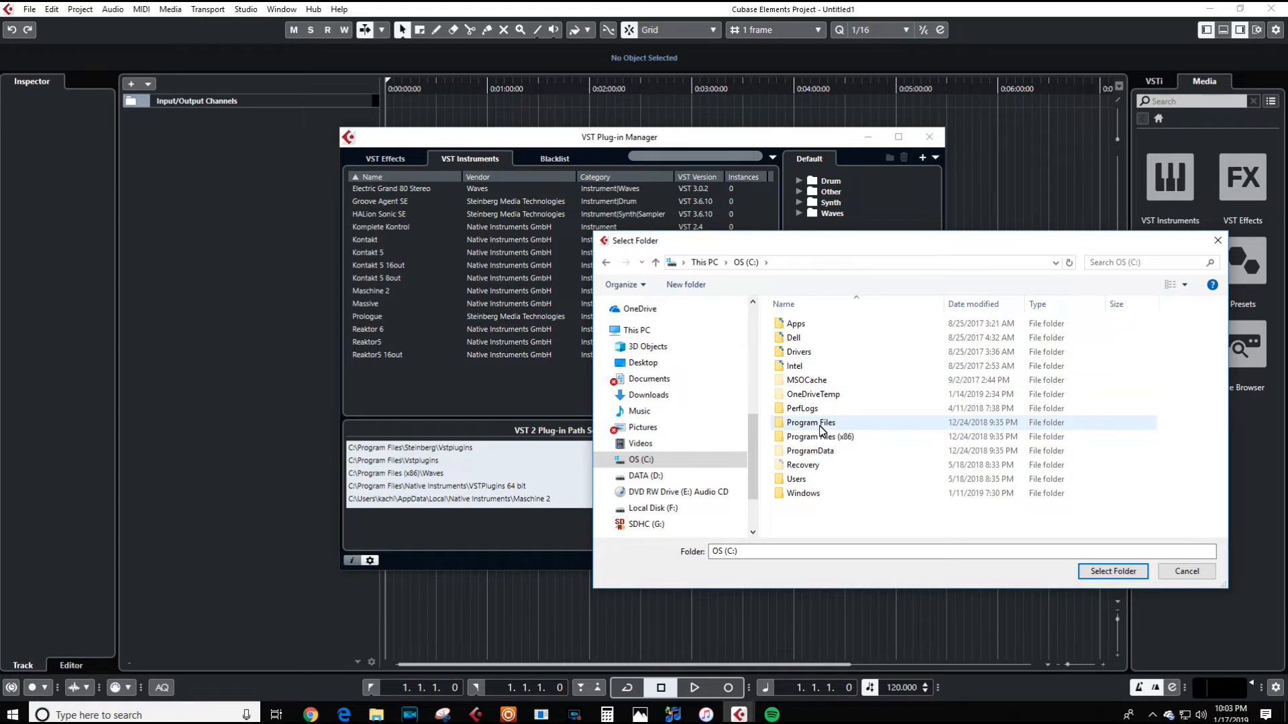
pyautogui.doubleClick(822, 424)
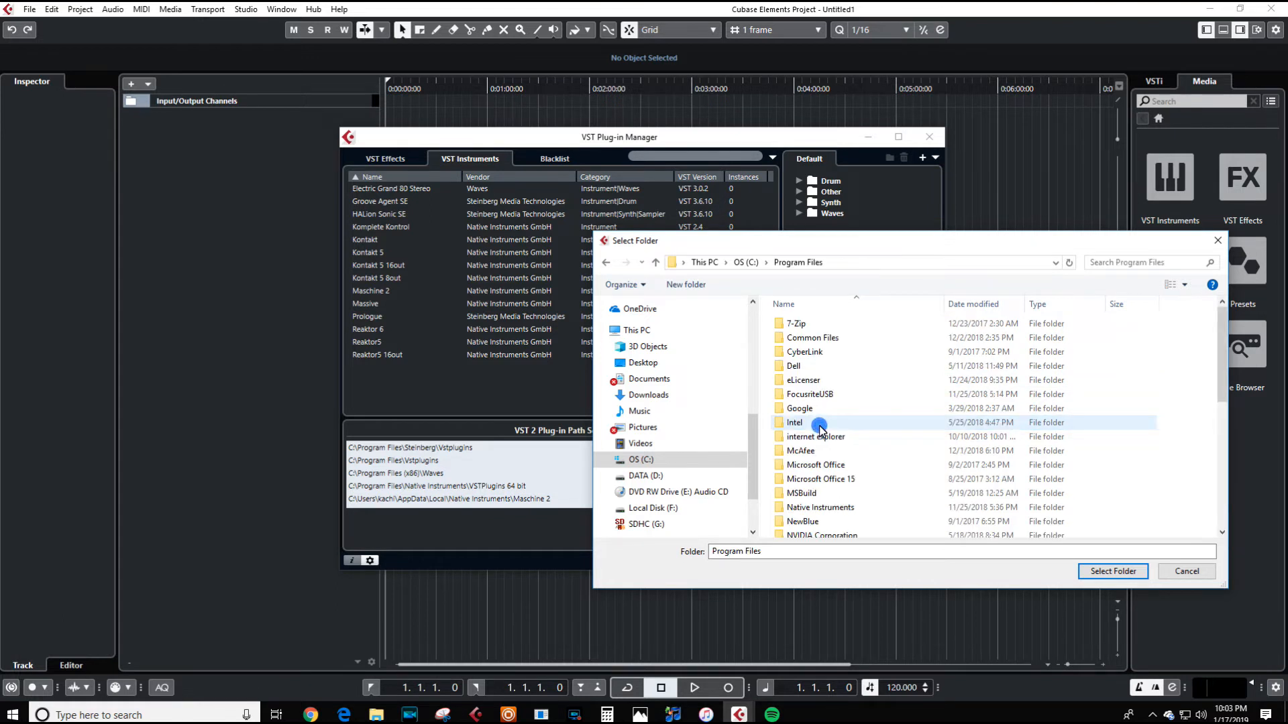
pyautogui.doubleClick(808, 508)
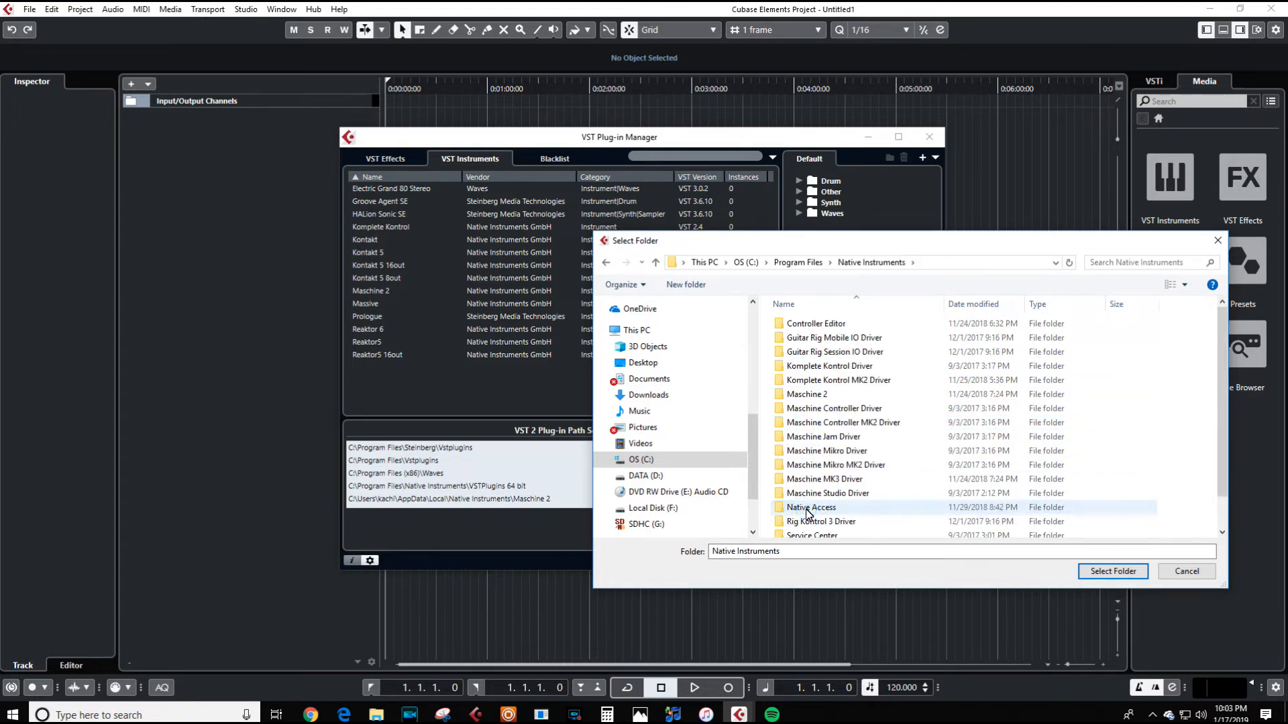
# - Inspect the VSTPlugins 64 bit and Maschine 2 folders, select VSTPlugins 64 bit, and cancel the folder selection
pyautogui.scroll(-1, 818, 511)
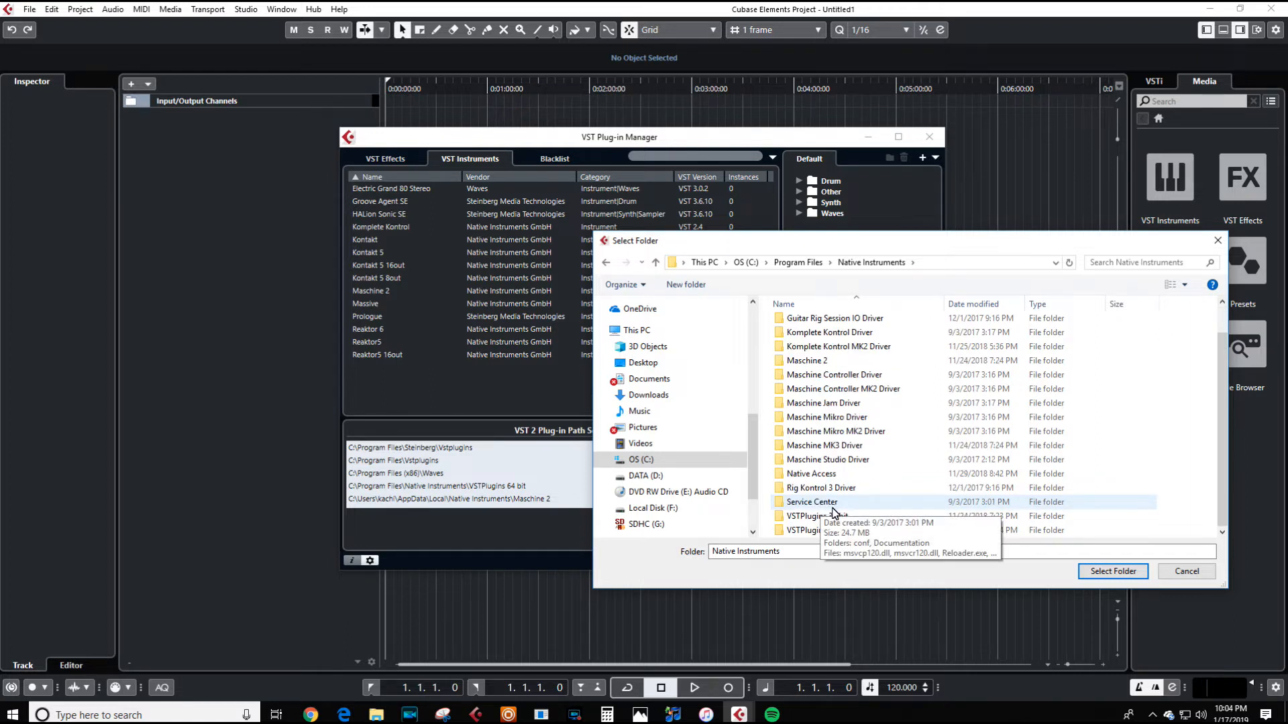
pyautogui.doubleClick(831, 530)
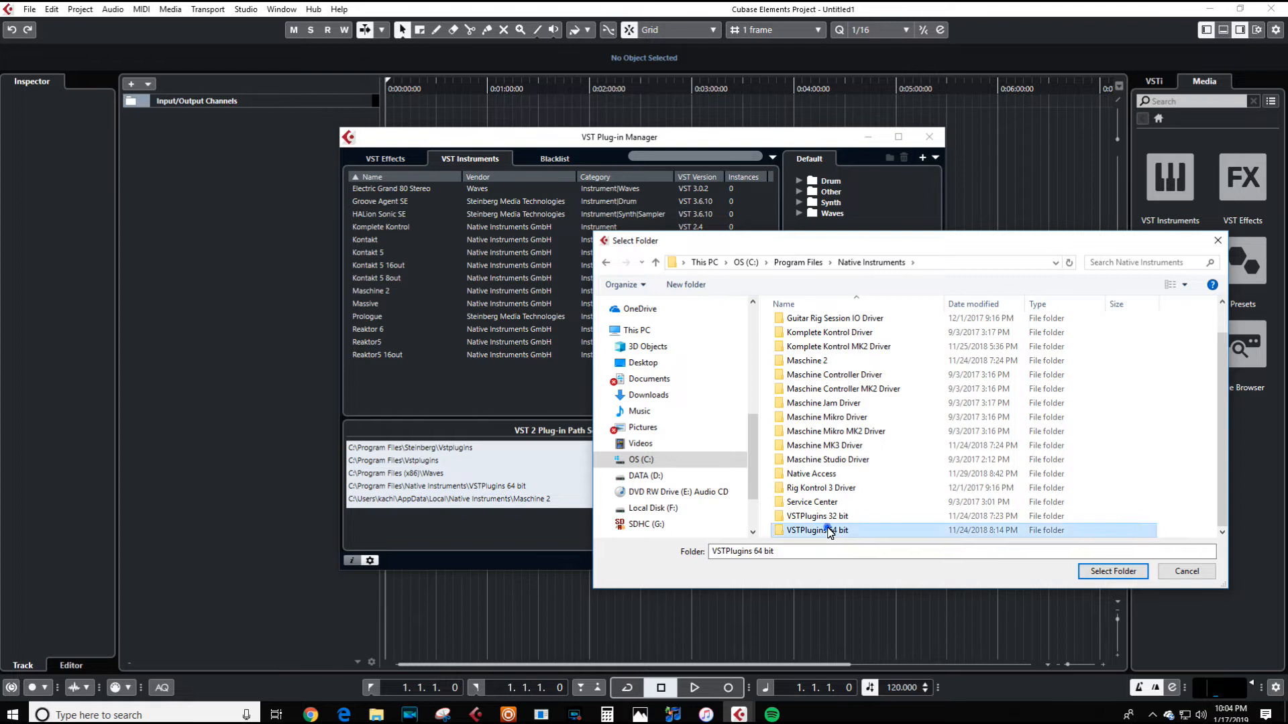
pyautogui.click(655, 262)
pyautogui.scroll(-3, 849, 515)
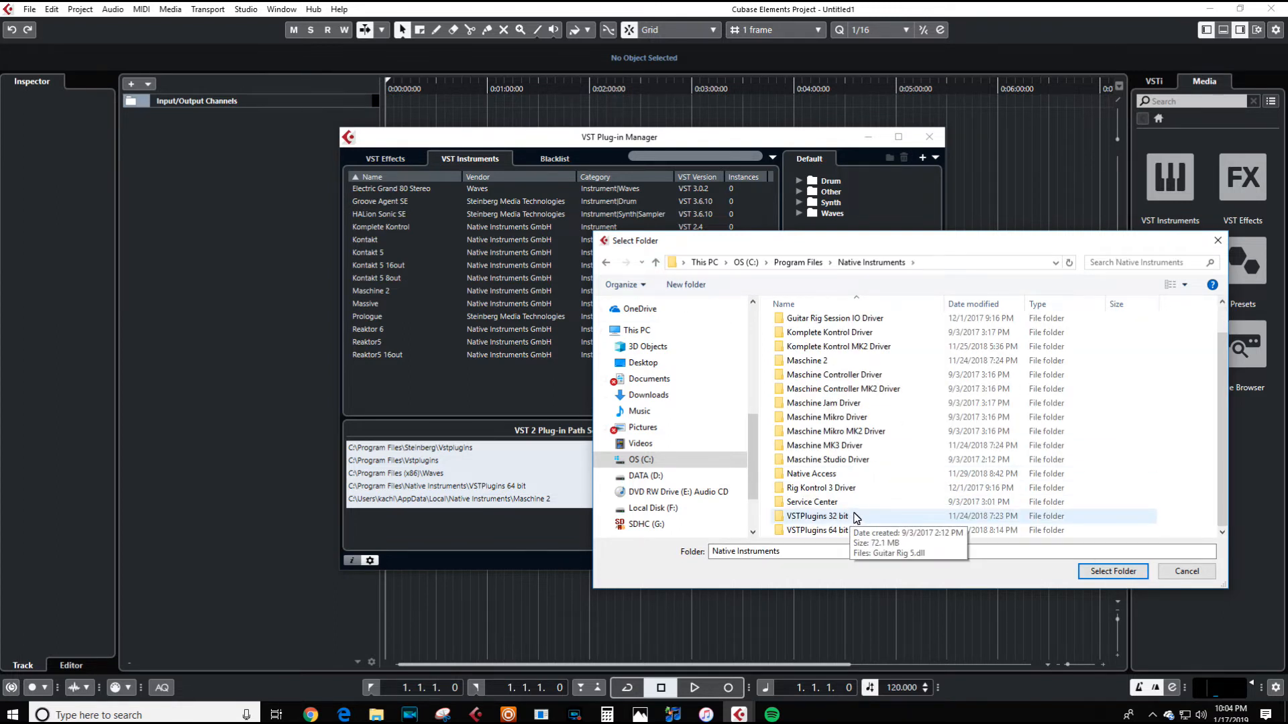
pyautogui.scroll(3, 848, 515)
pyautogui.doubleClick(820, 395)
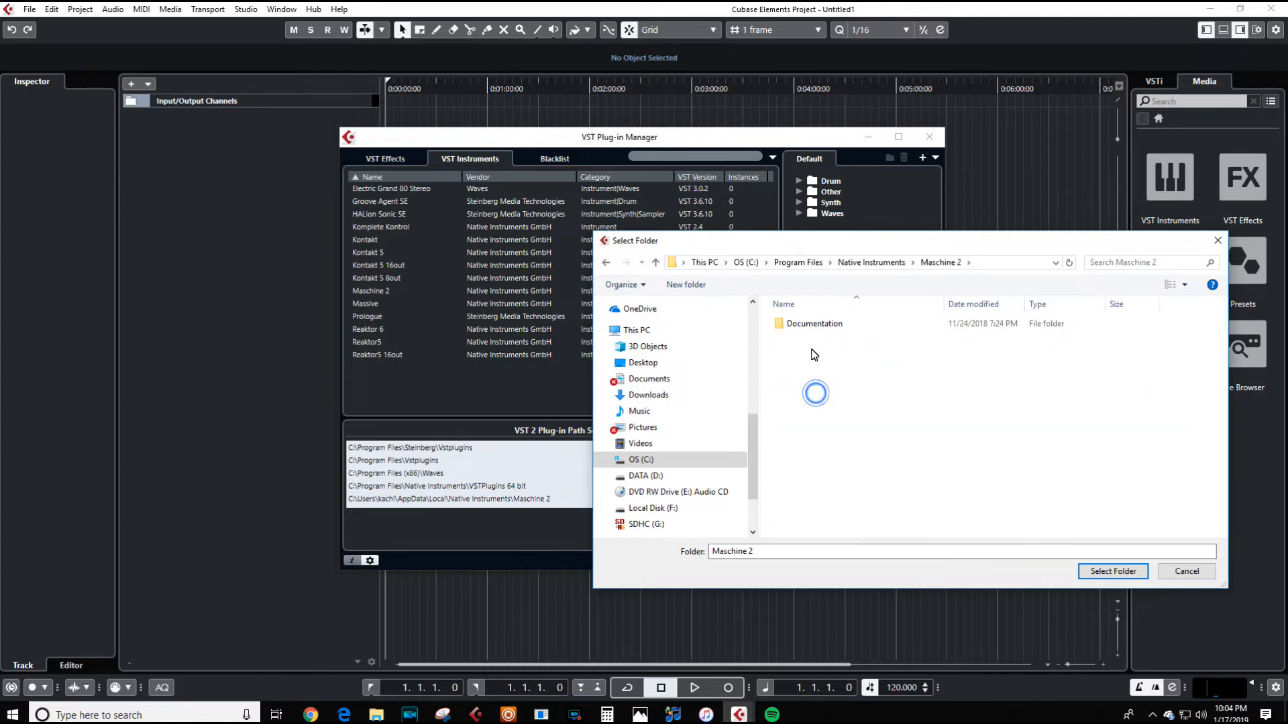
pyautogui.click(655, 262)
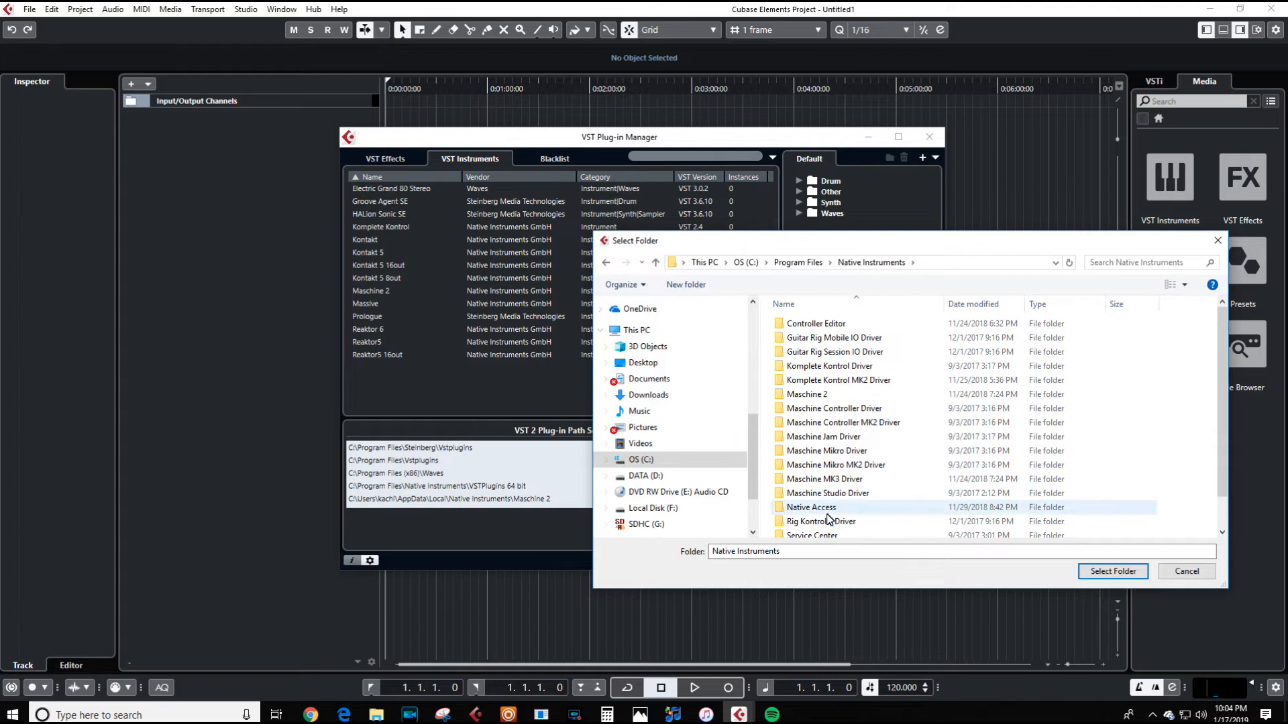
pyautogui.scroll(-1, 838, 523)
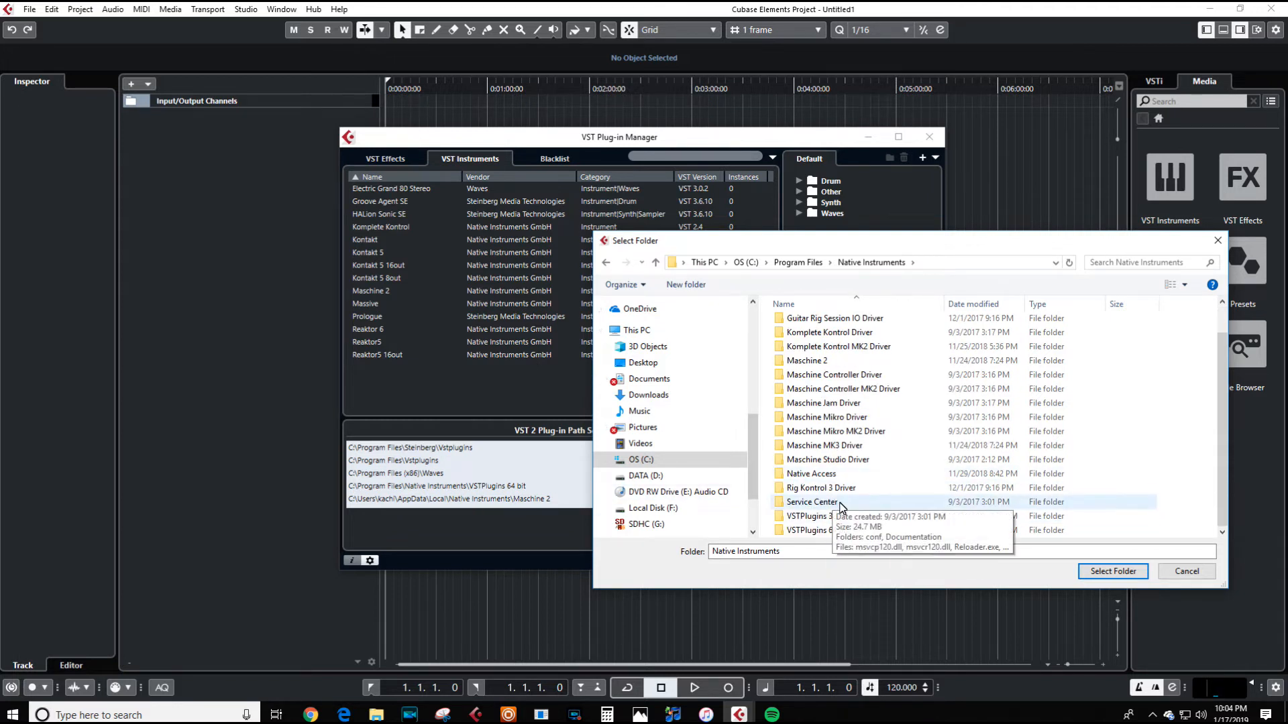
pyautogui.click(817, 531)
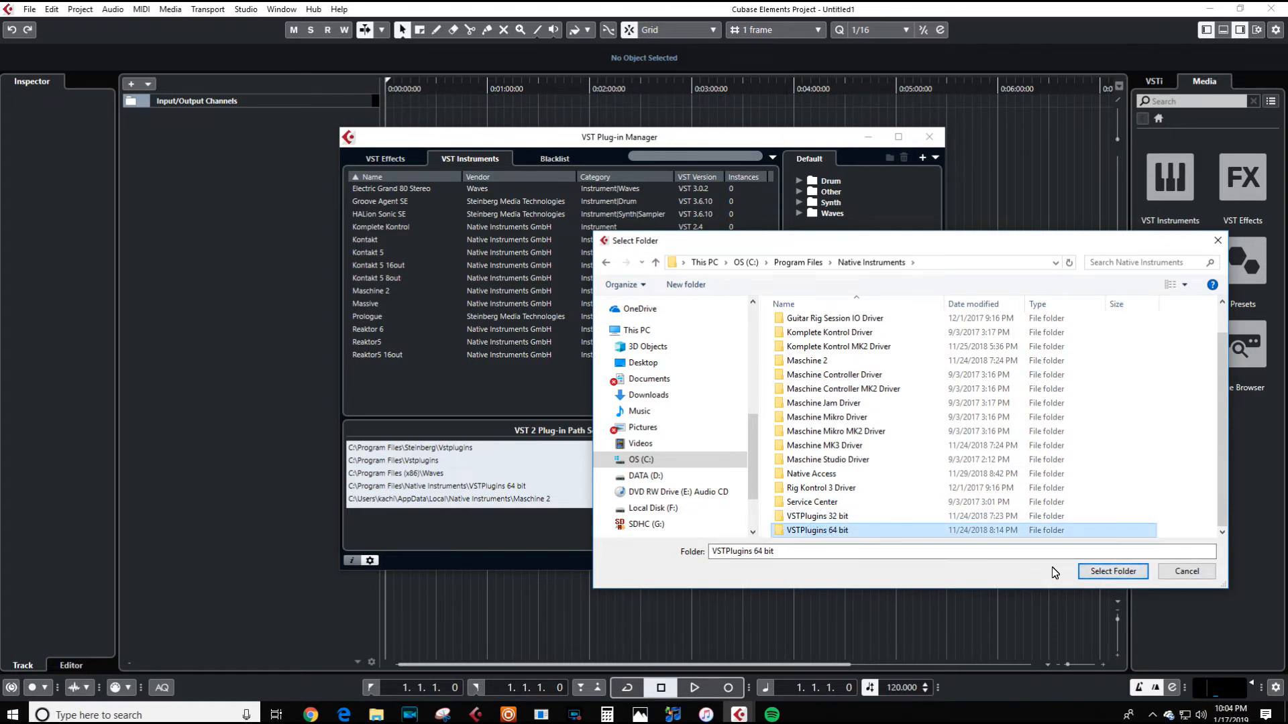
pyautogui.click(1211, 574)
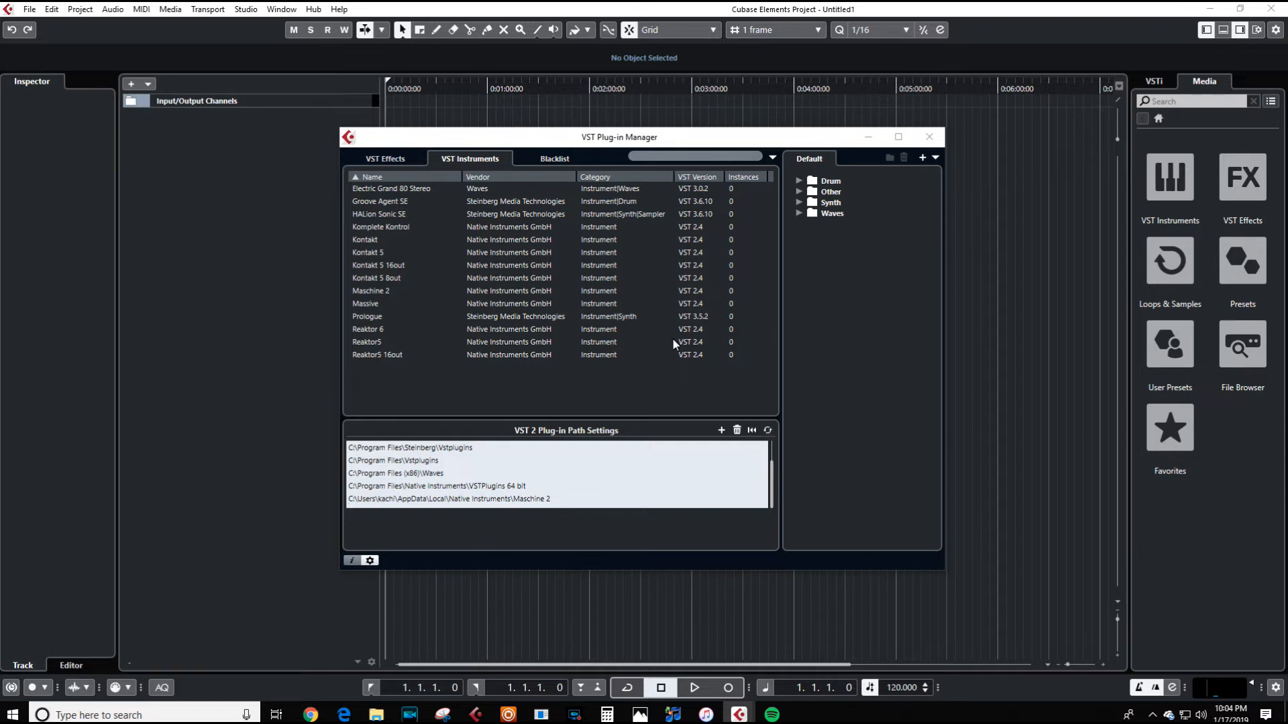
# - Close the VST Plug-in Manager and add an instrument track that uses Maschine 2 from the Other category
pyautogui.click(929, 138)
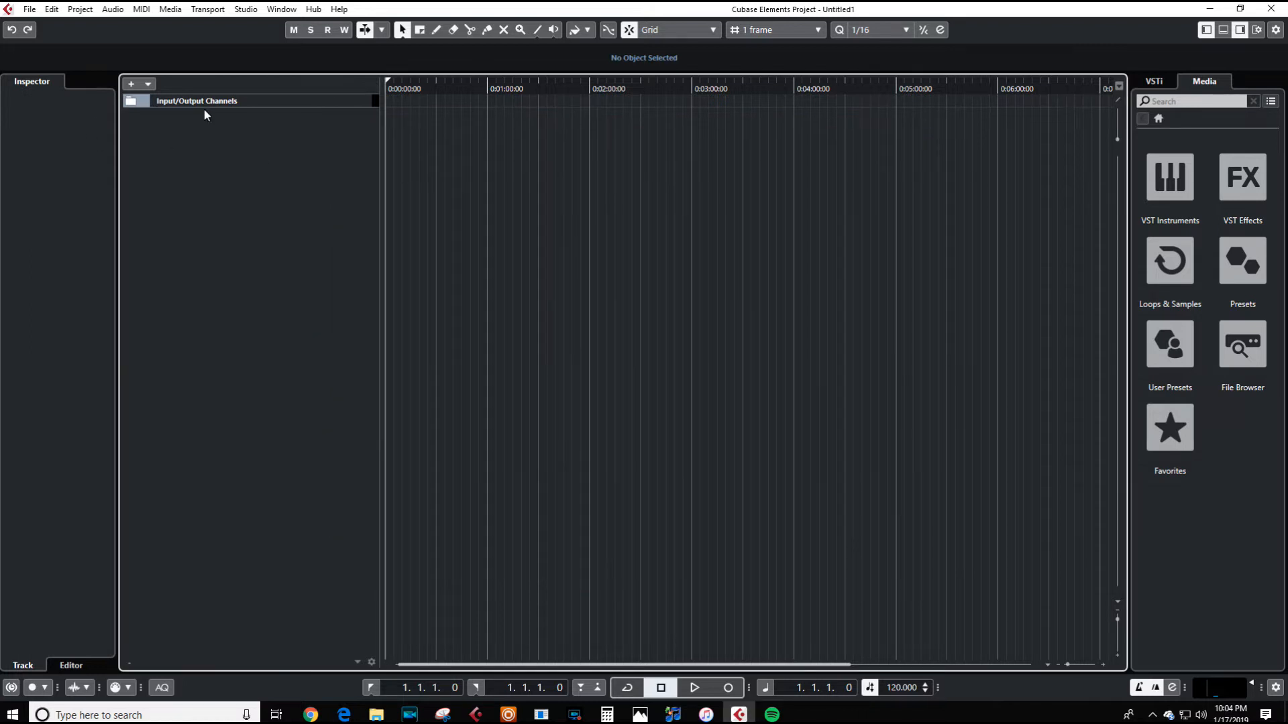
pyautogui.rightClick(222, 115)
pyautogui.click(174, 143)
pyautogui.rightClick(225, 132)
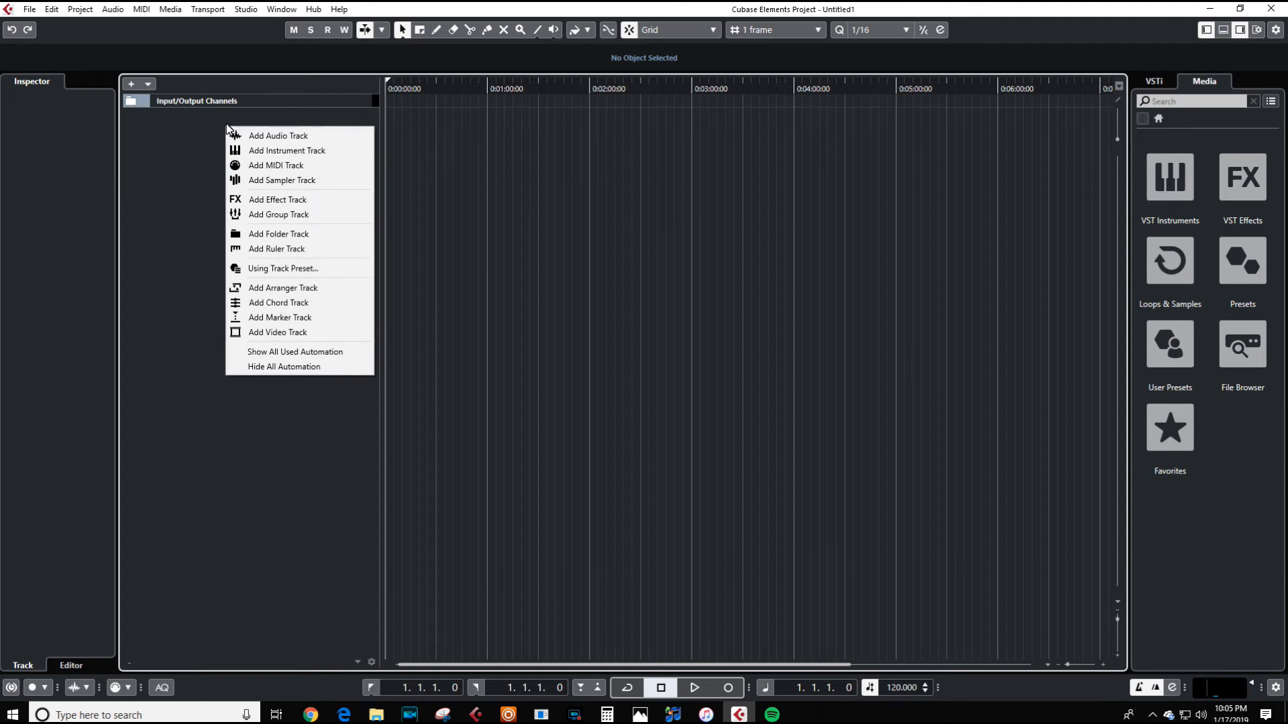
pyautogui.click(292, 150)
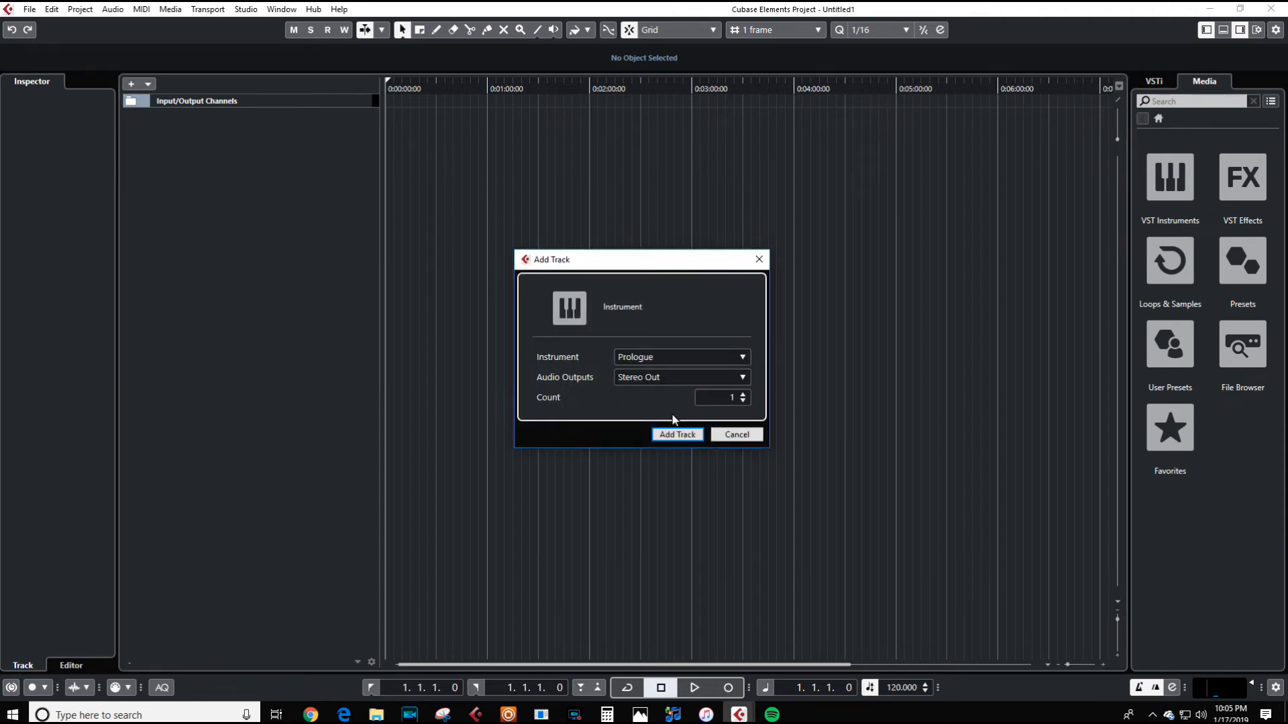
pyautogui.moveTo(643, 264); pyautogui.dragTo(581, 169)
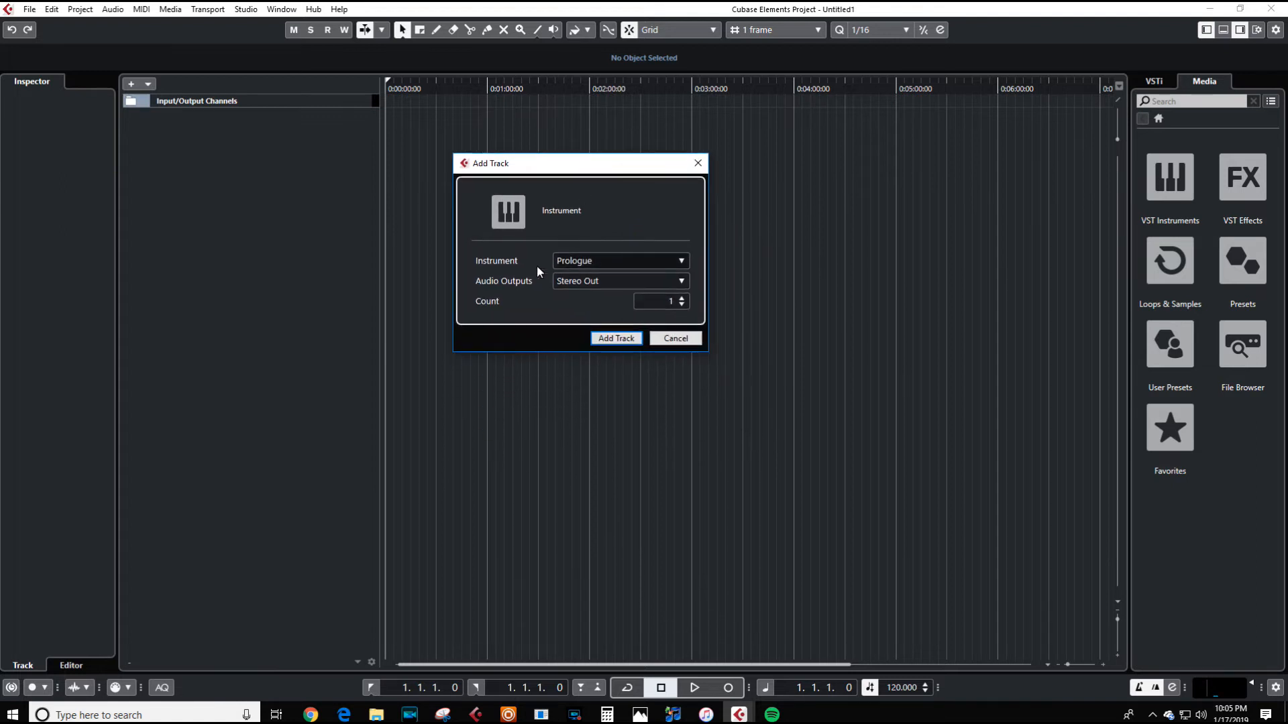
pyautogui.click(678, 261)
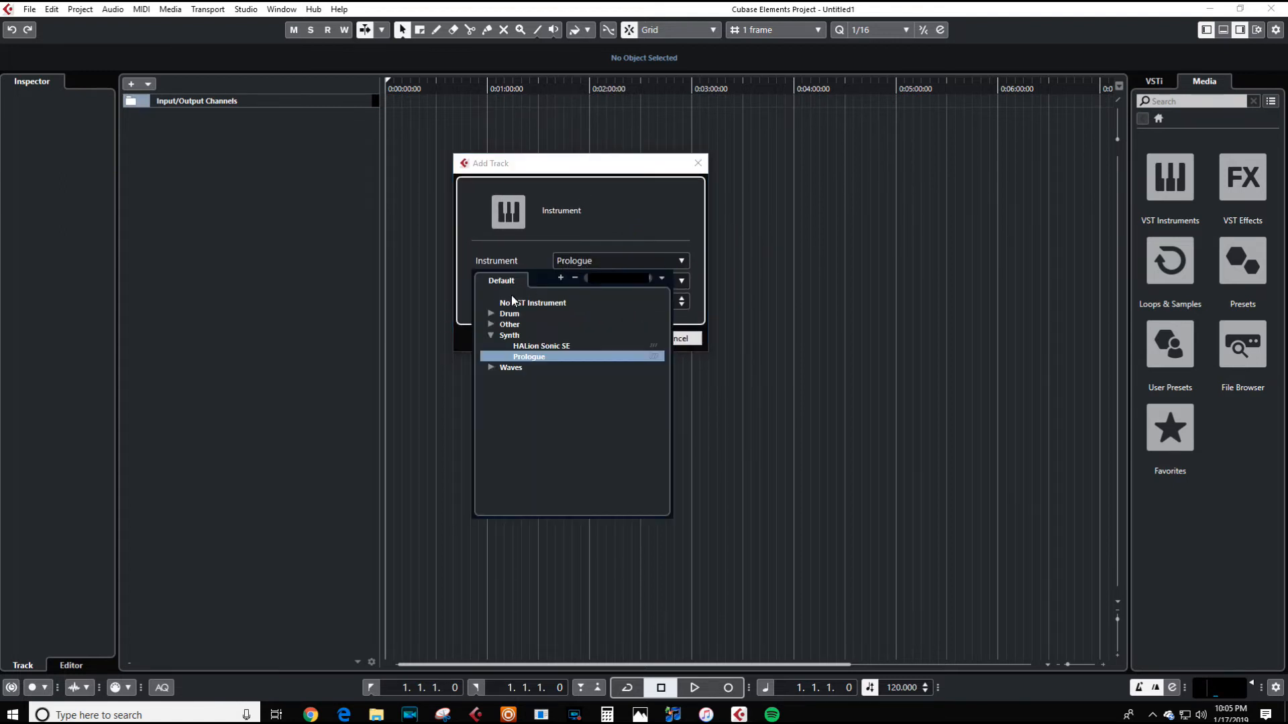
pyautogui.click(490, 368)
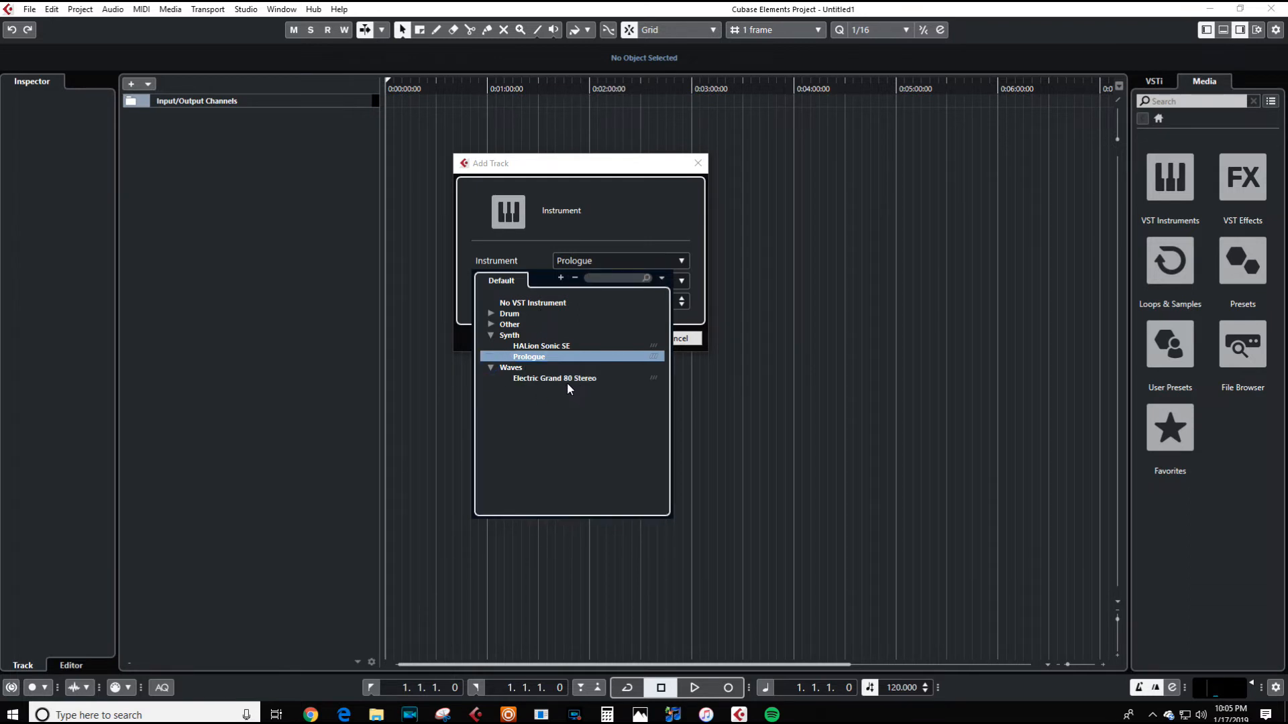
pyautogui.click(491, 325)
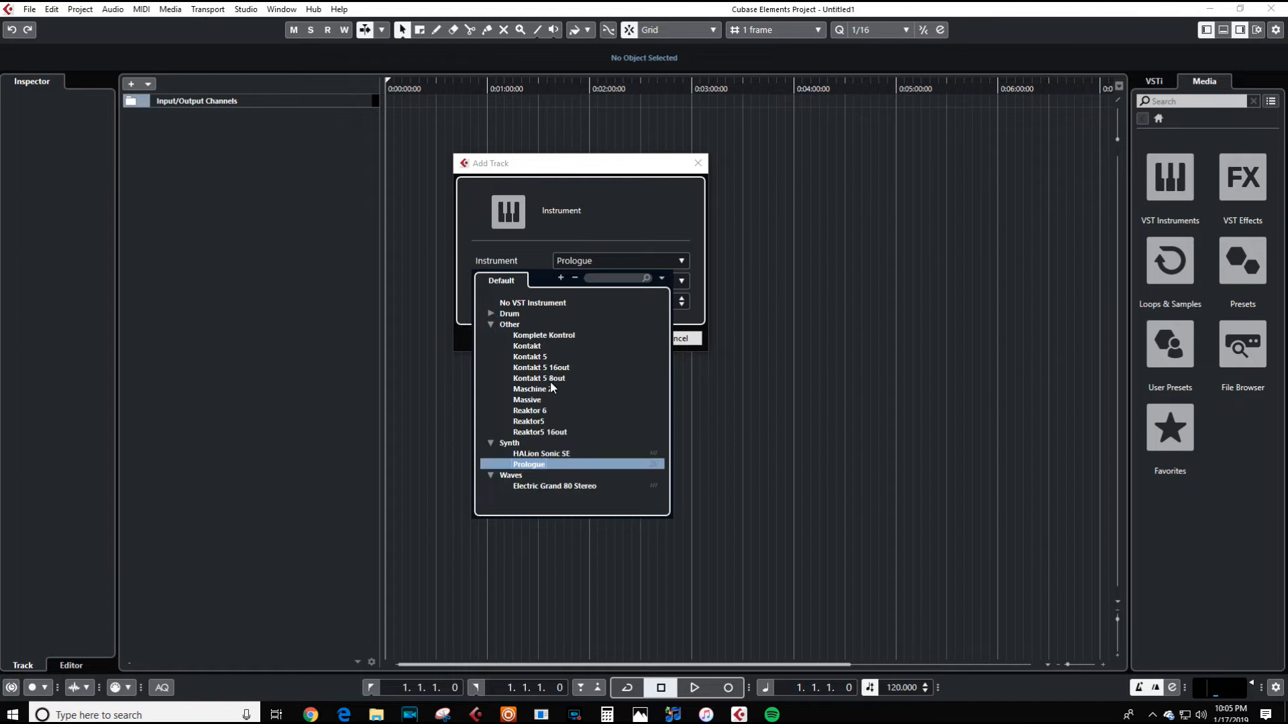
pyautogui.click(530, 389)
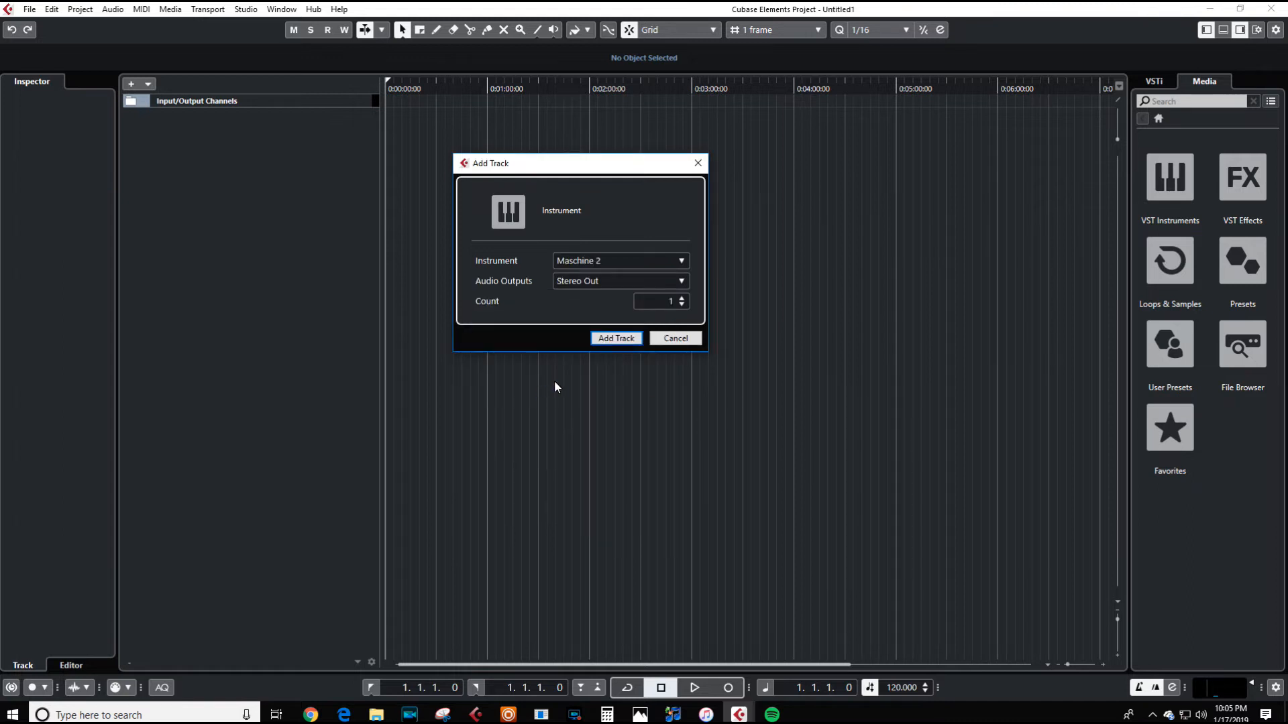
pyautogui.click(616, 339)
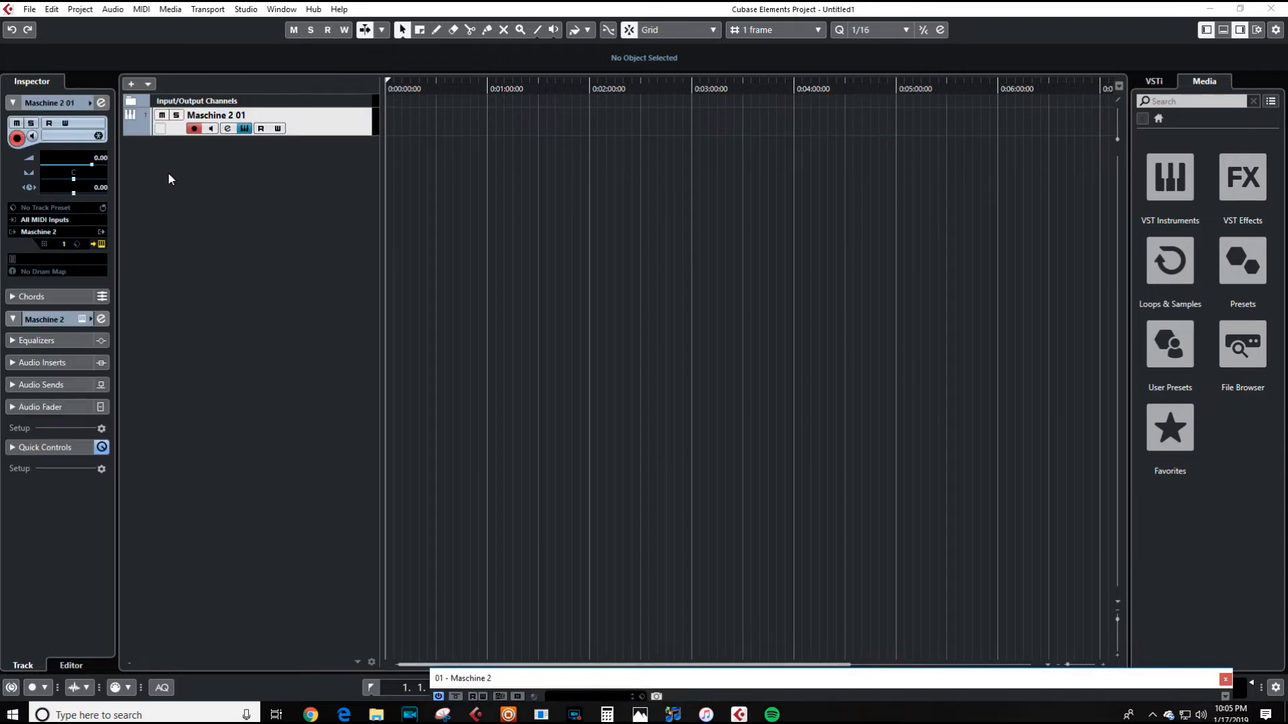
# - Show the Maschine 2 instrument editor from its track and move the window up so its whole interface fits on screen
pyautogui.click(101, 244)
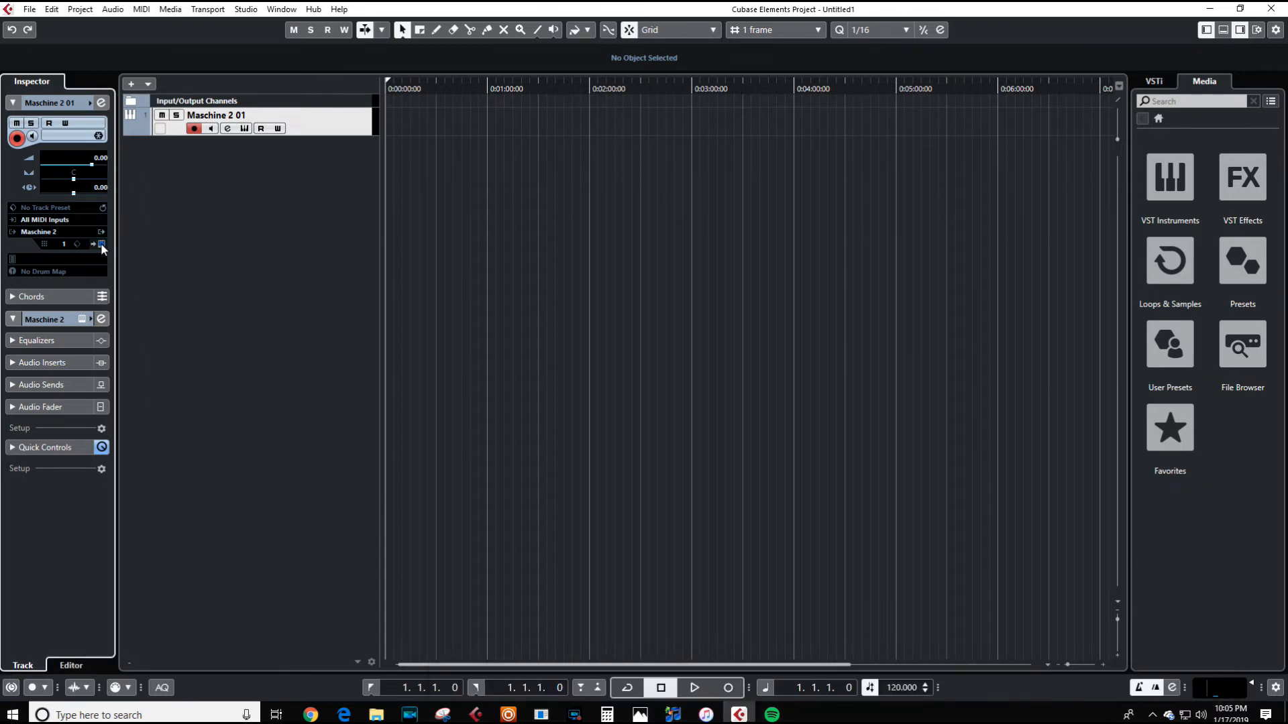
pyautogui.click(99, 245)
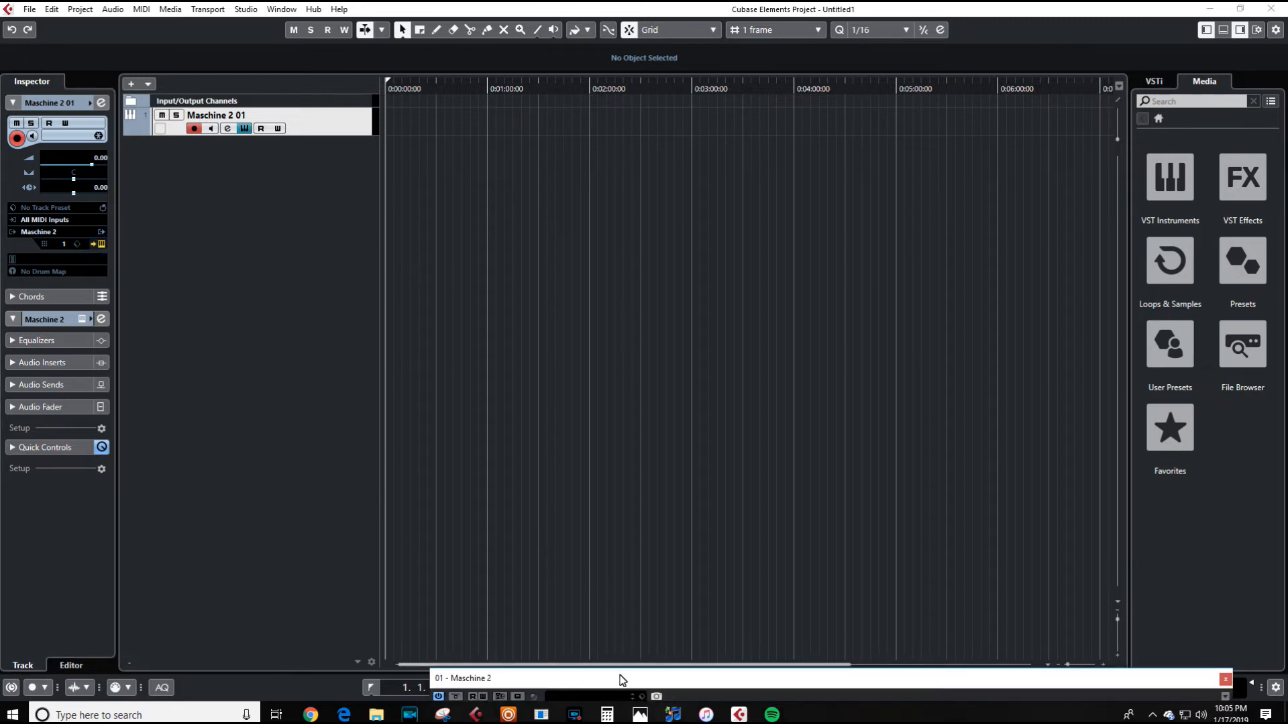
pyautogui.moveTo(617, 678); pyautogui.dragTo(603, 326)
pyautogui.click(101, 245)
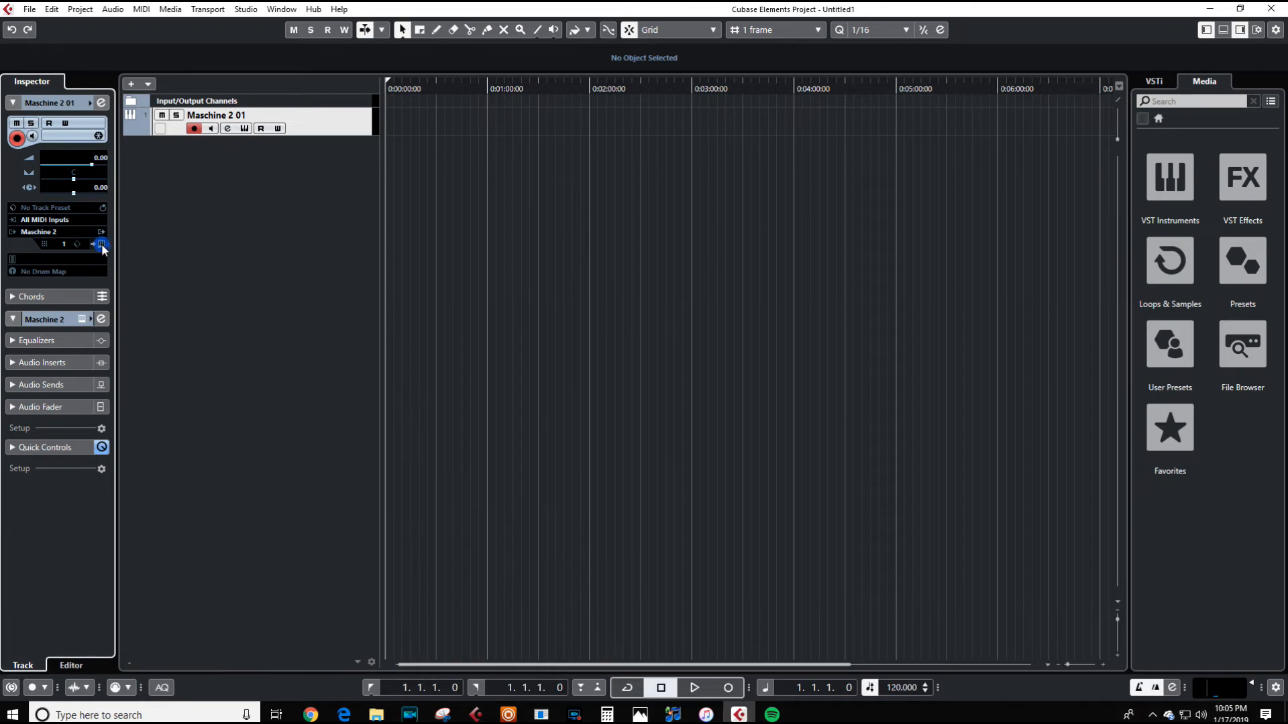
pyautogui.click(102, 244)
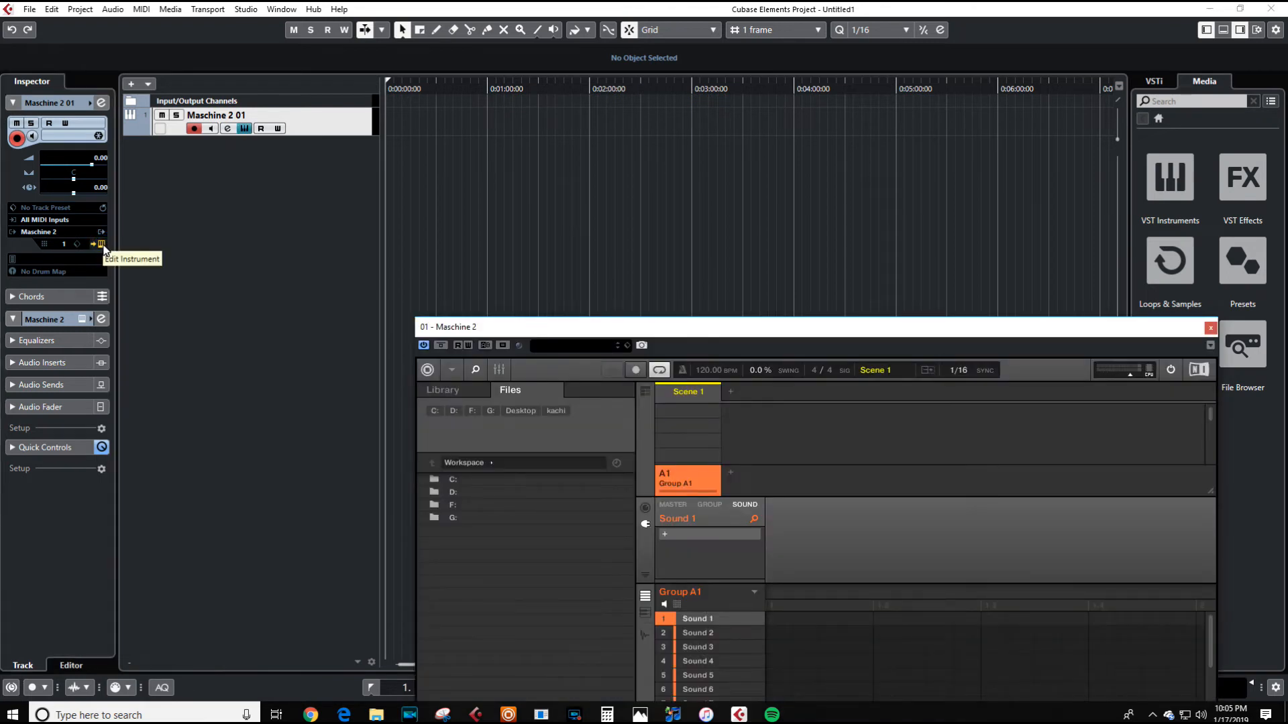
pyautogui.click(102, 244)
pyautogui.click(102, 244)
pyautogui.moveTo(551, 321); pyautogui.dragTo(431, 158)
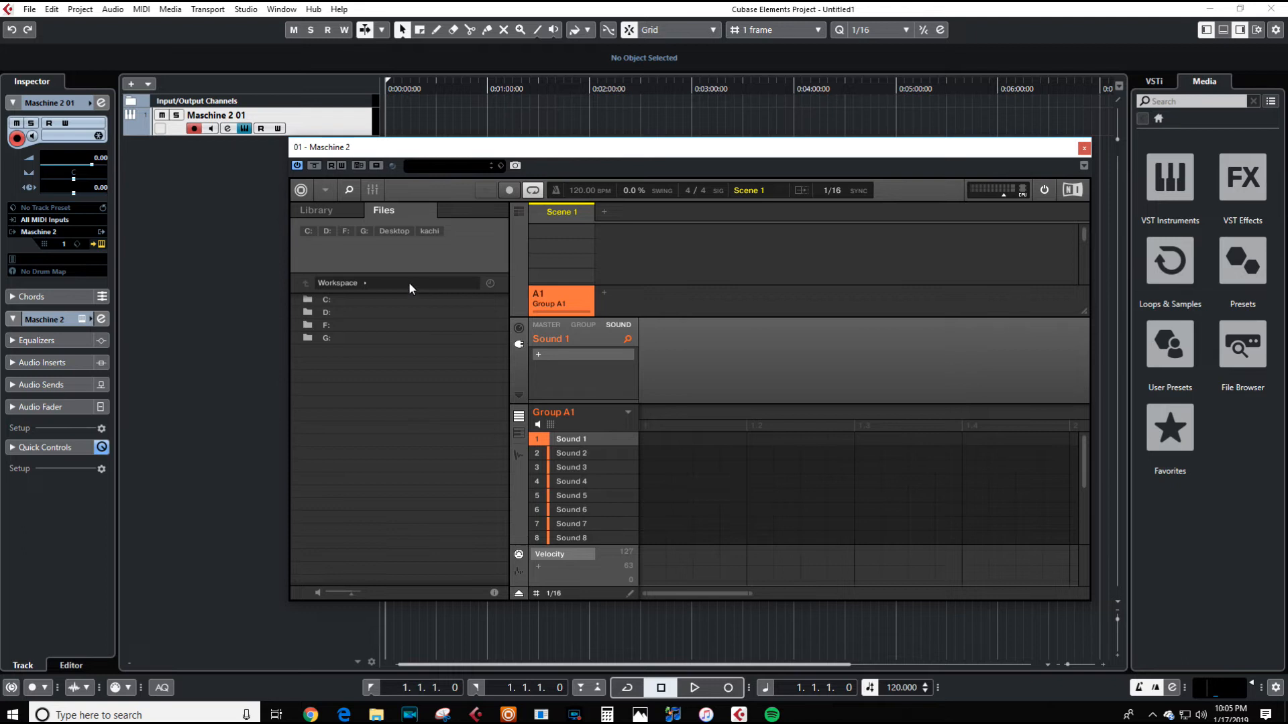
# - Browse from drive D: to the 4911 folder in Maschine's file browser
pyautogui.click(328, 315)
pyautogui.click(324, 315)
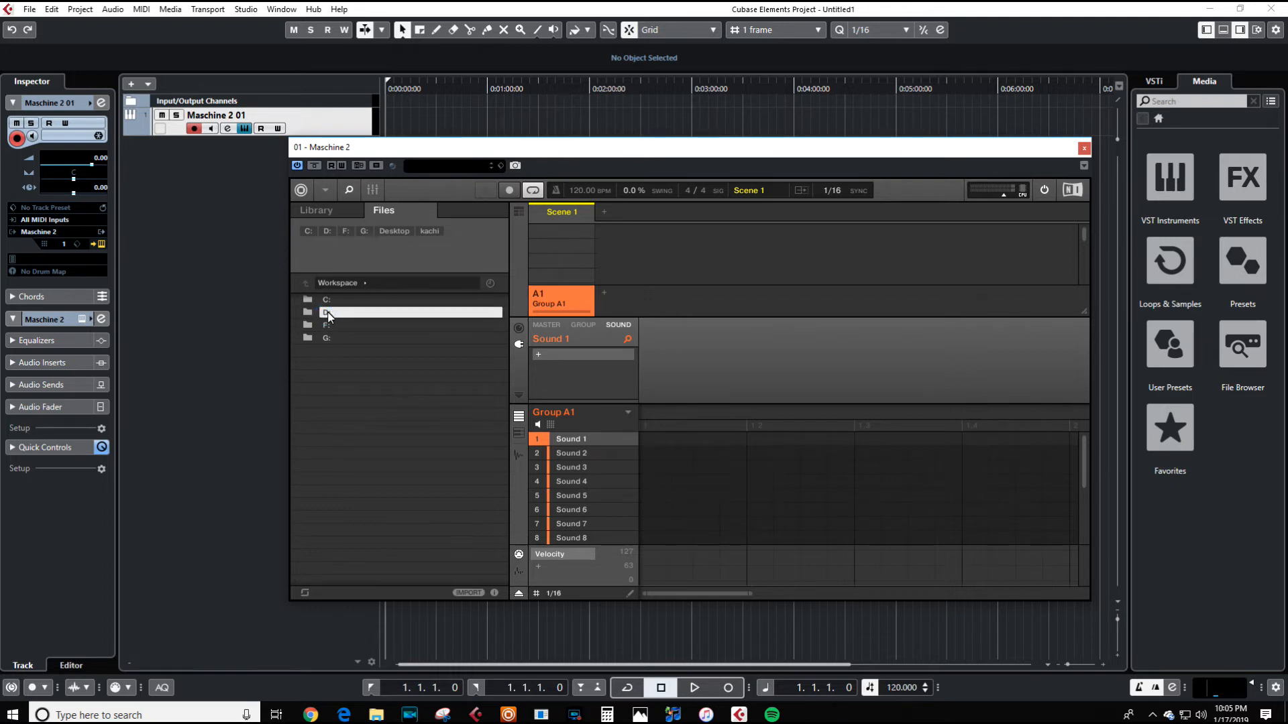
pyautogui.click(327, 313)
pyautogui.click(328, 312)
pyautogui.click(340, 337)
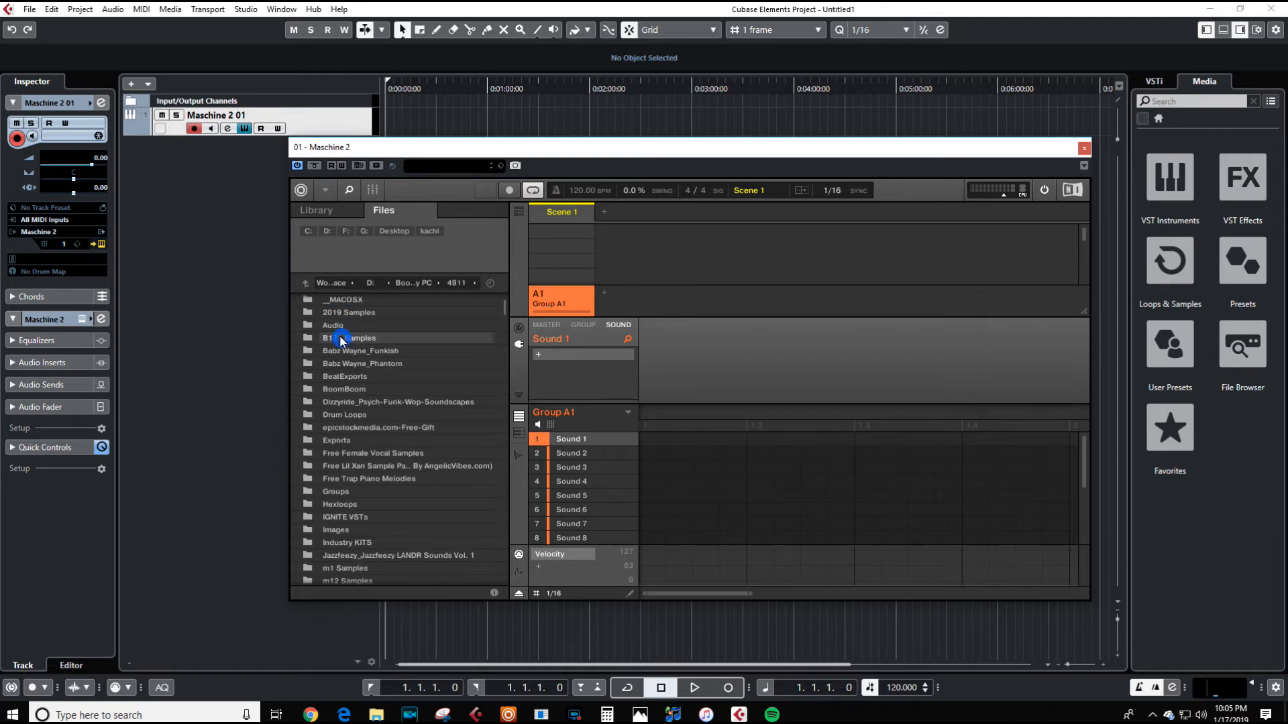
# - Find the B172.mxprj project in the 4911 folder and load it into Maschine
pyautogui.scroll(-3, 377, 531)
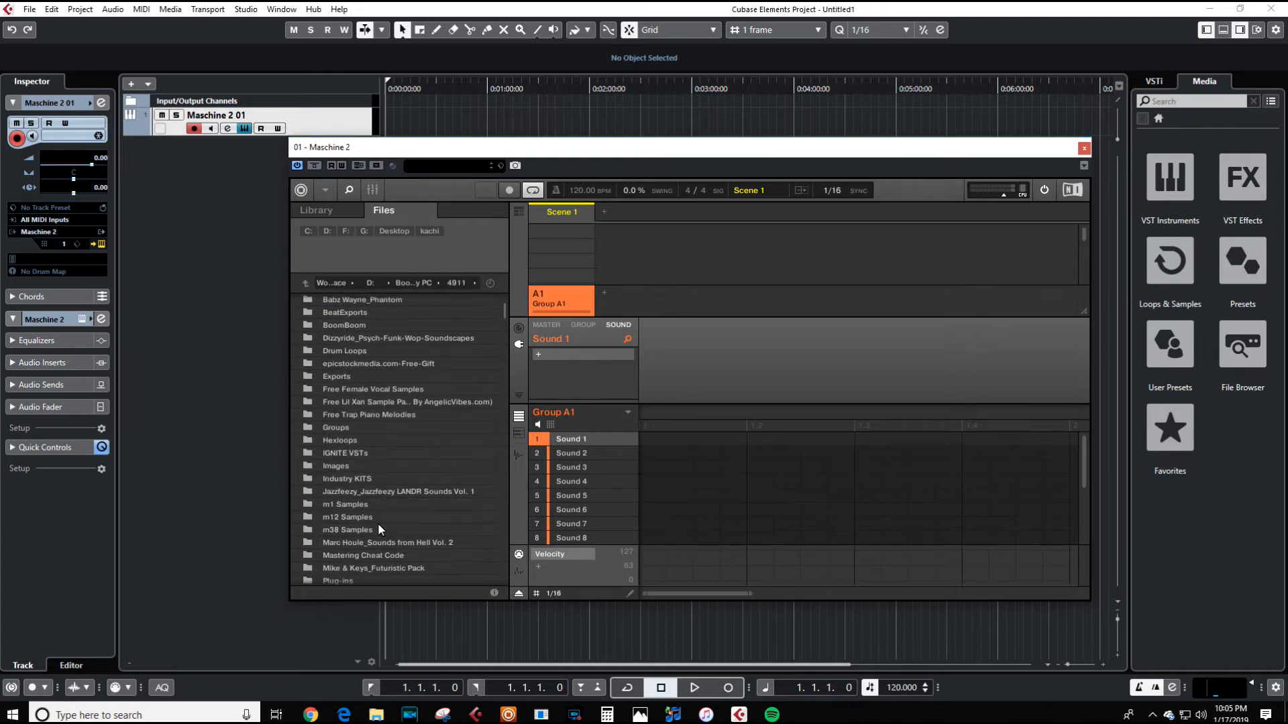
pyautogui.scroll(-1, 381, 515)
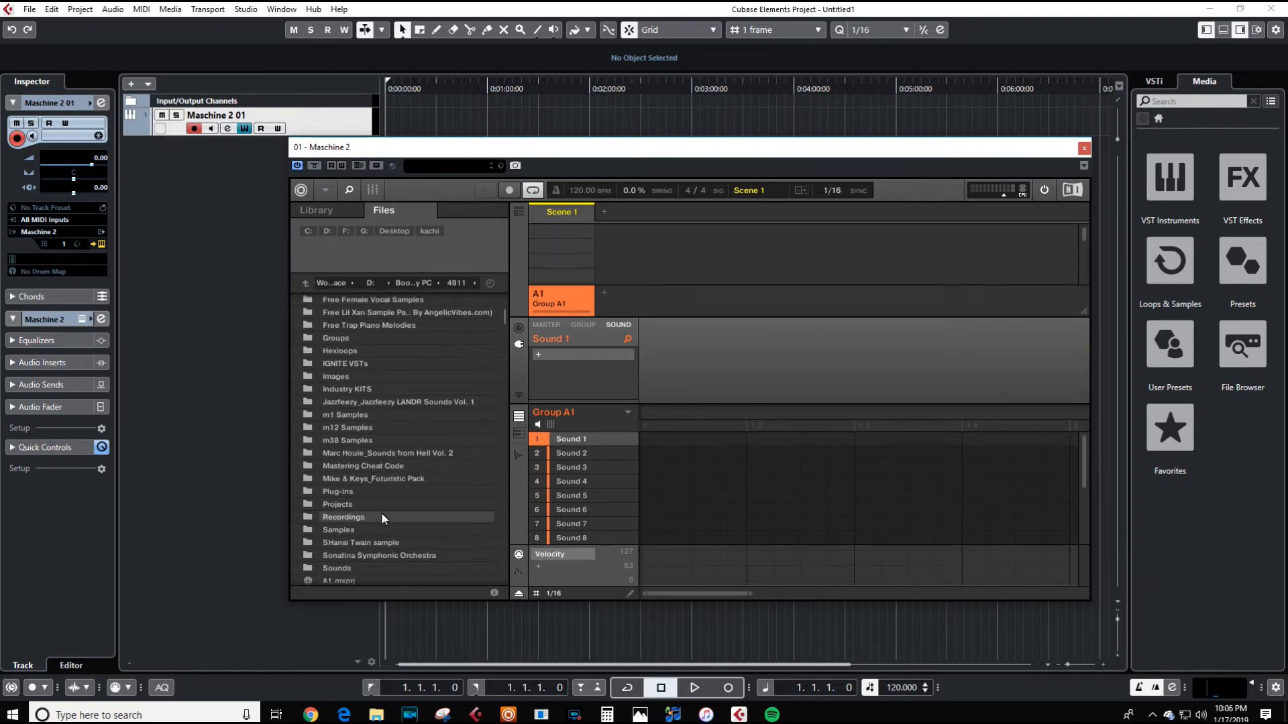
pyautogui.scroll(-1, 382, 512)
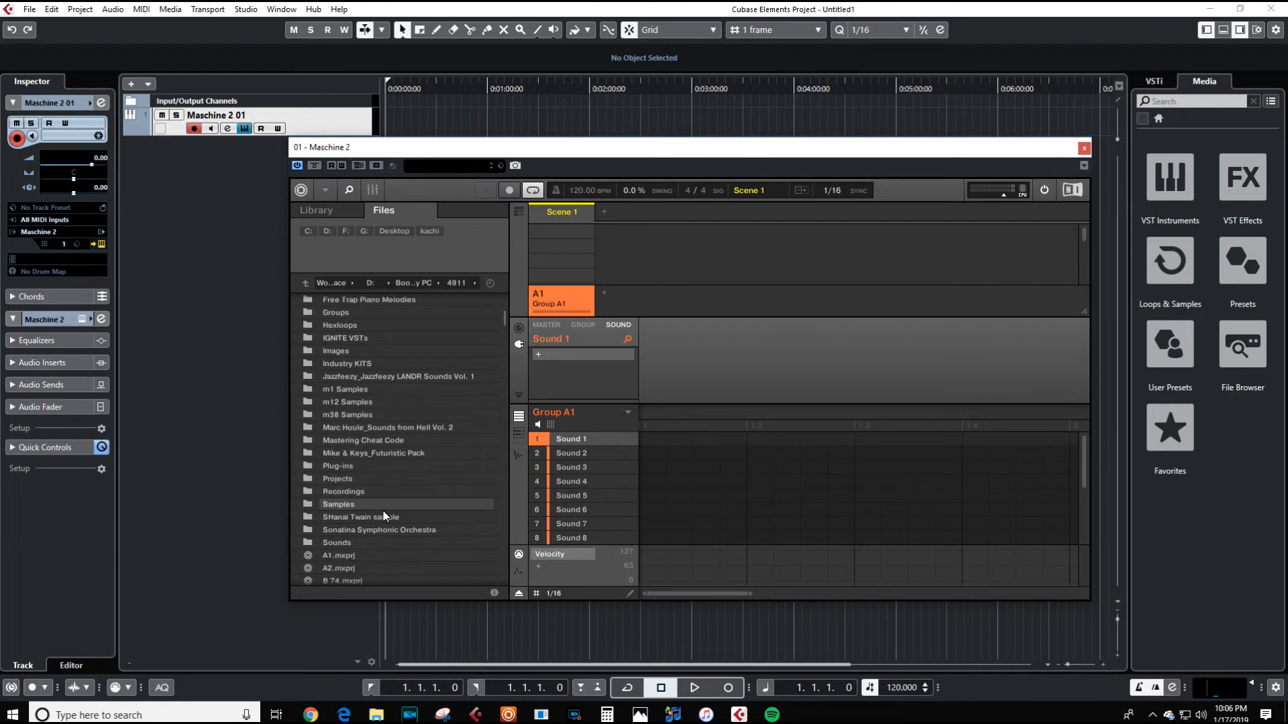
pyautogui.scroll(-4, 384, 515)
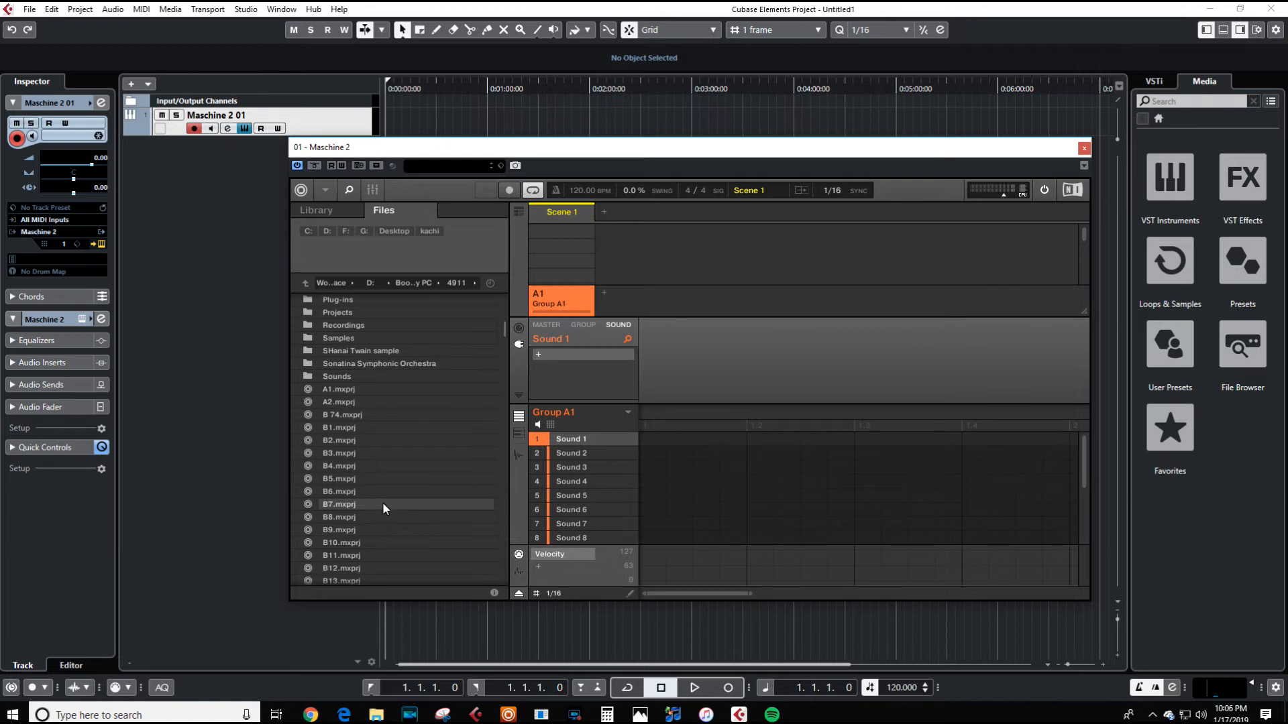
pyautogui.scroll(-4, 382, 508)
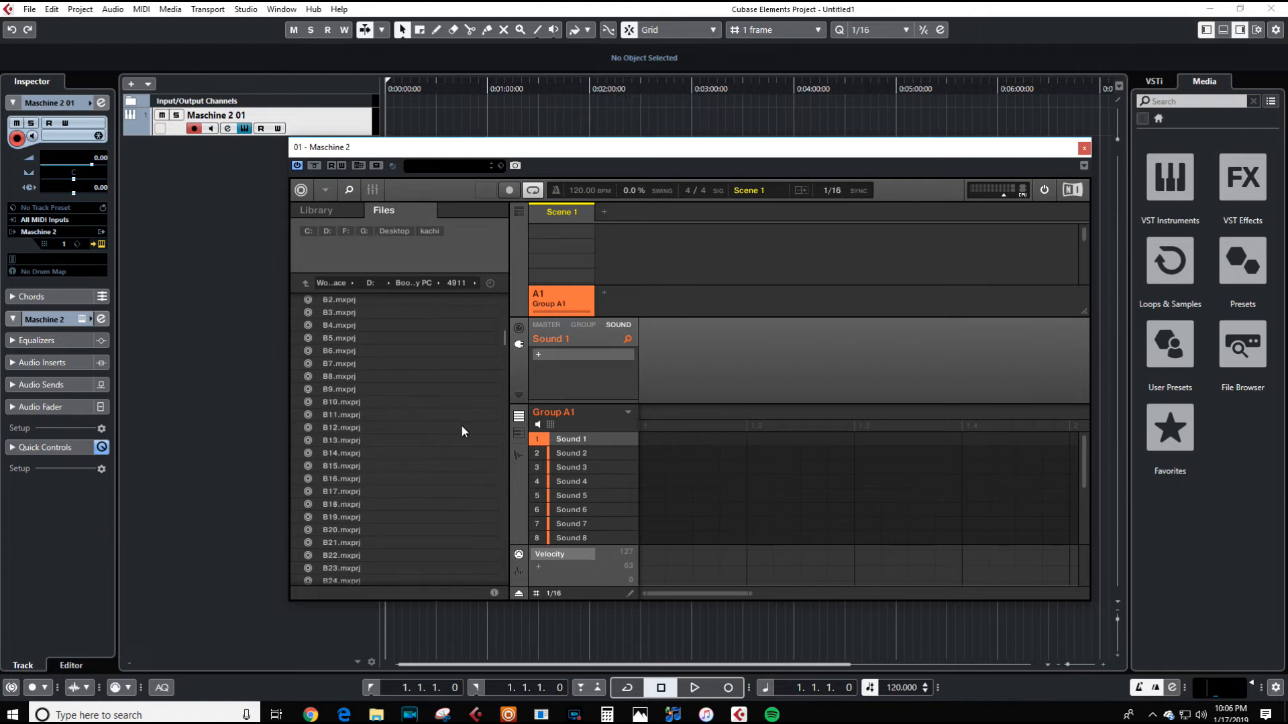
pyautogui.moveTo(504, 332); pyautogui.dragTo(505, 457)
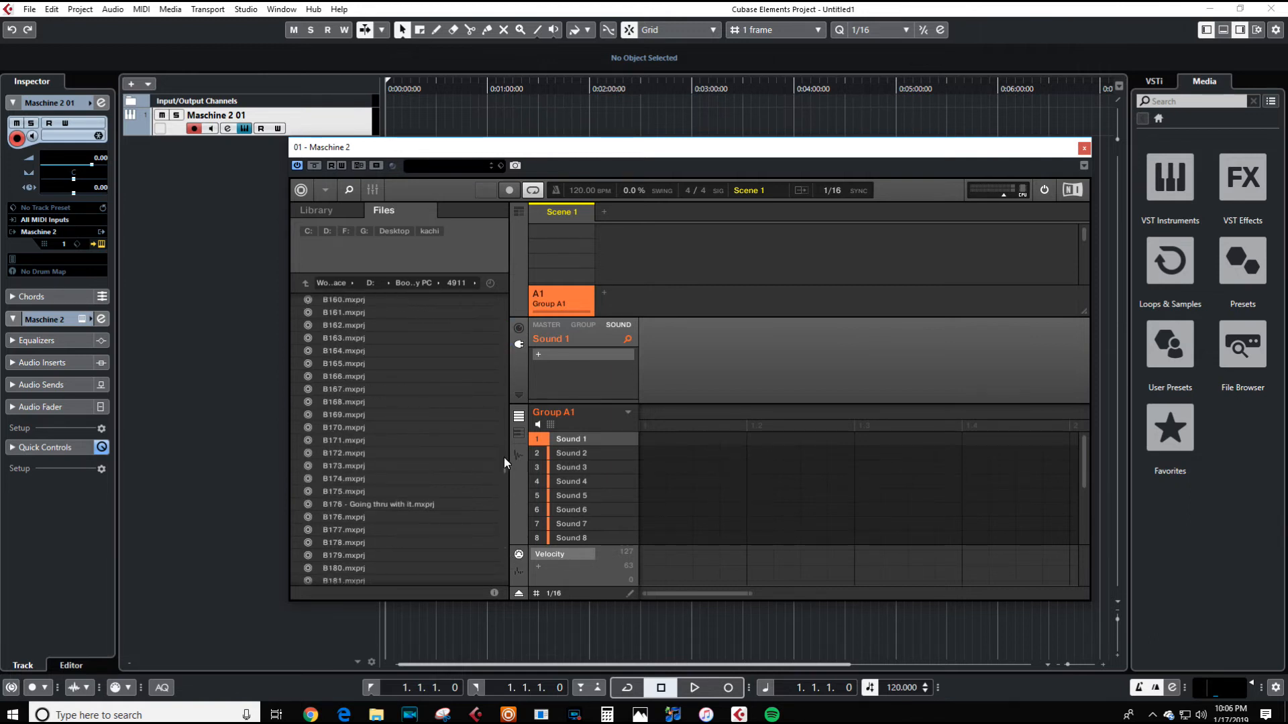
pyautogui.click(353, 454)
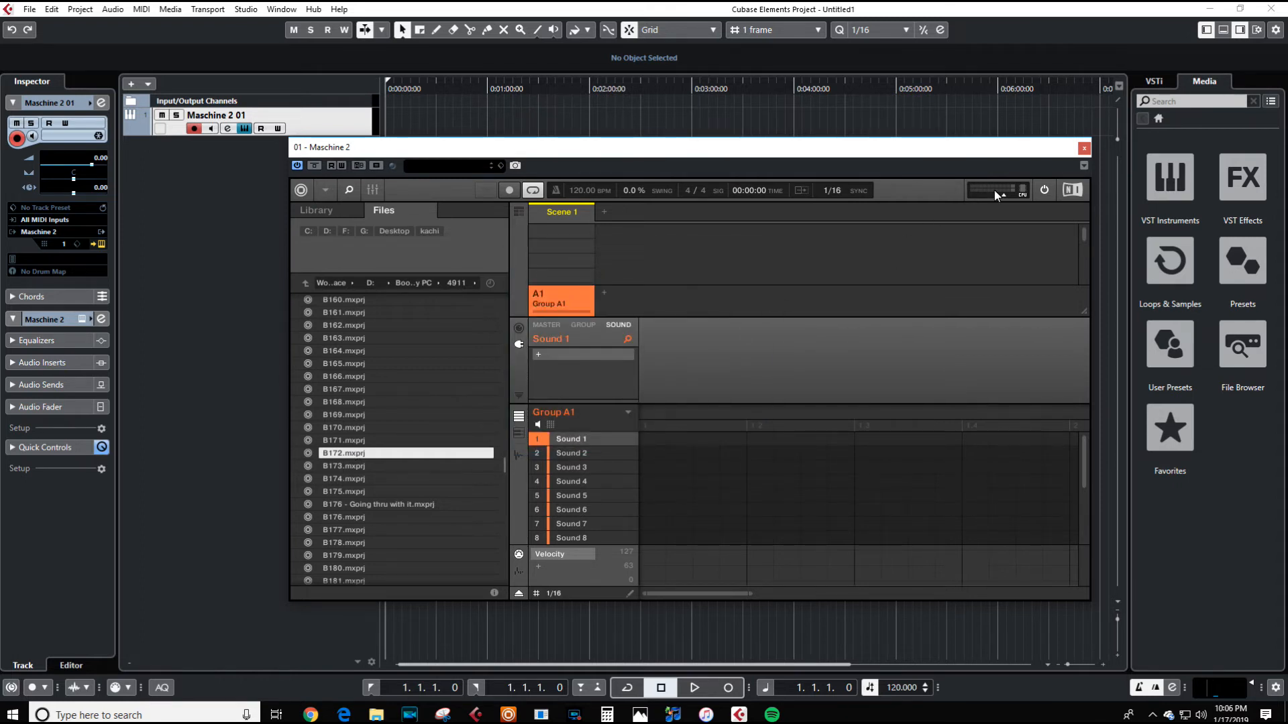
# - Move the Maschine window clear of the transport controls, then play the loaded B172 project briefly and stop it
pyautogui.moveTo(941, 157); pyautogui.dragTo(945, 240)
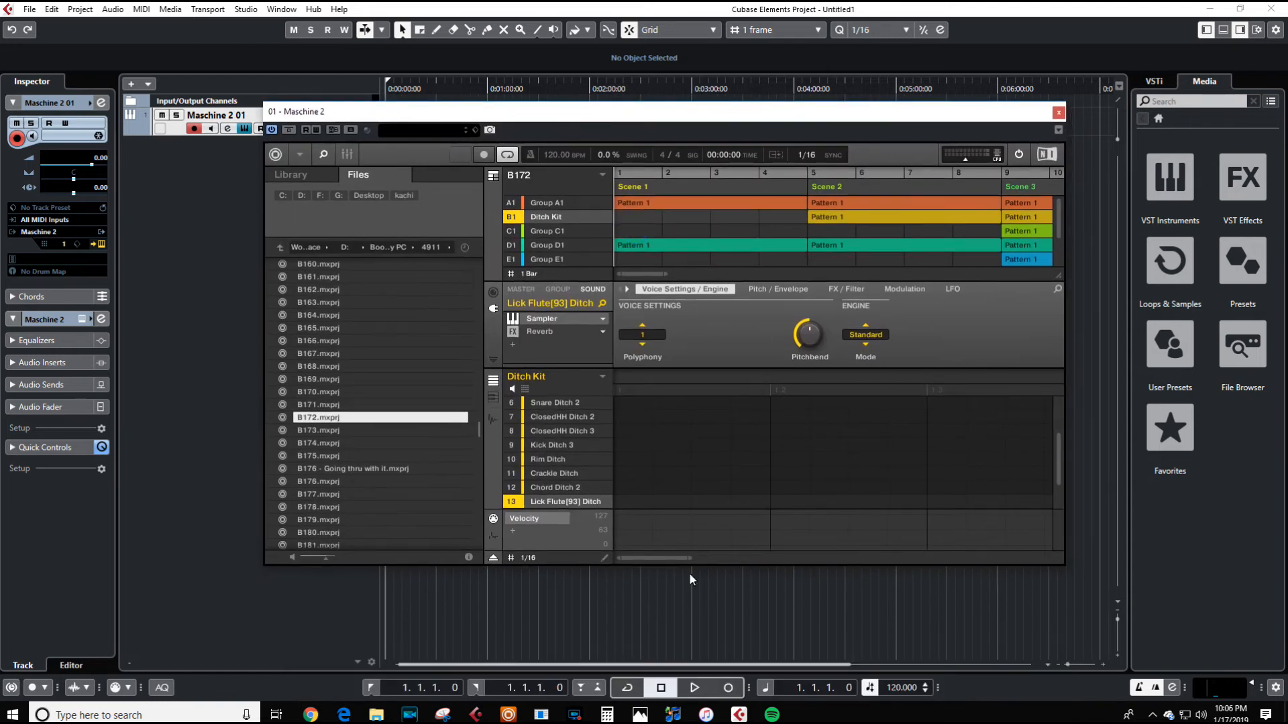
pyautogui.click(690, 691)
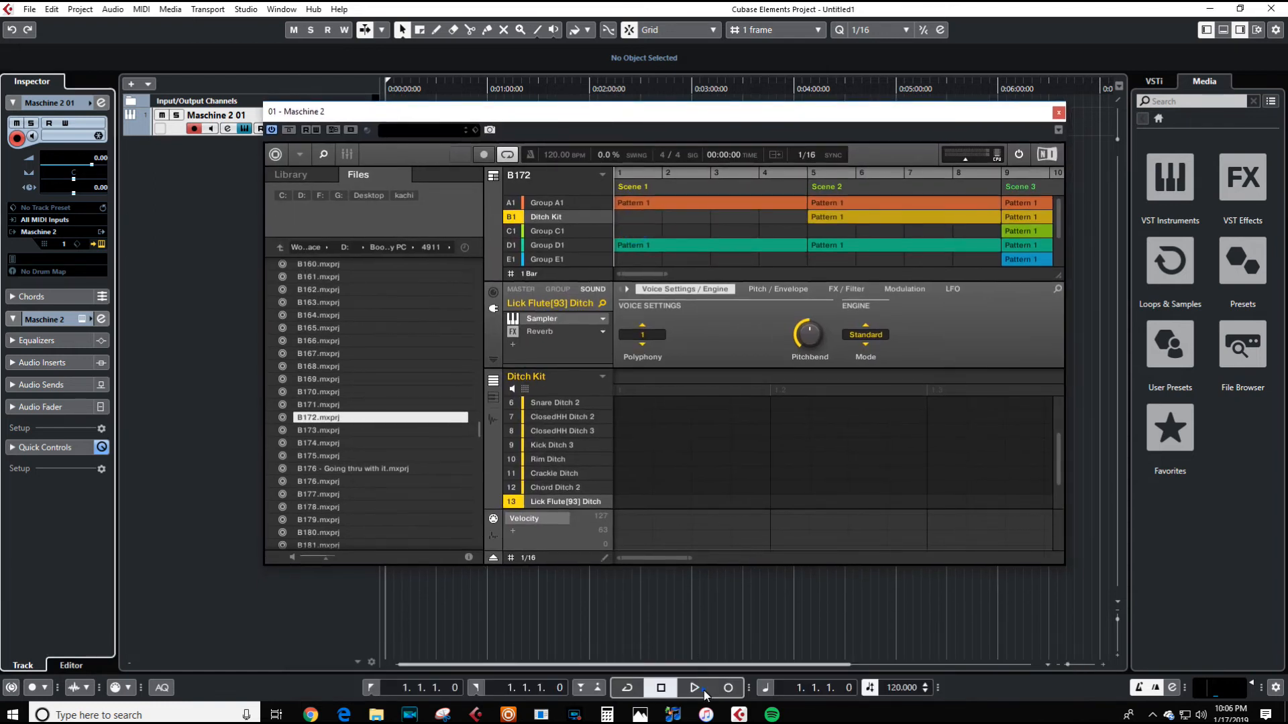
pyautogui.click(660, 687)
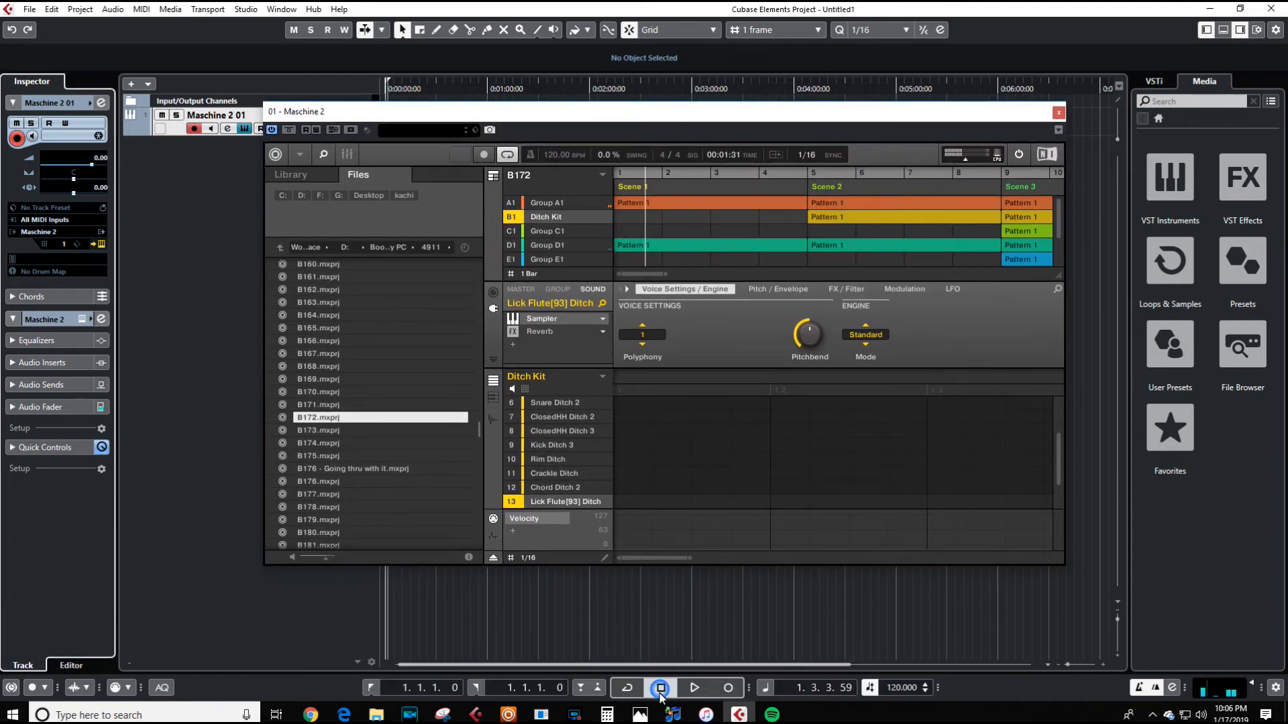
pyautogui.moveTo(595, 113); pyautogui.dragTo(552, 161)
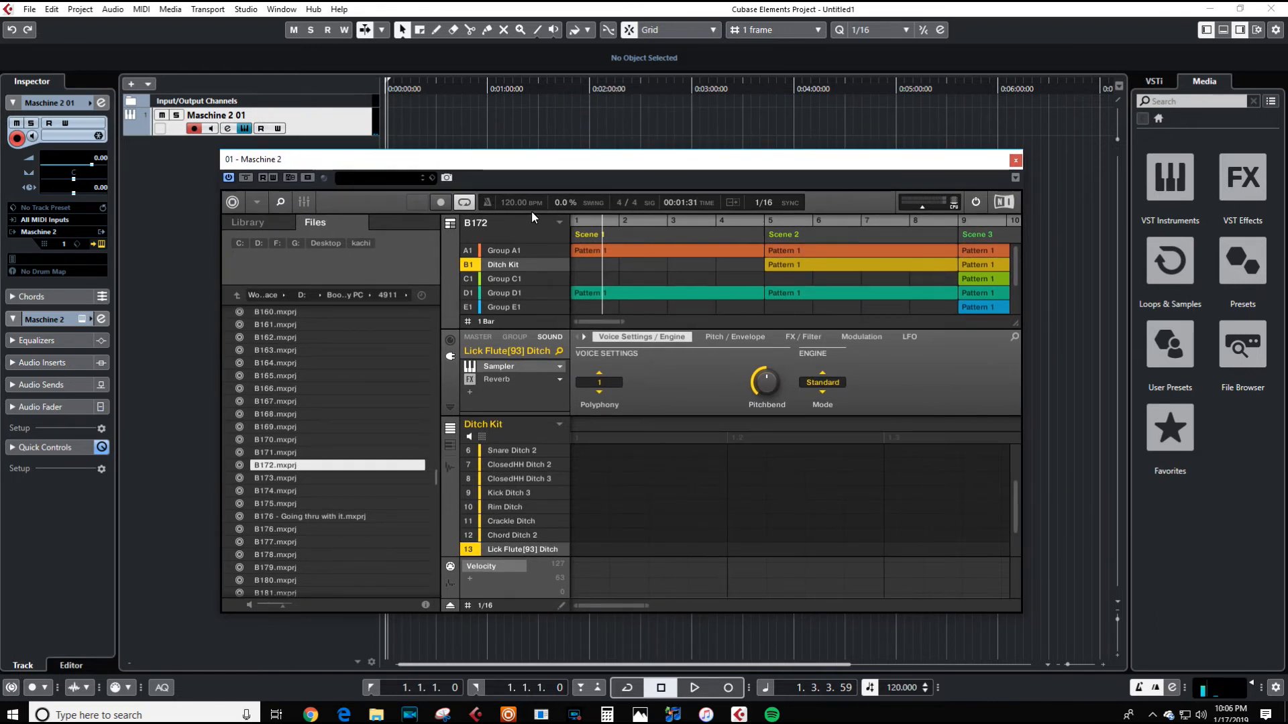
pyautogui.click(488, 204)
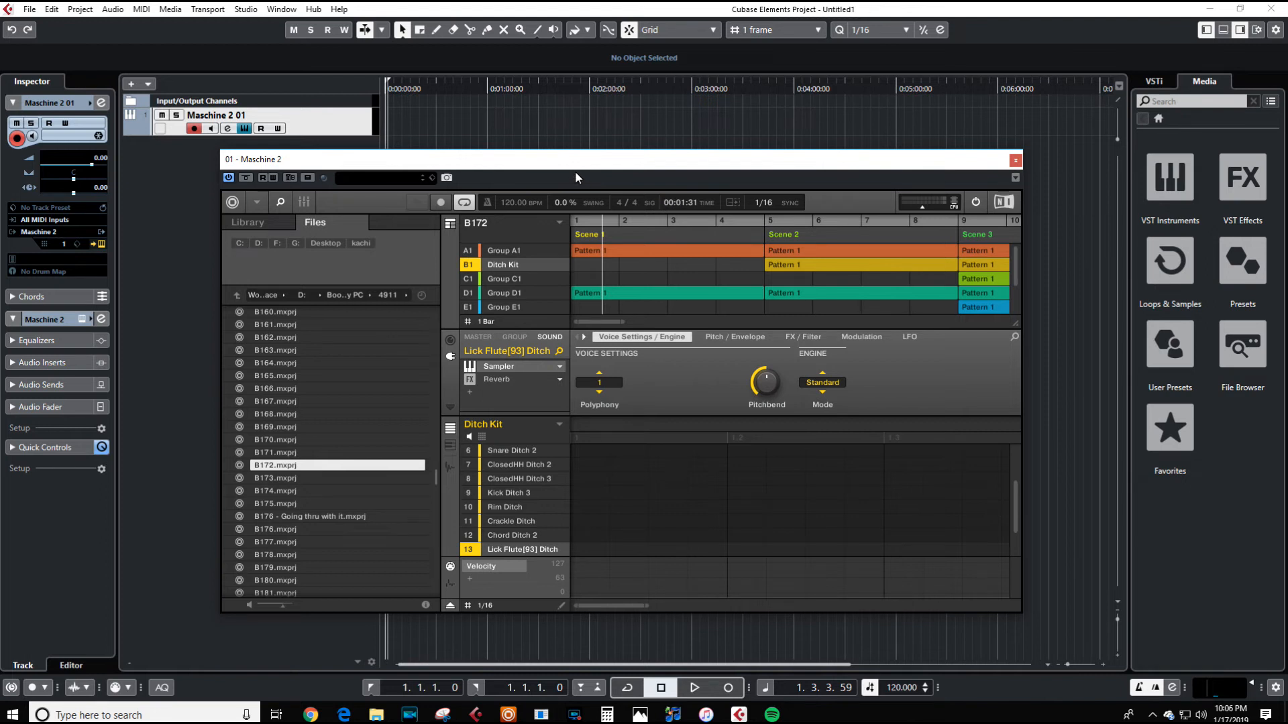
pyautogui.moveTo(575, 163); pyautogui.dragTo(550, 221)
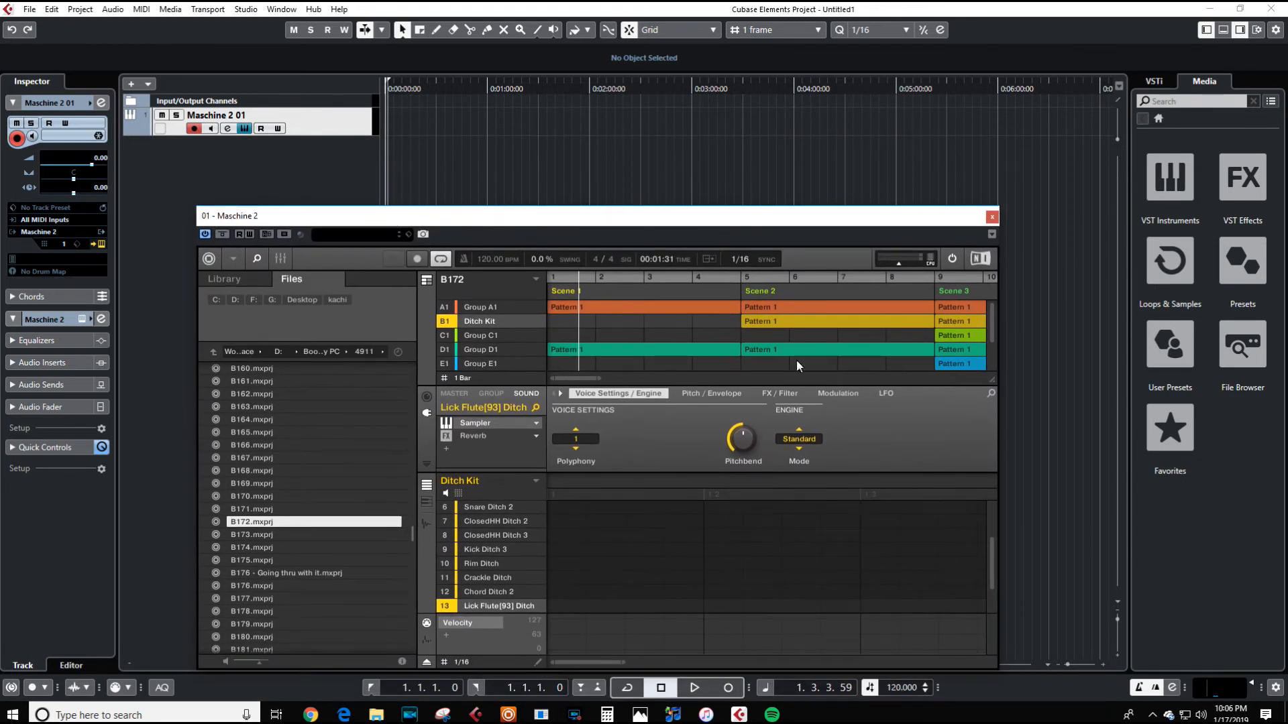
pyautogui.moveTo(719, 215); pyautogui.dragTo(743, 158)
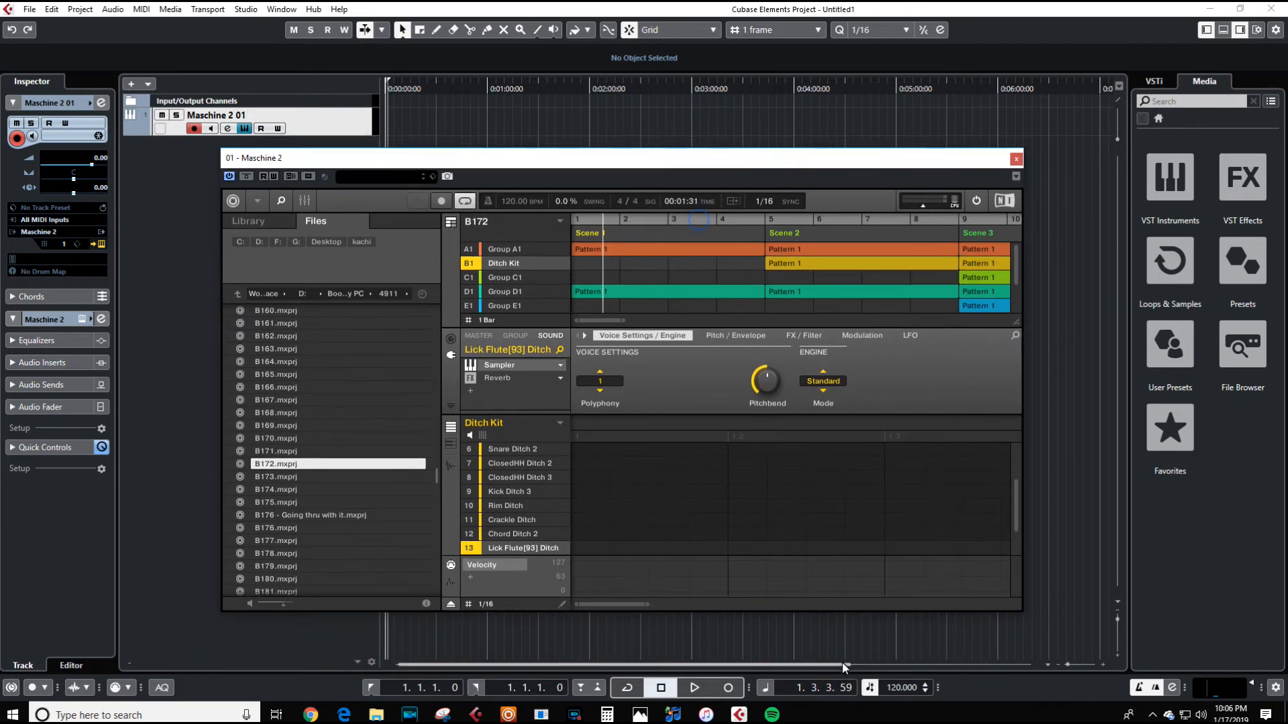
# - Enter 120 BPM as the Cubase project tempo, then play the Maschine project briefly and stop it
pyautogui.doubleClick(904, 688)
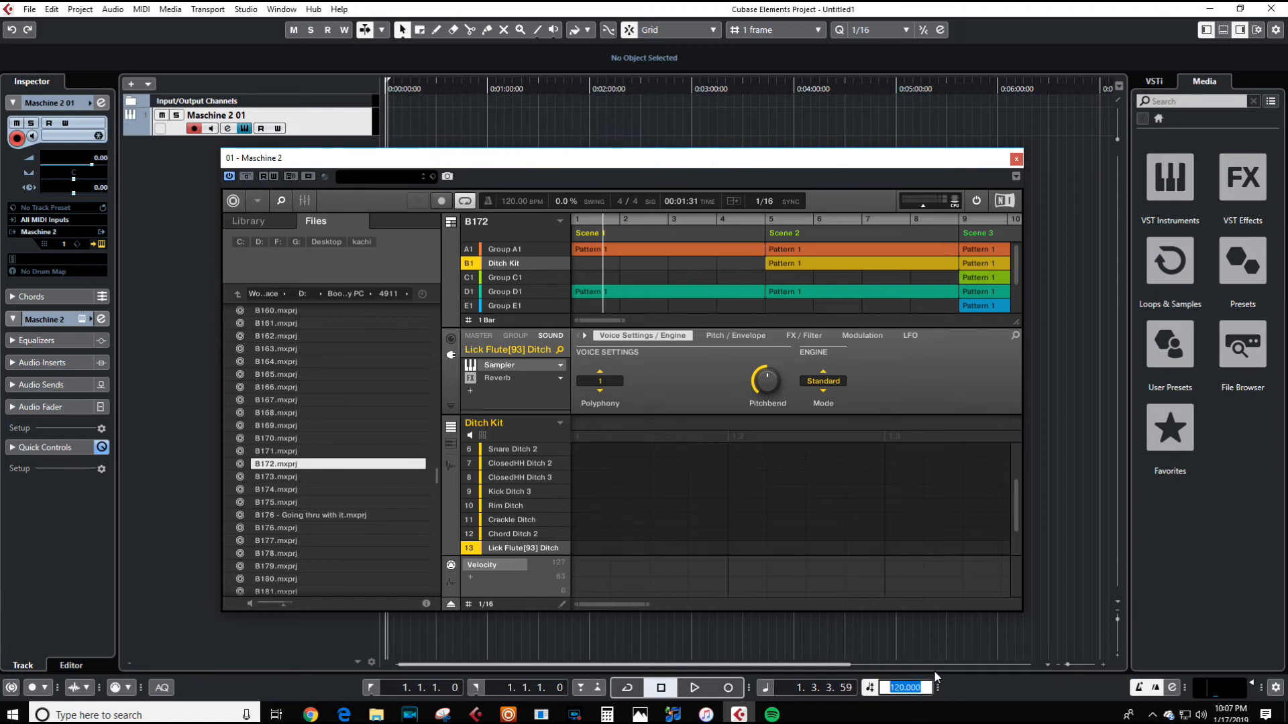
pyautogui.write('120')
pyautogui.press('Return')
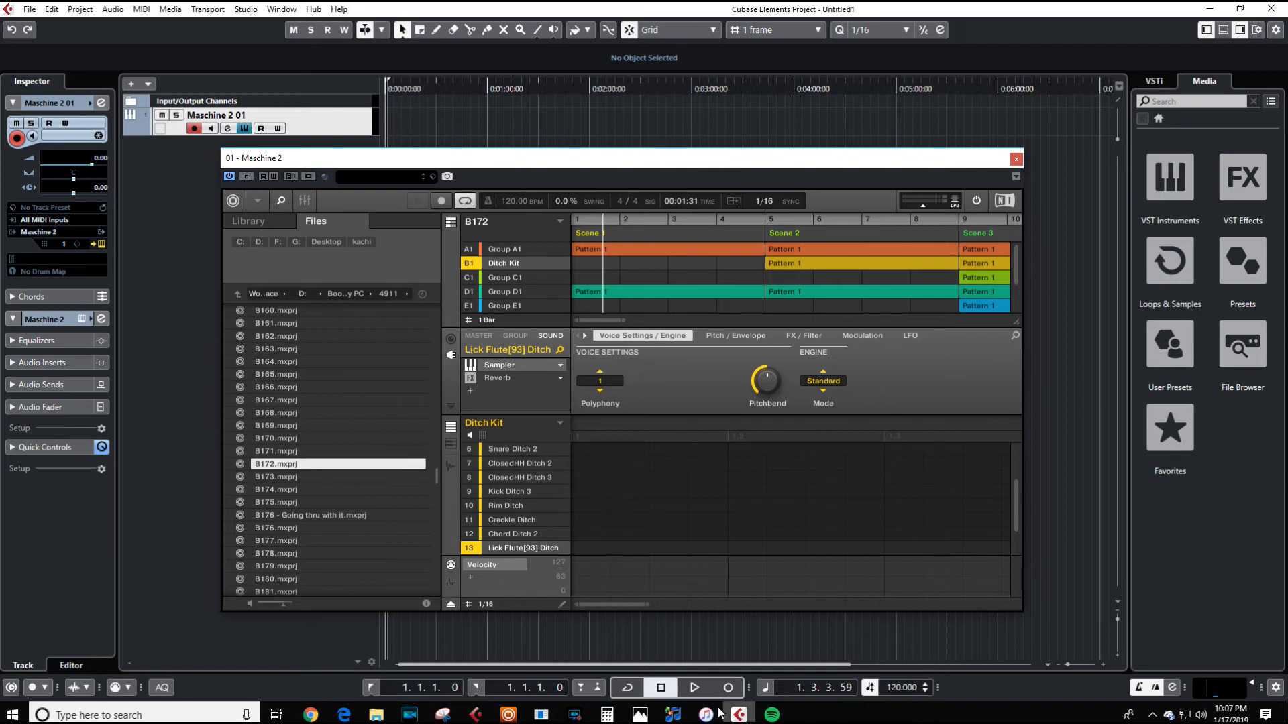
pyautogui.click(694, 688)
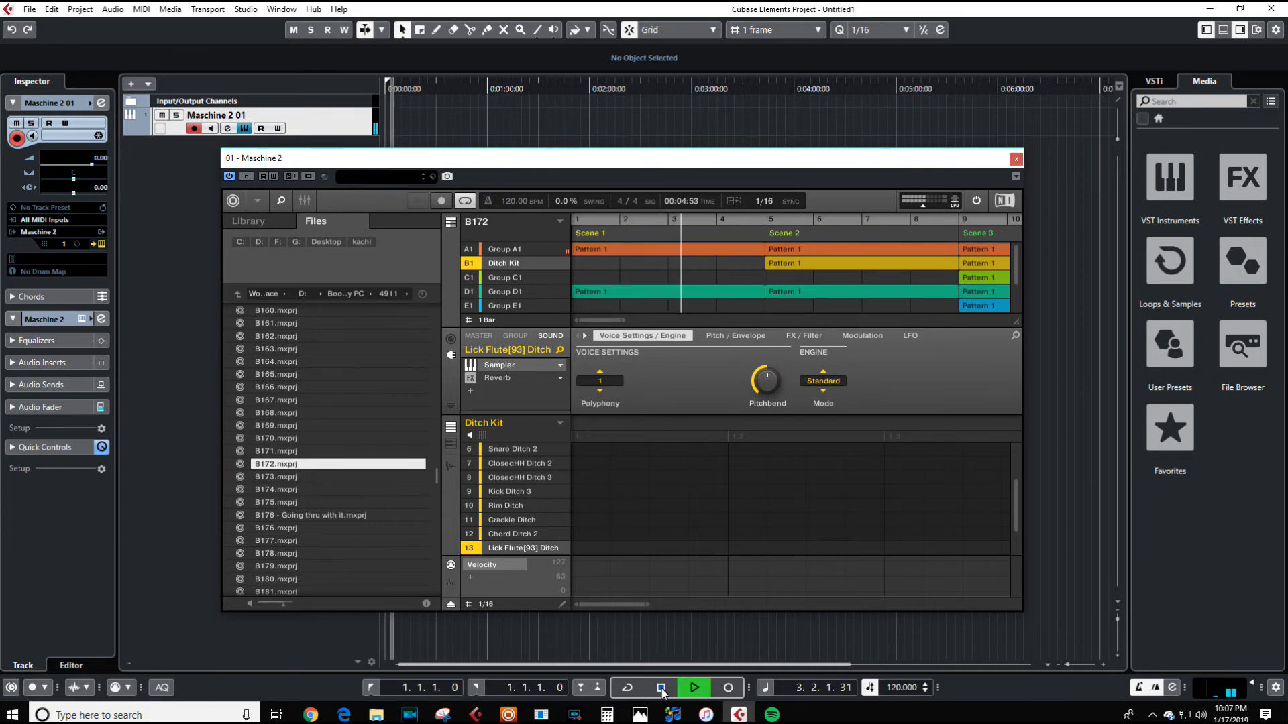
pyautogui.click(661, 687)
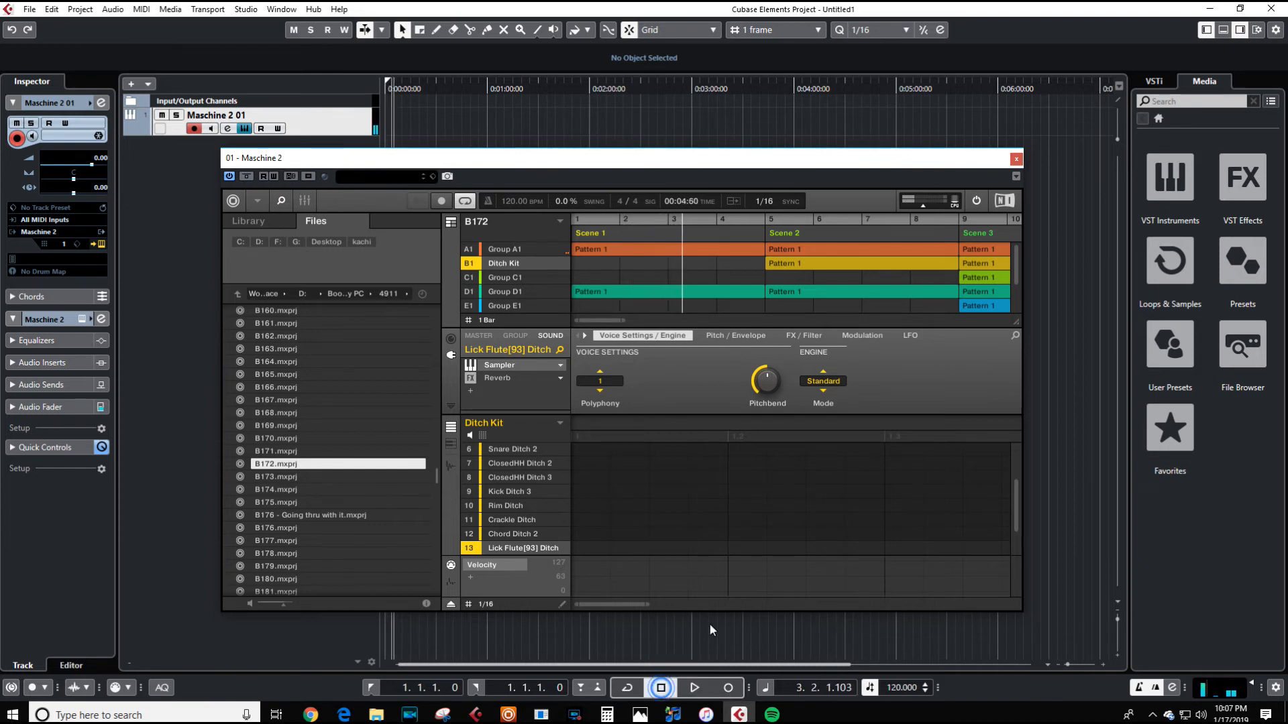
# - Show Maschine's version and license information screen and close it again
pyautogui.click(442, 200)
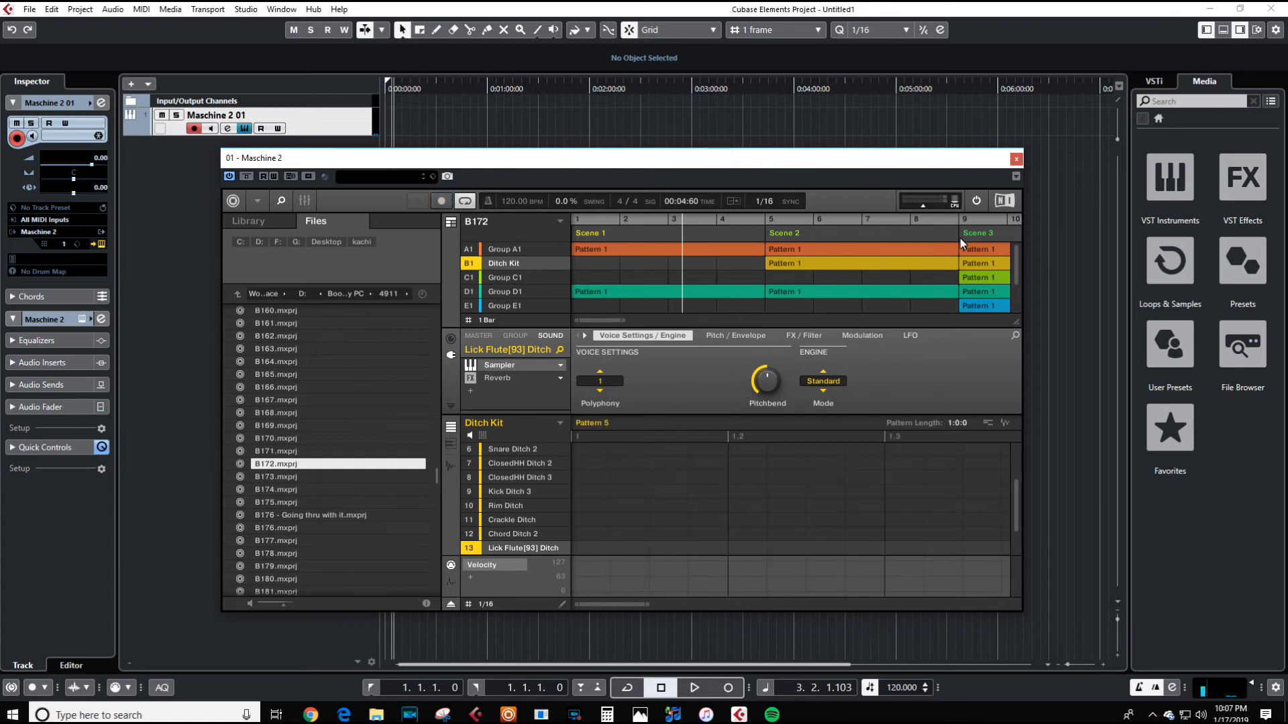
pyautogui.click(1002, 201)
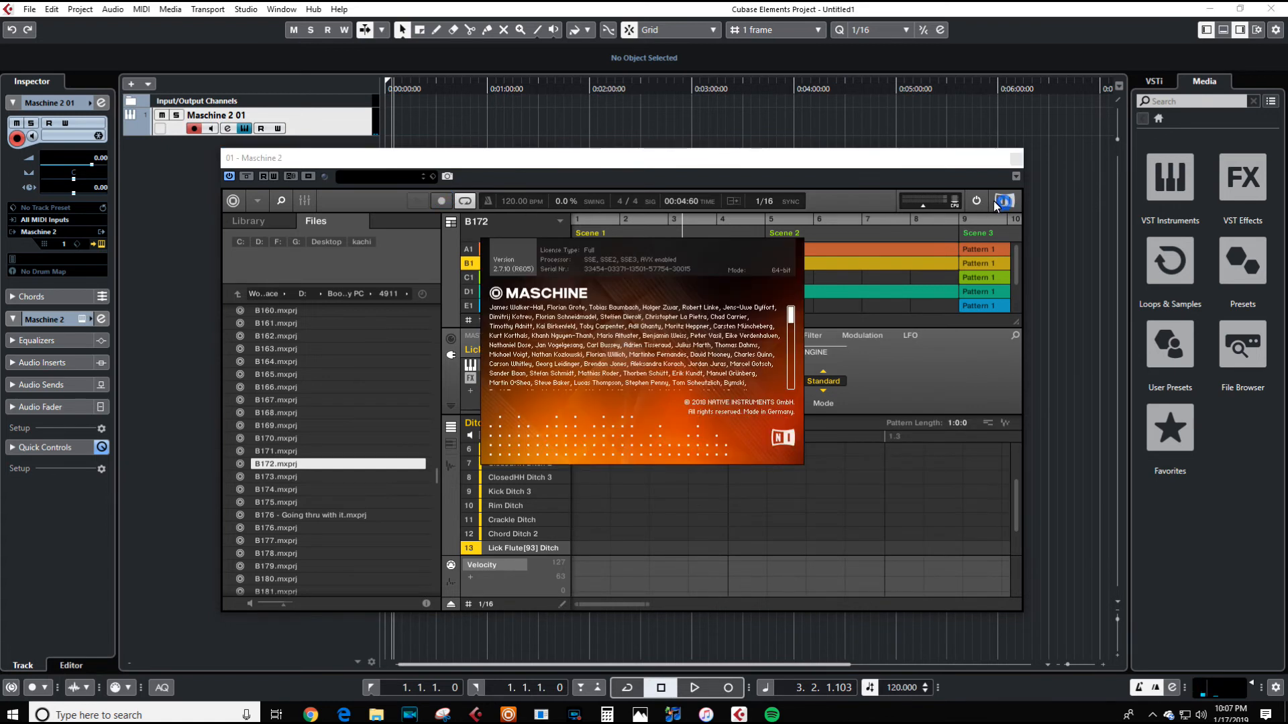
pyautogui.click(751, 350)
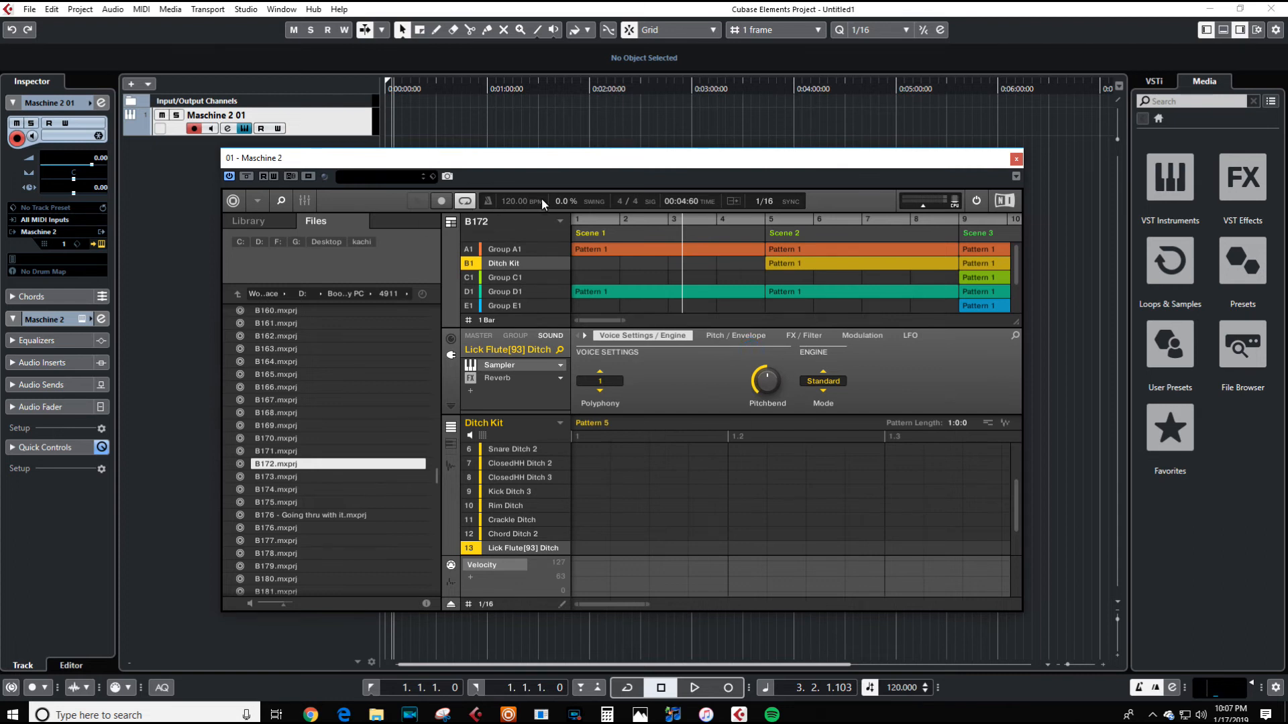
# - Set the Cubase project tempo to 100 BPM
pyautogui.moveTo(693, 161); pyautogui.dragTo(713, 158)
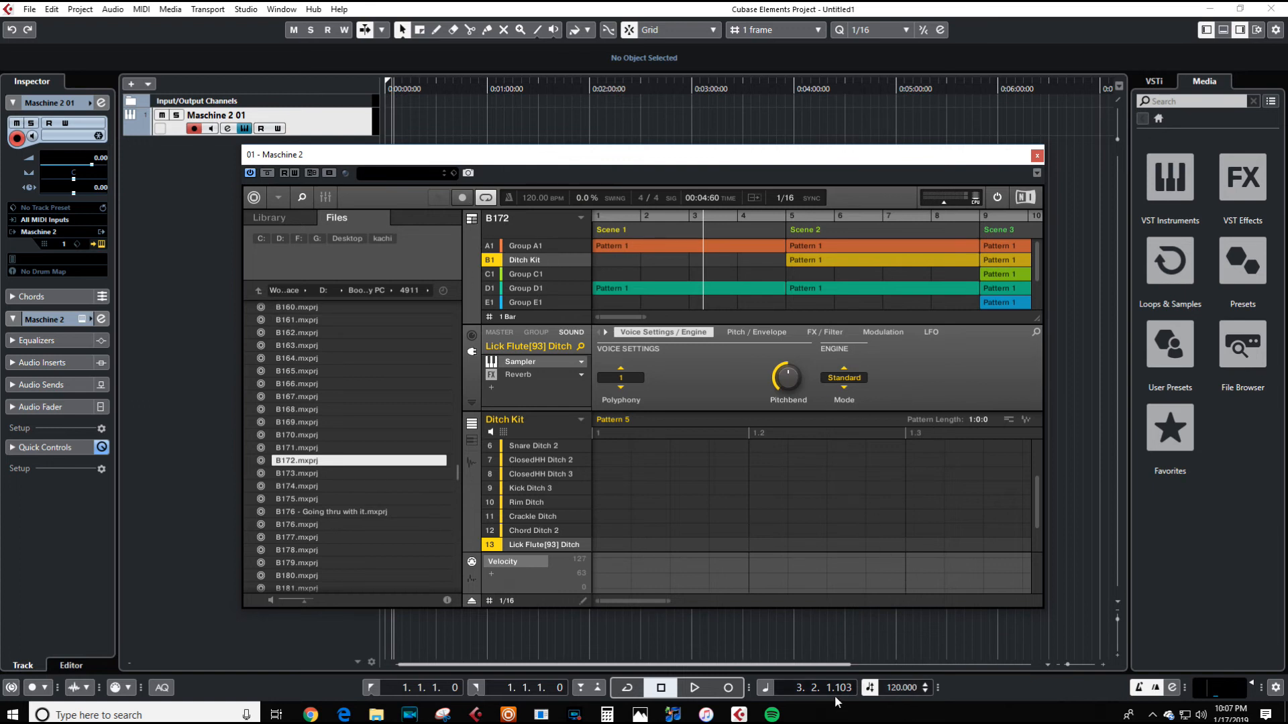
pyautogui.click(907, 687)
pyautogui.write('100')
pyautogui.press('Return')
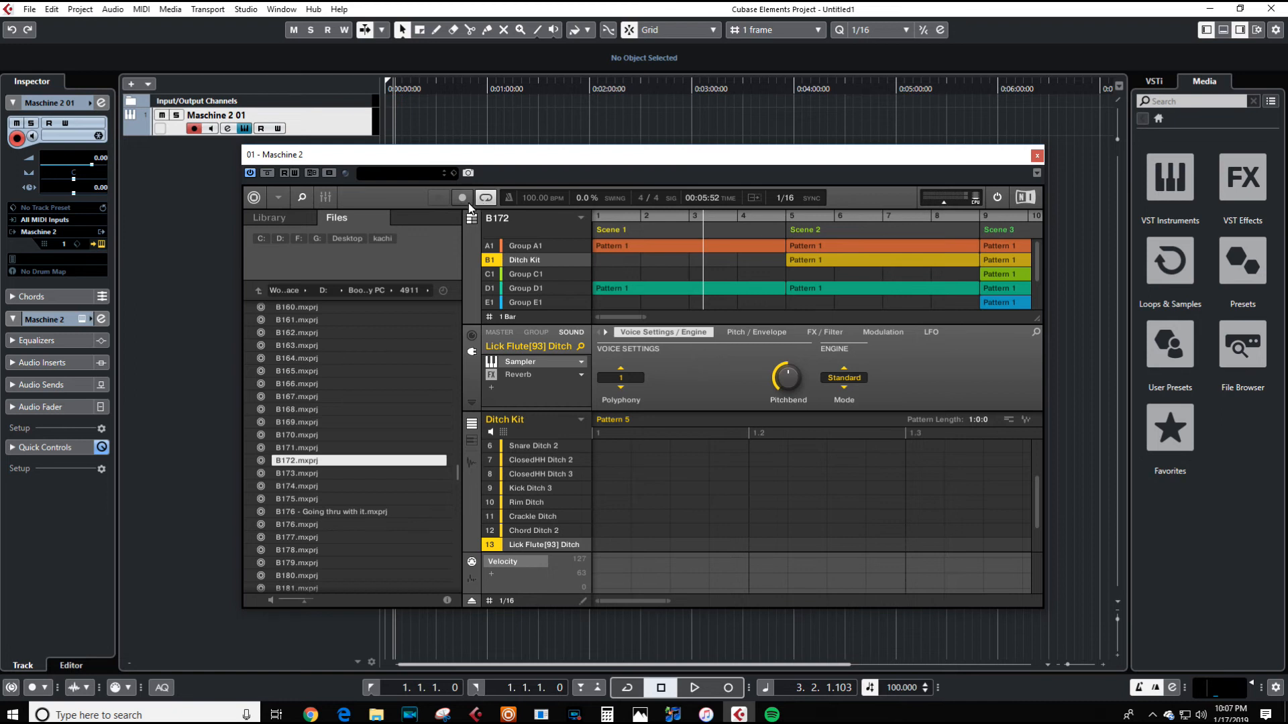
# - Start playback, set the Cubase project tempo to 95 BPM while Maschine plays, and stop playback
pyautogui.click(696, 688)
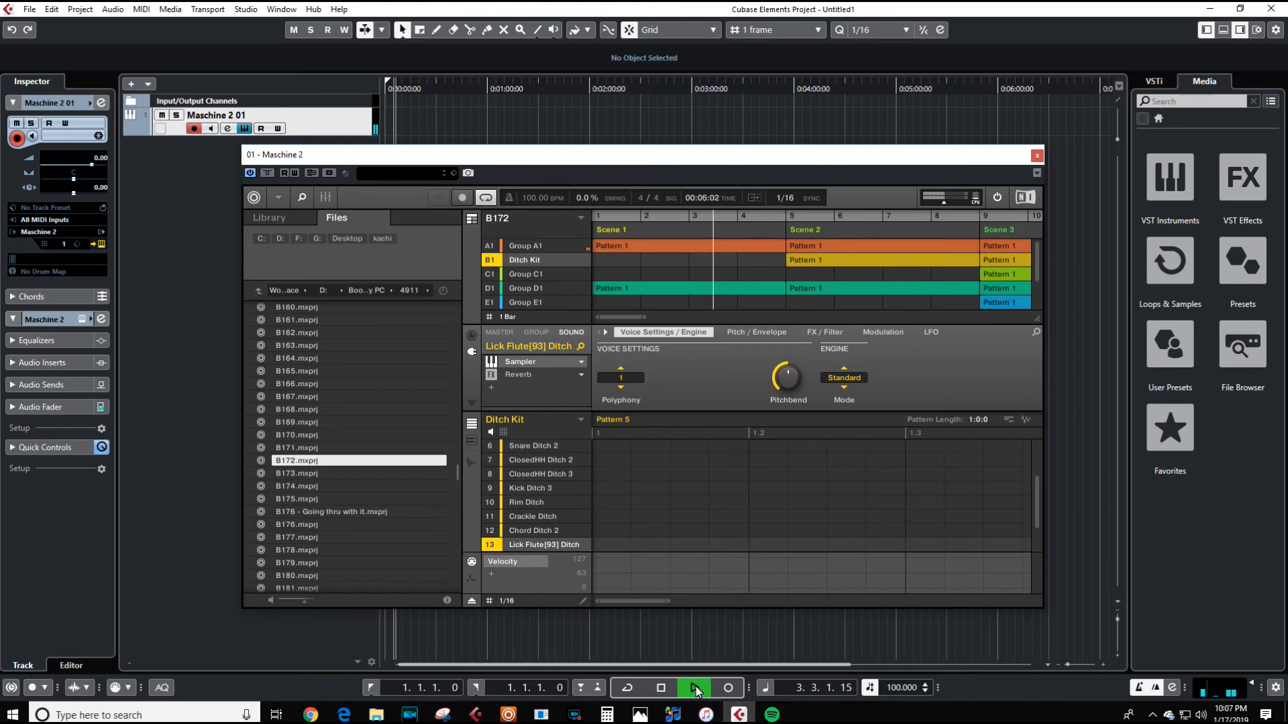
pyautogui.click(909, 688)
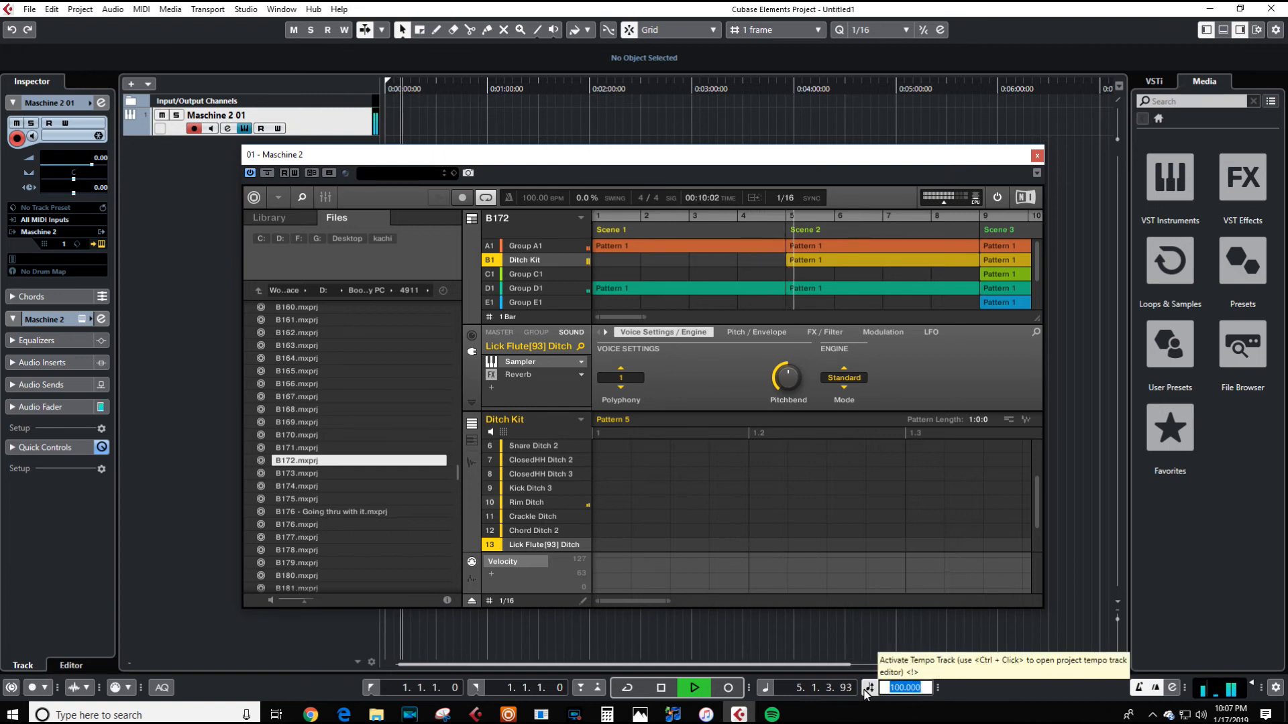
pyautogui.write('1')
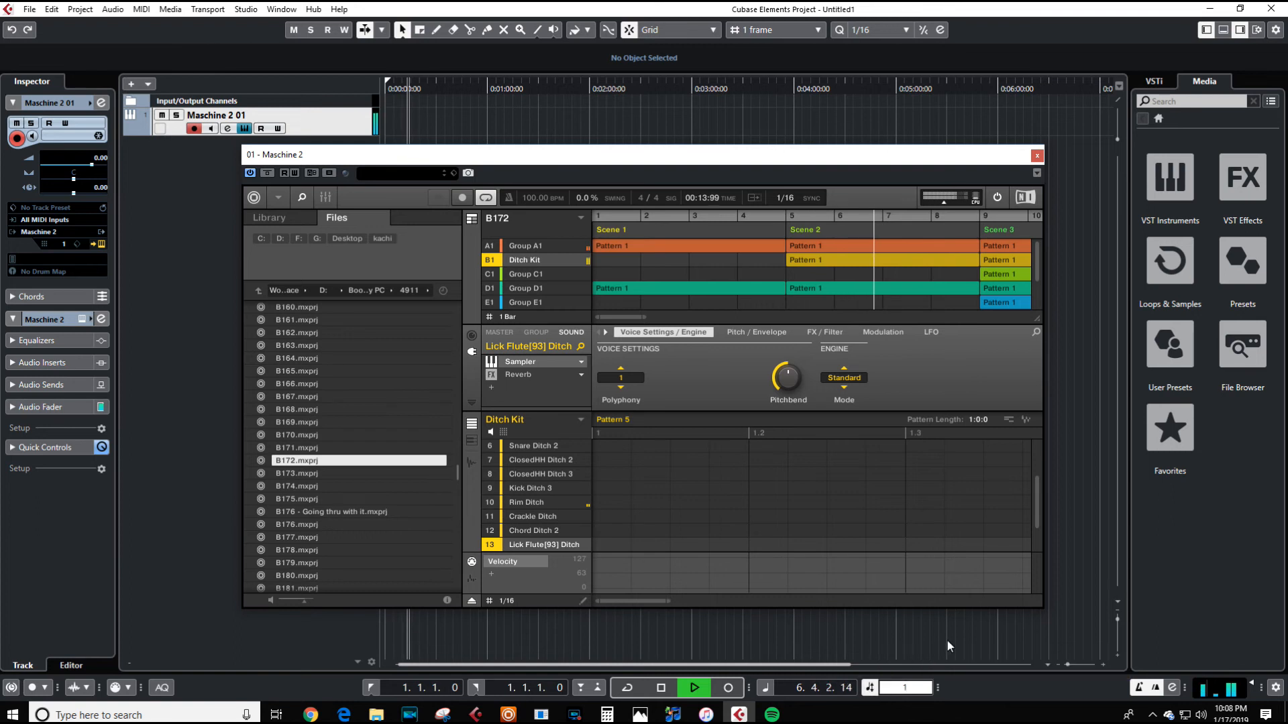
pyautogui.press('BackSpace')
pyautogui.write('9')
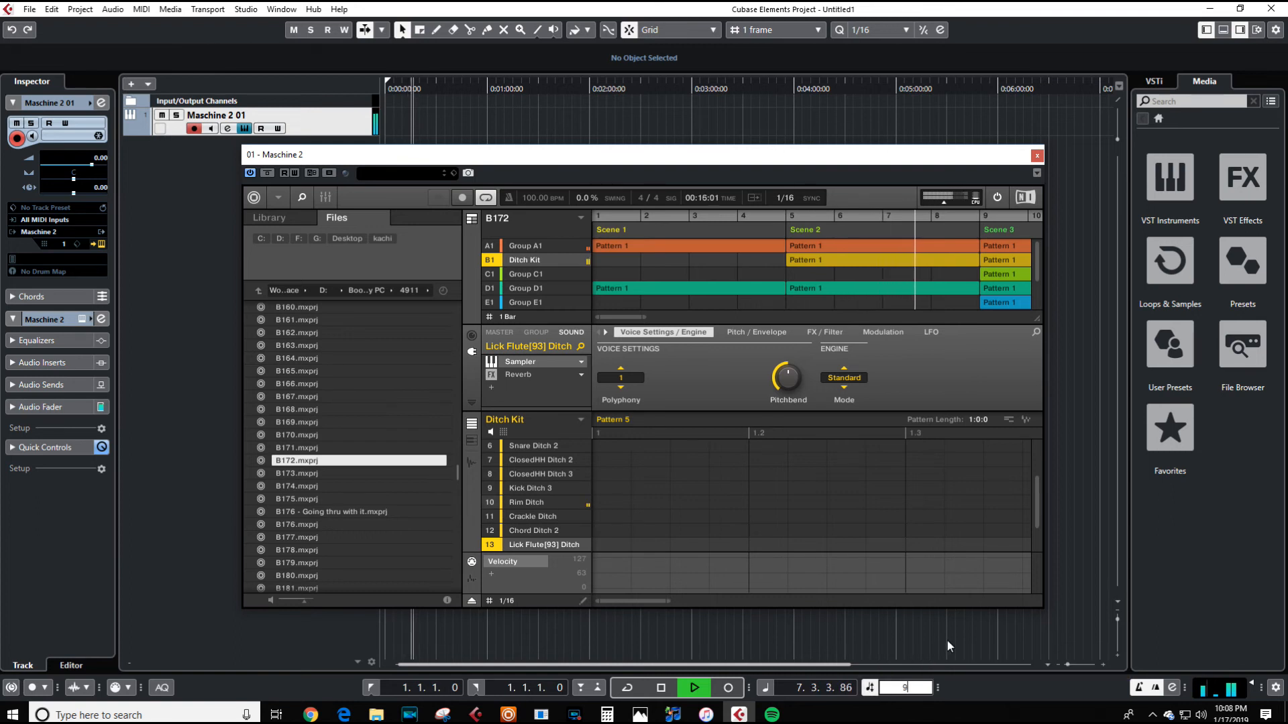
pyautogui.write('5')
pyautogui.press('Return')
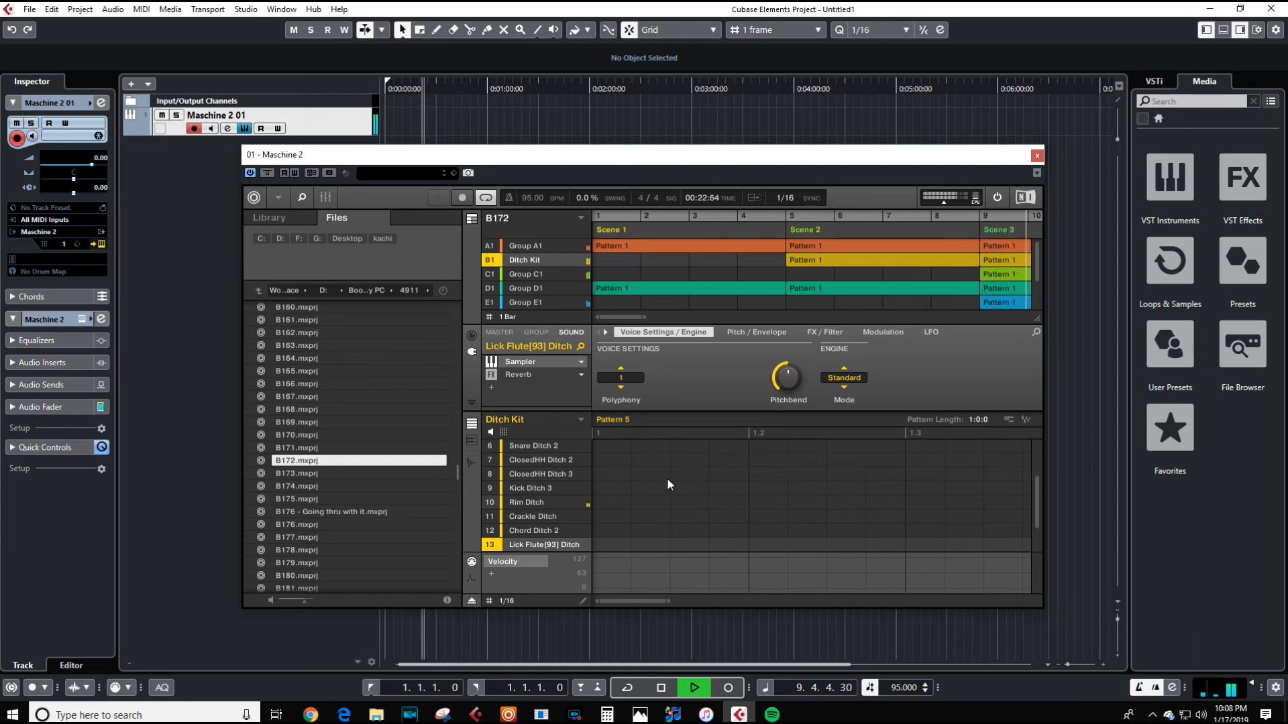
pyautogui.click(662, 689)
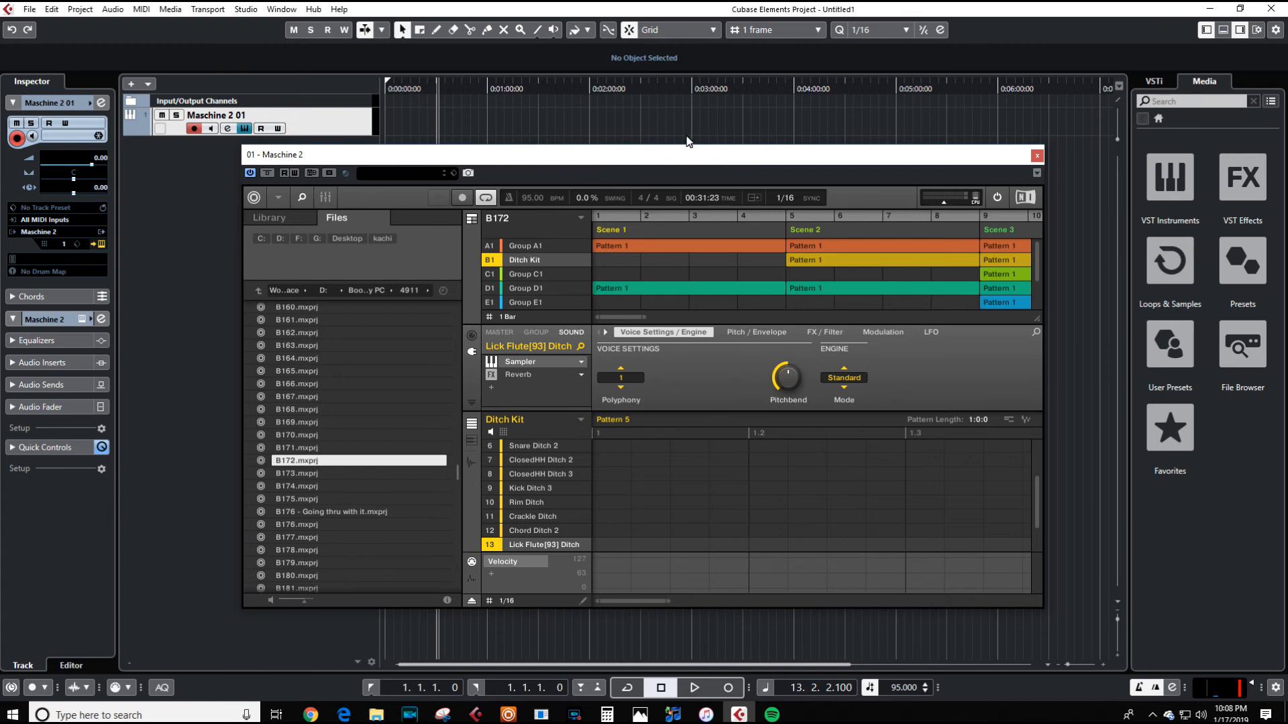
# - Switch to the standalone Maschine application to view its project window, then minimize it and return to the Cubase plug-in window
pyautogui.click(507, 717)
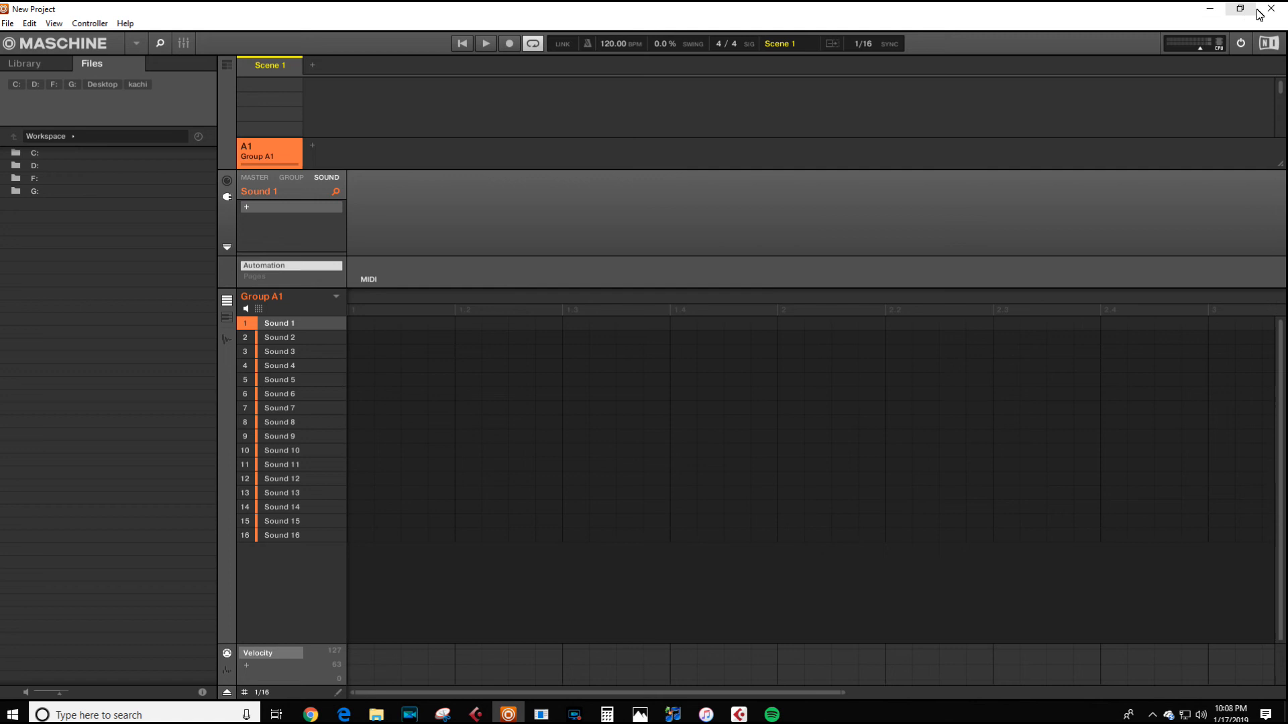
pyautogui.click(1209, 9)
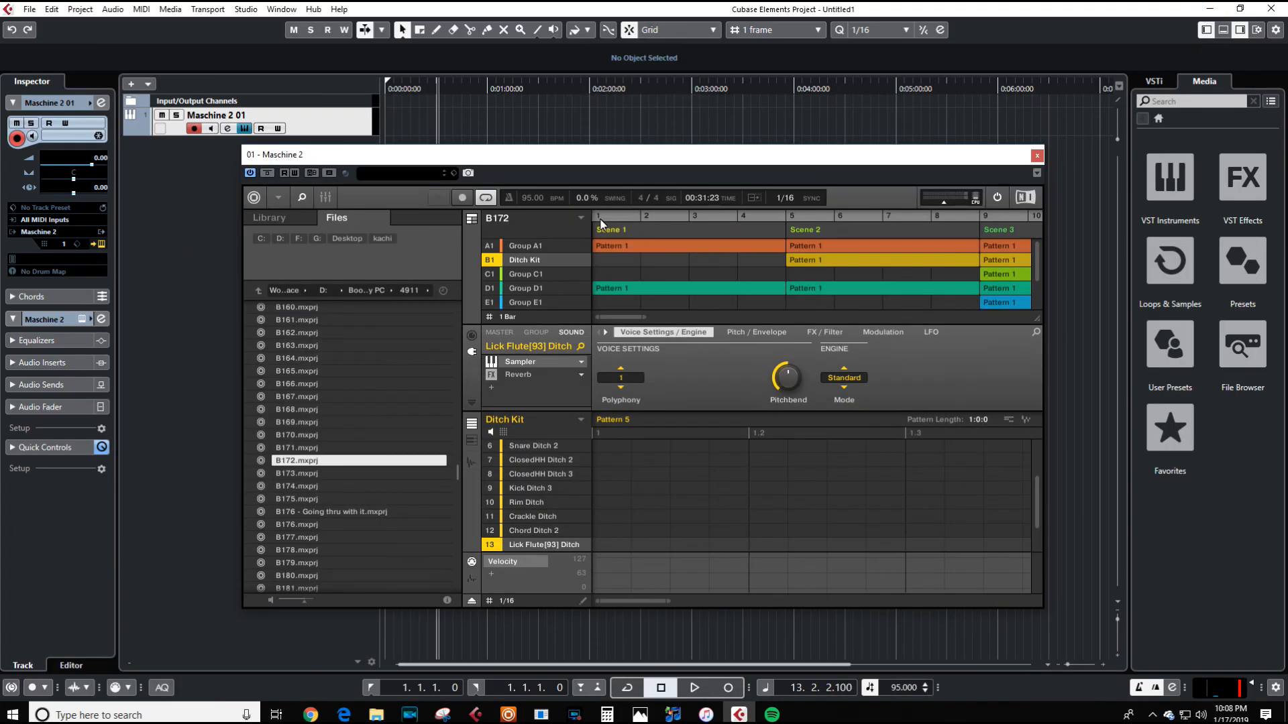
pyautogui.moveTo(526, 159)
pyautogui.mouseDown()
pyautogui.moveTo(443, 215)
pyautogui.moveTo(517, 142)
pyautogui.moveTo(506, 140)
pyautogui.moveTo(601, 139)
pyautogui.moveTo(513, 155)
pyautogui.moveTo(523, 167)
pyautogui.mouseUp()
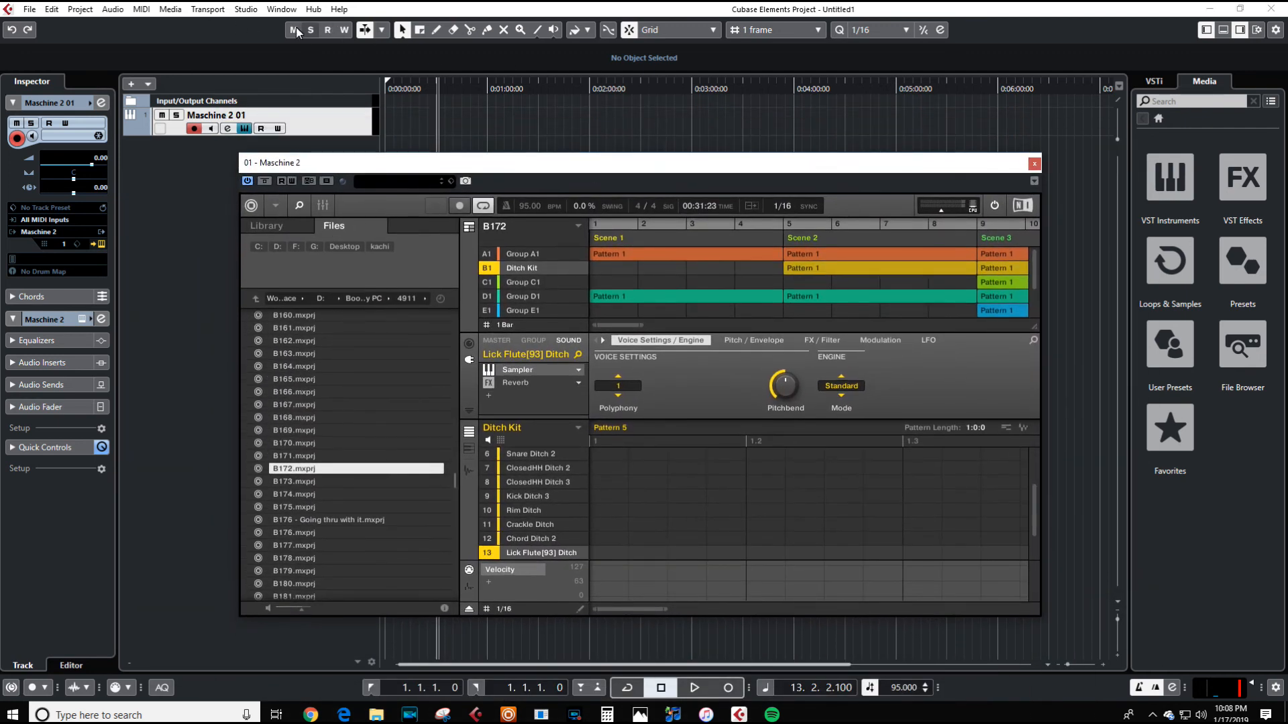
pyautogui.moveTo(419, 169); pyautogui.dragTo(393, 174)
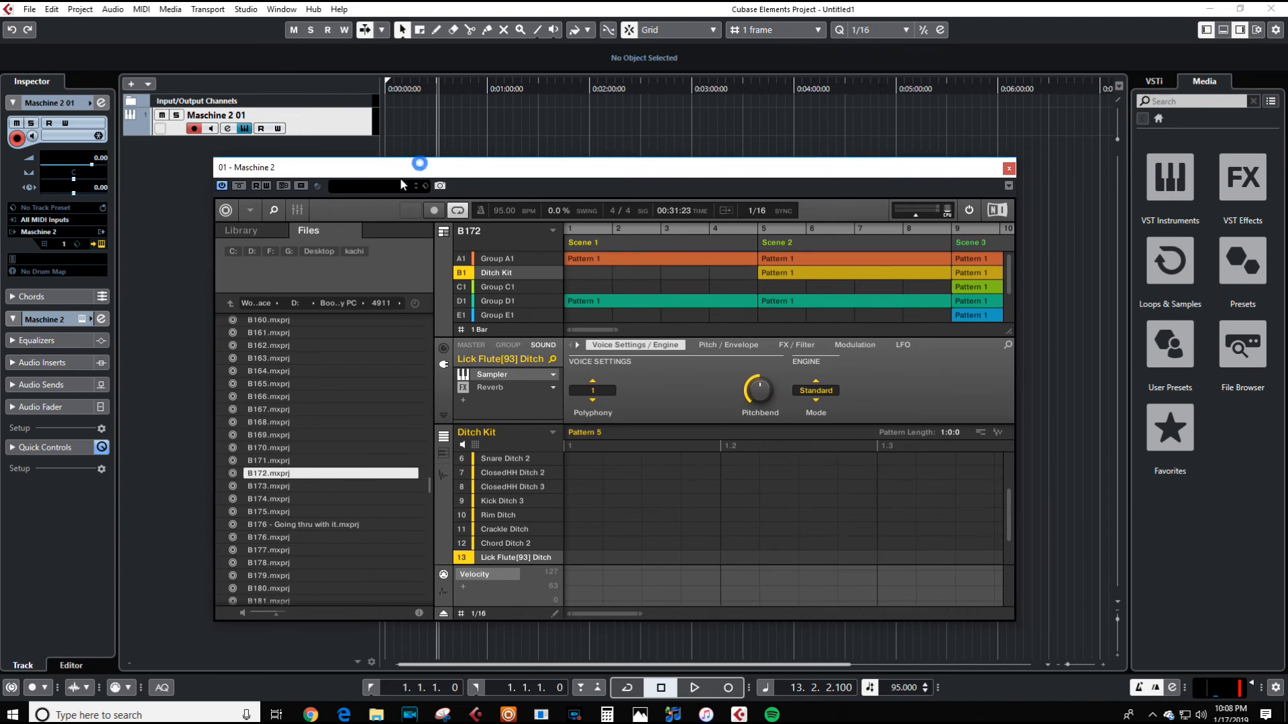
# - Close the Maschine 2 plug-in window and show the VST 2 plug-in path settings in the VST Plug-in Manager
pyautogui.click(1008, 168)
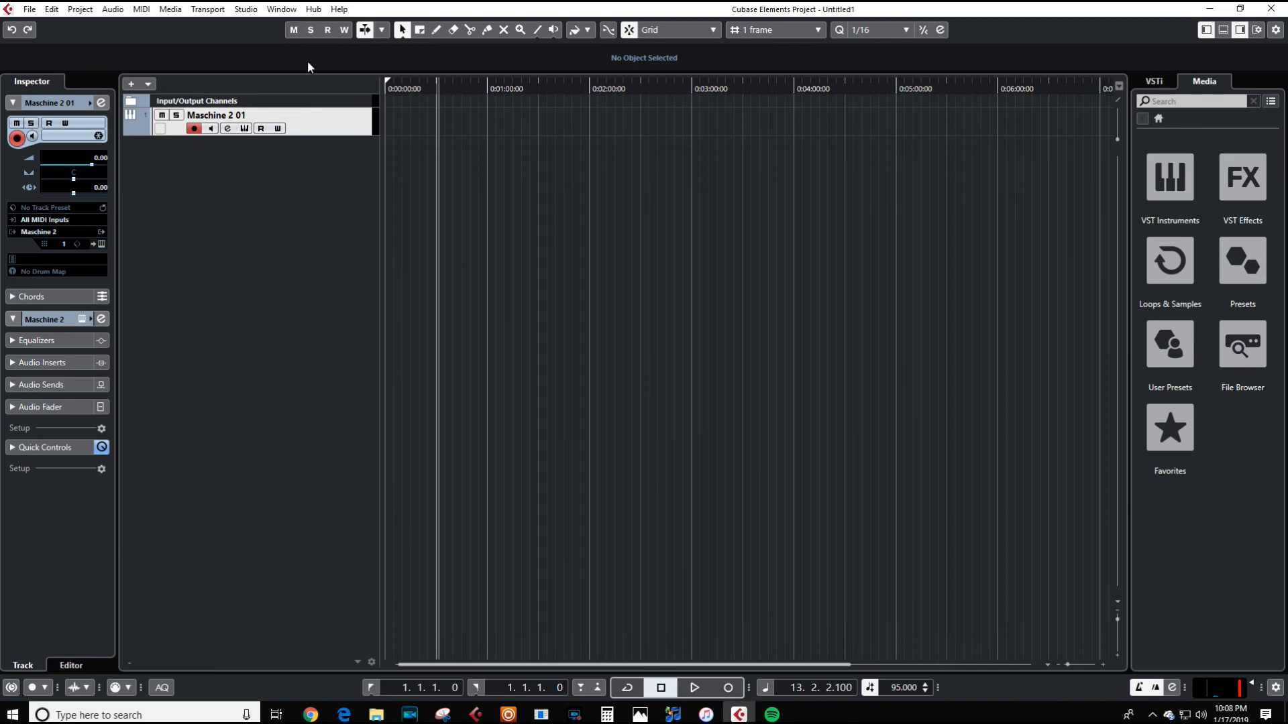
pyautogui.click(246, 10)
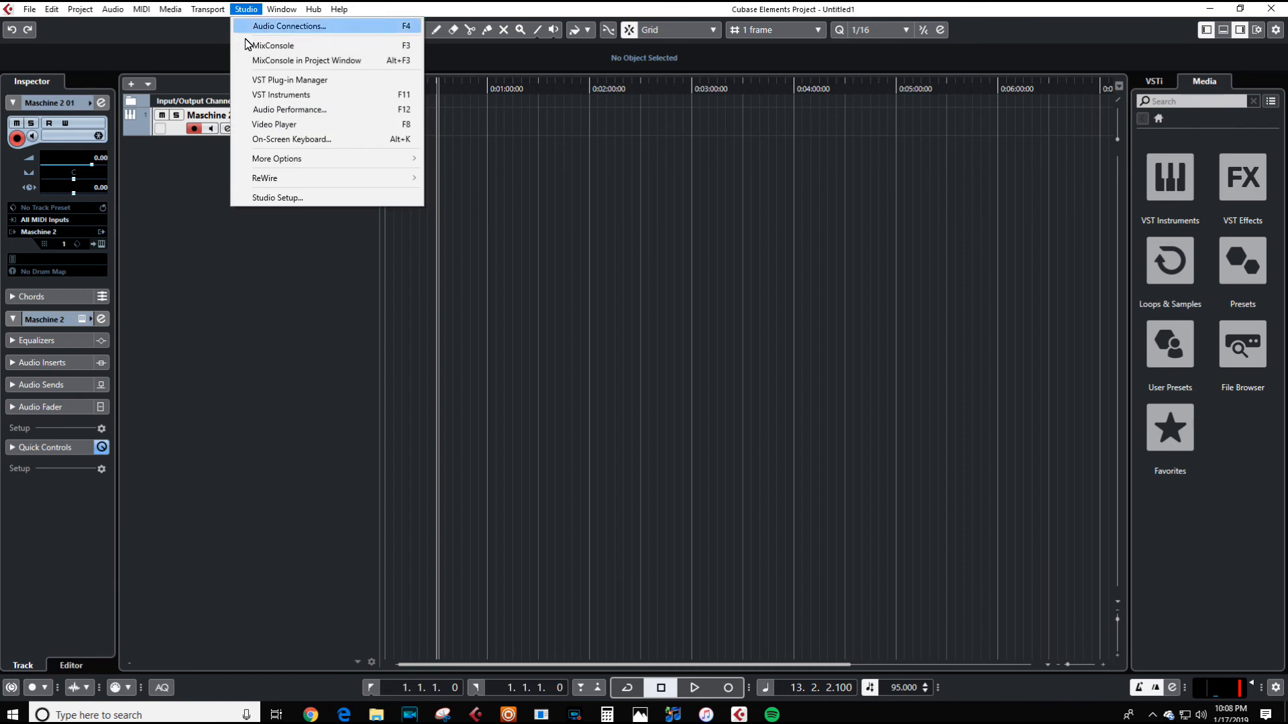
pyautogui.click(292, 80)
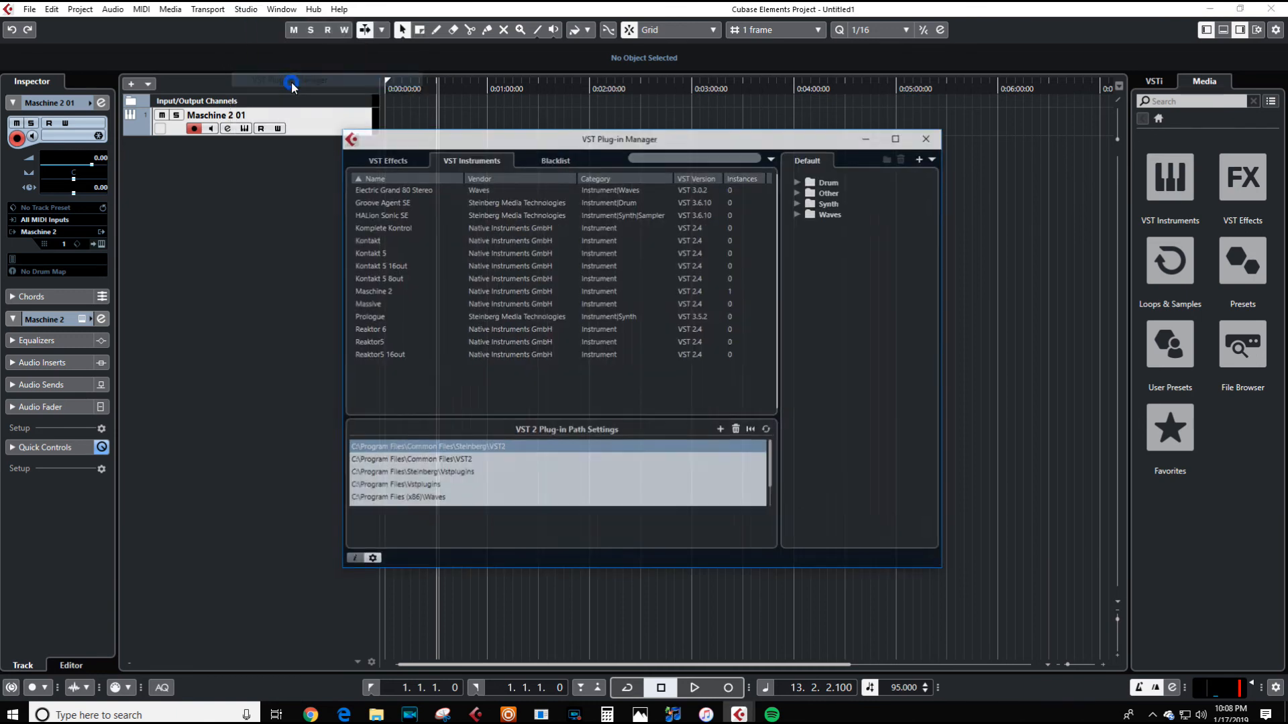
pyautogui.click(369, 559)
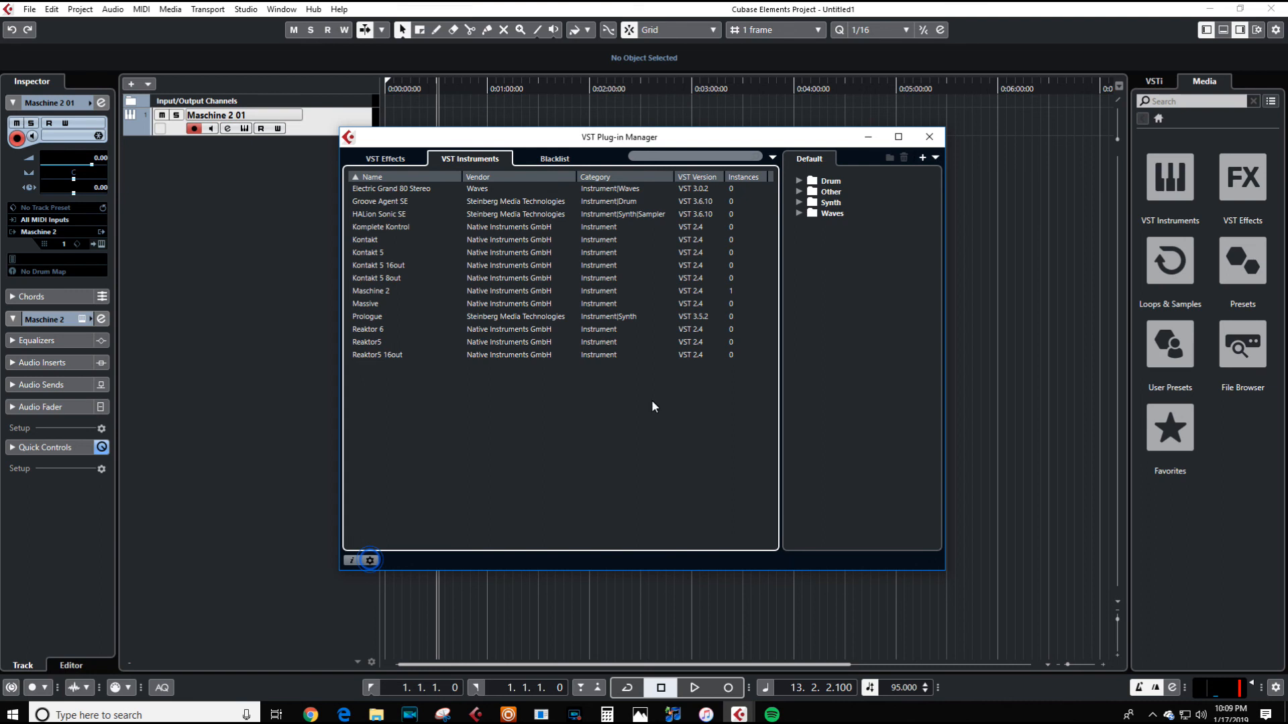
pyautogui.click(371, 561)
# - Show the folder chooser for adding a VST 2 plug-in path, and dismiss both it and the VST Plug-in Manager
pyautogui.click(720, 429)
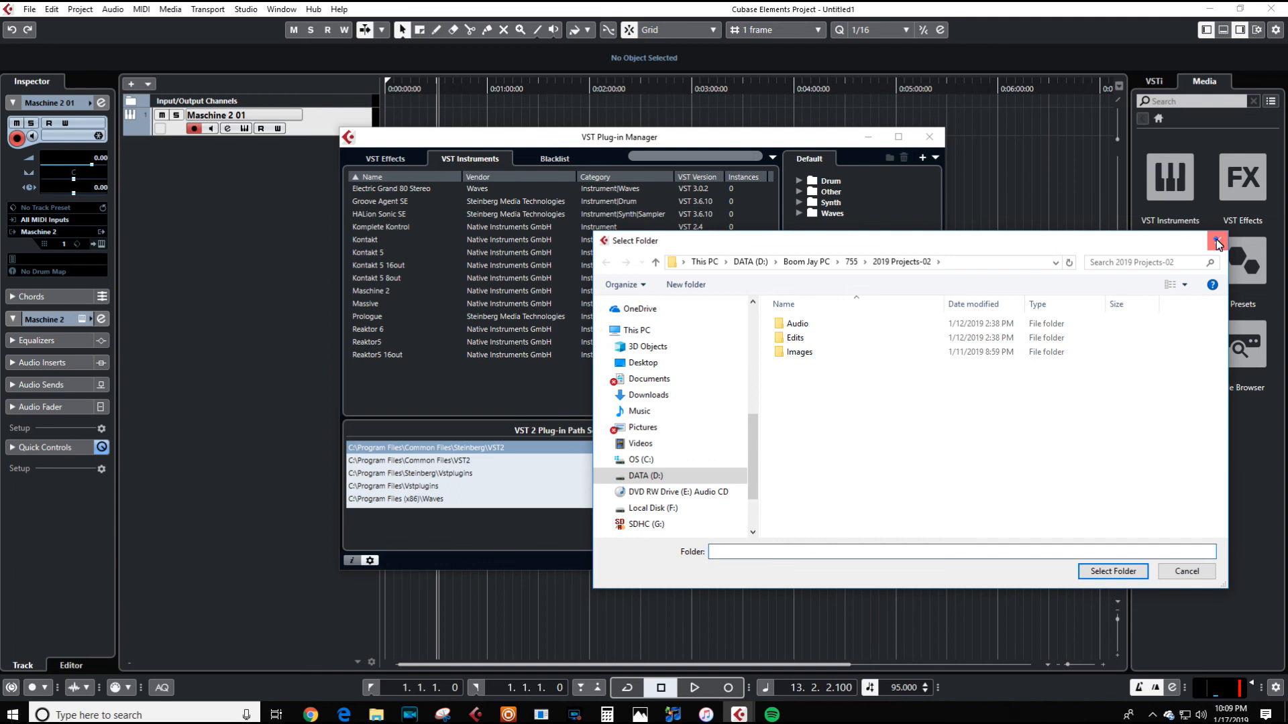
pyautogui.click(1218, 240)
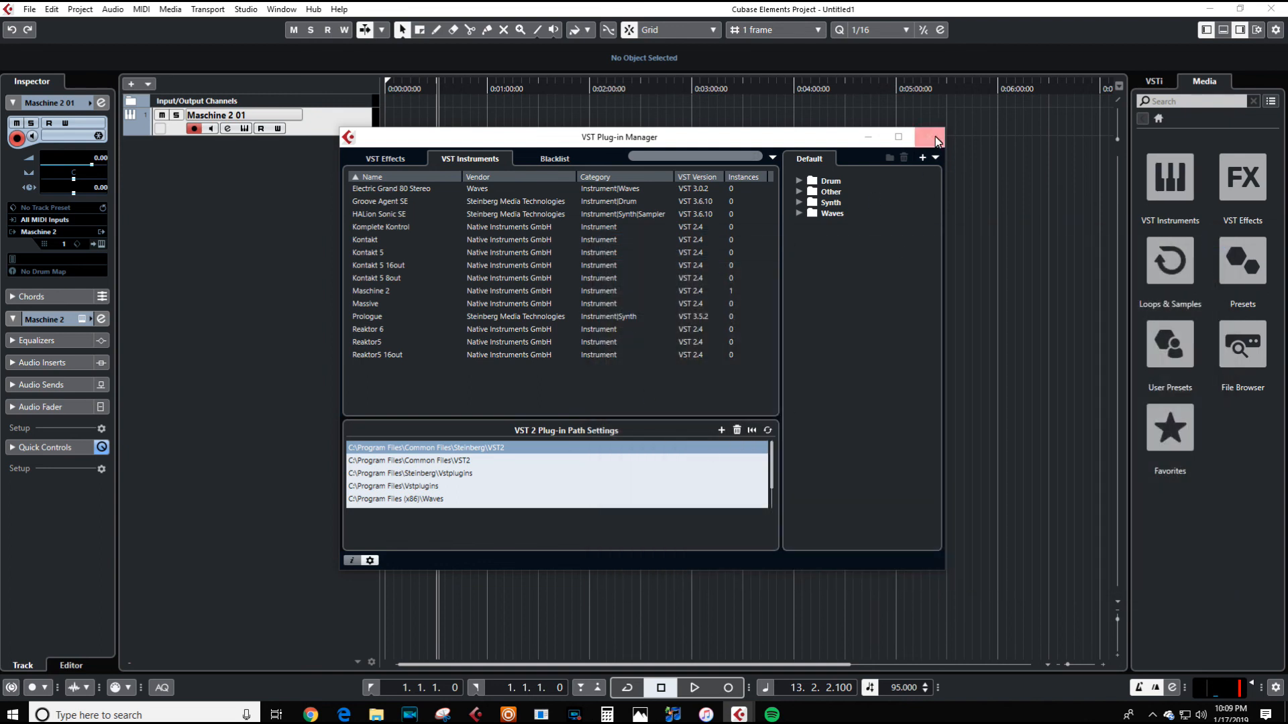
pyautogui.click(935, 136)
# - Show the Add Track settings for an instrument track with Maschine 2 and cancel without adding it
pyautogui.rightClick(240, 152)
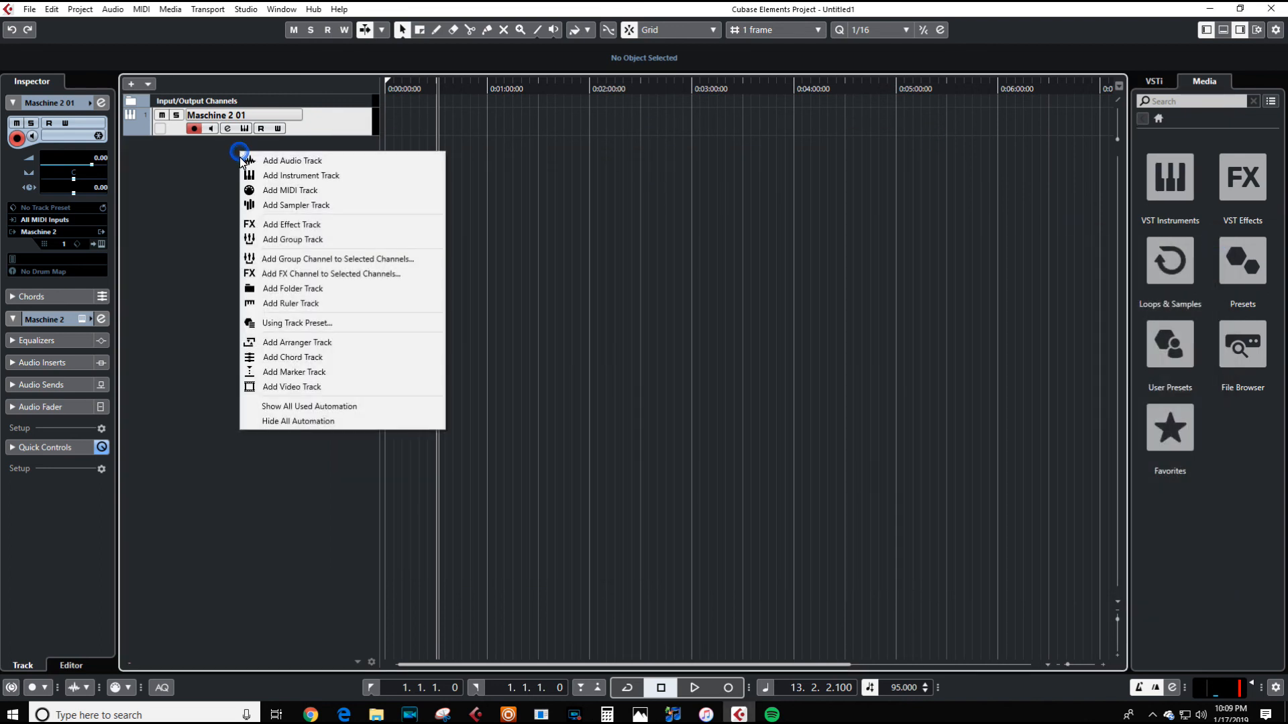
pyautogui.click(311, 178)
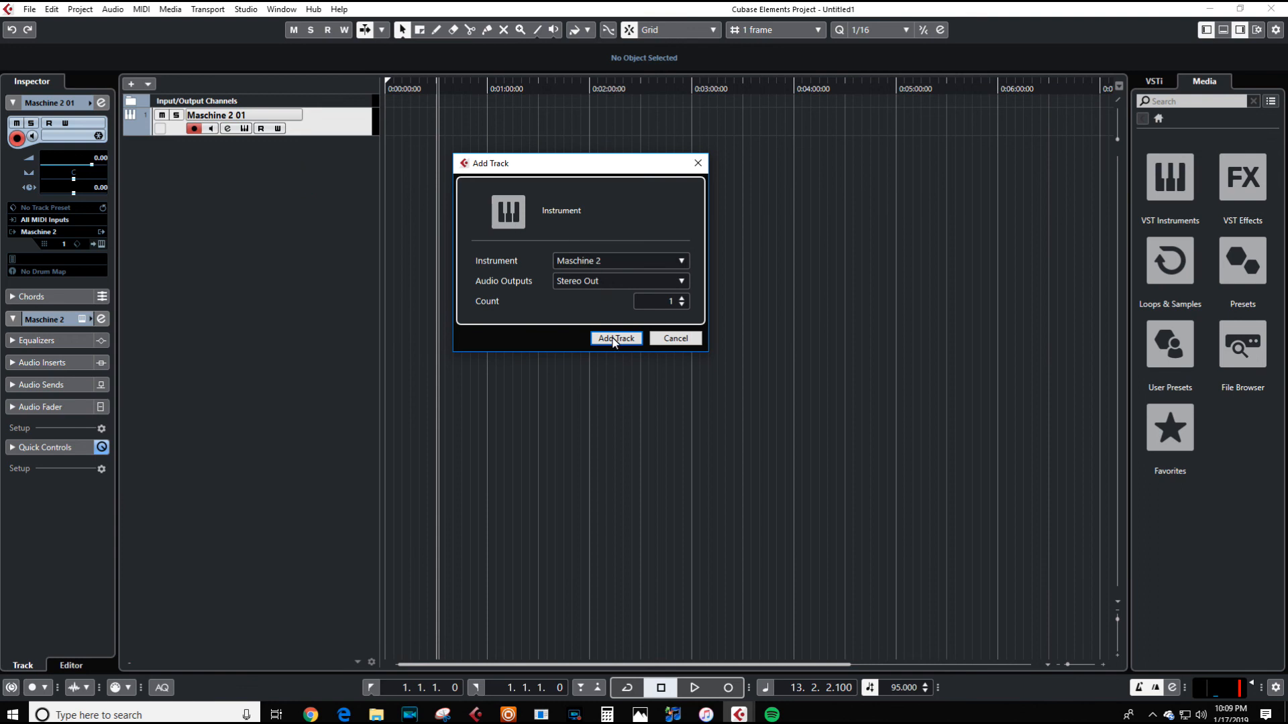
pyautogui.click(684, 338)
# - Reopen the Maschine 2 plug-in window from the existing instrument track and close it again
pyautogui.click(101, 243)
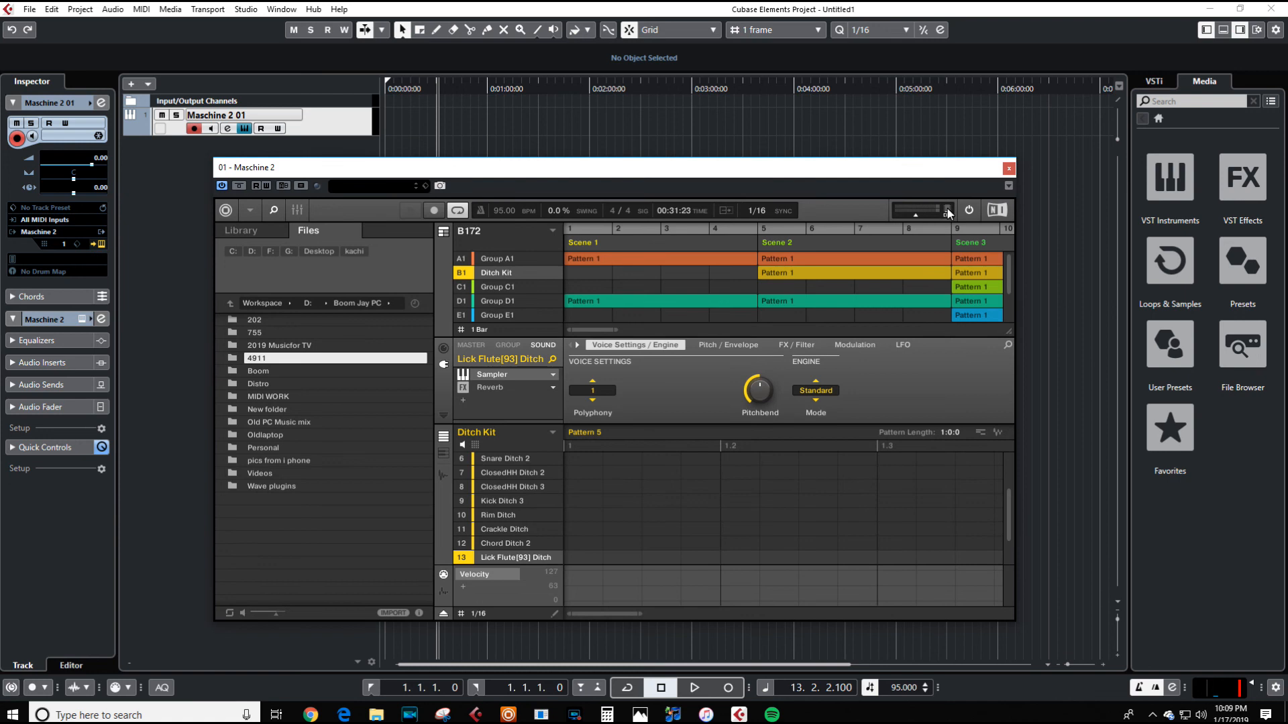
pyautogui.click(1006, 169)
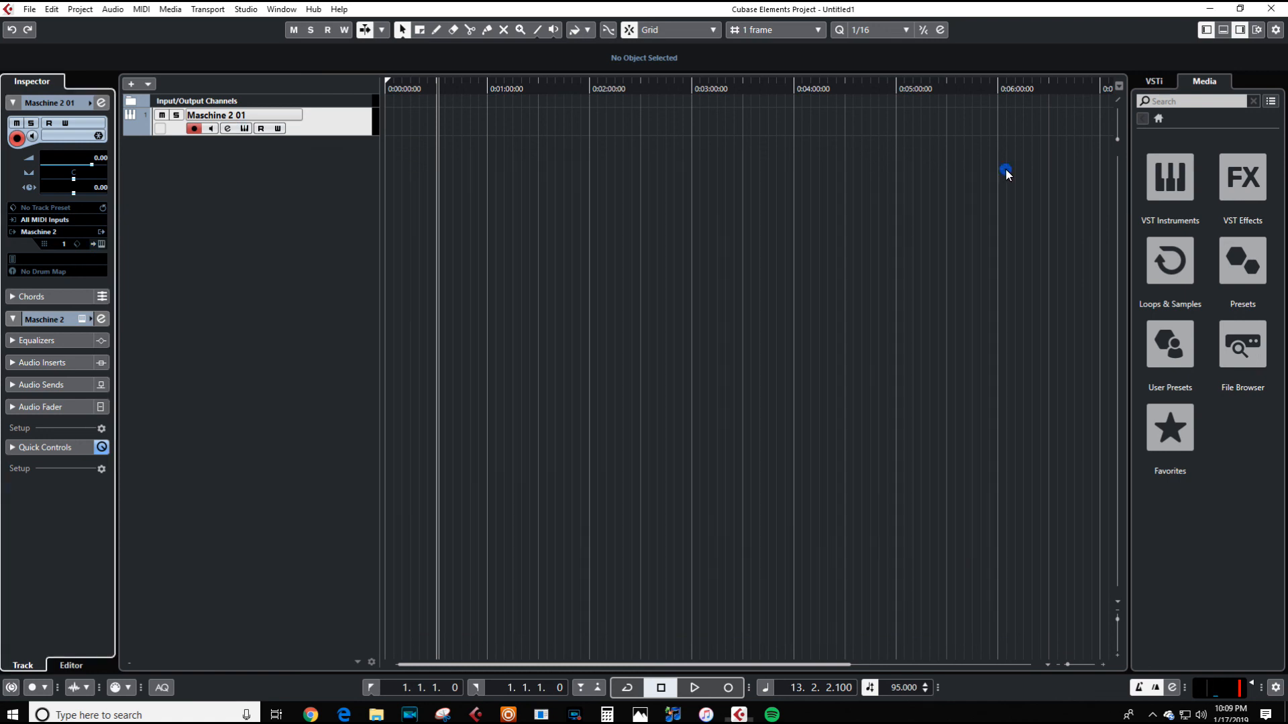